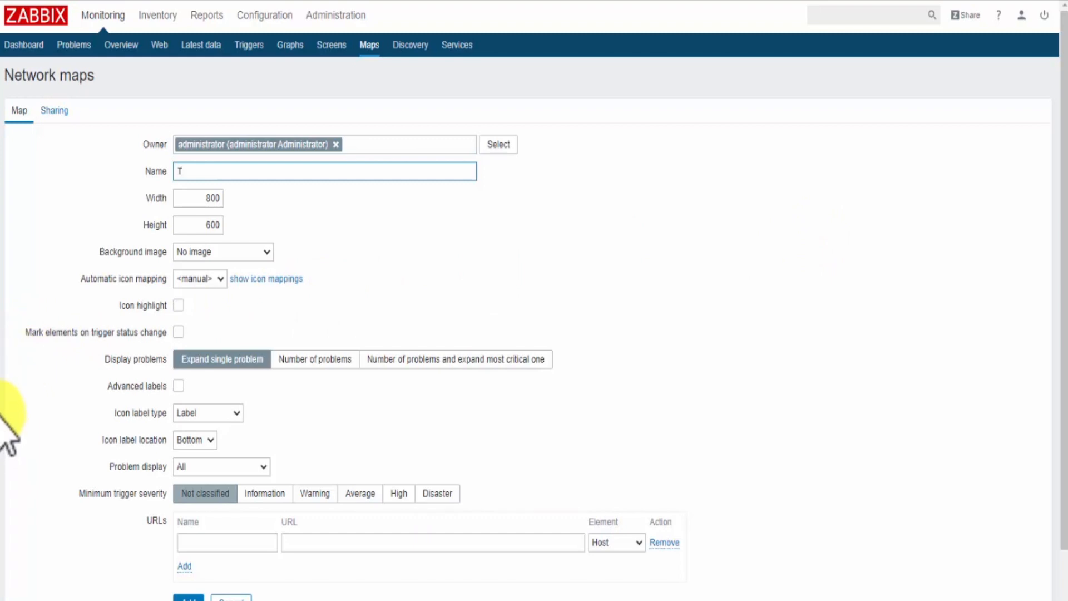
- Name the new network map Topologi Jaringan LAN and set its width to 1450 and height to 800
type("pologi Ja")
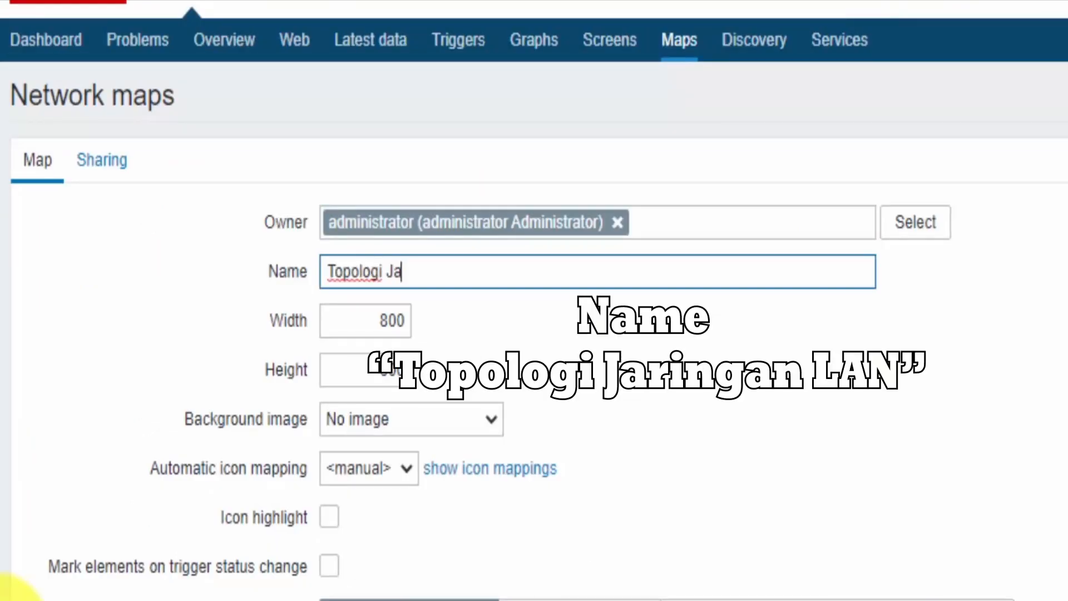
type("ringan LAN")
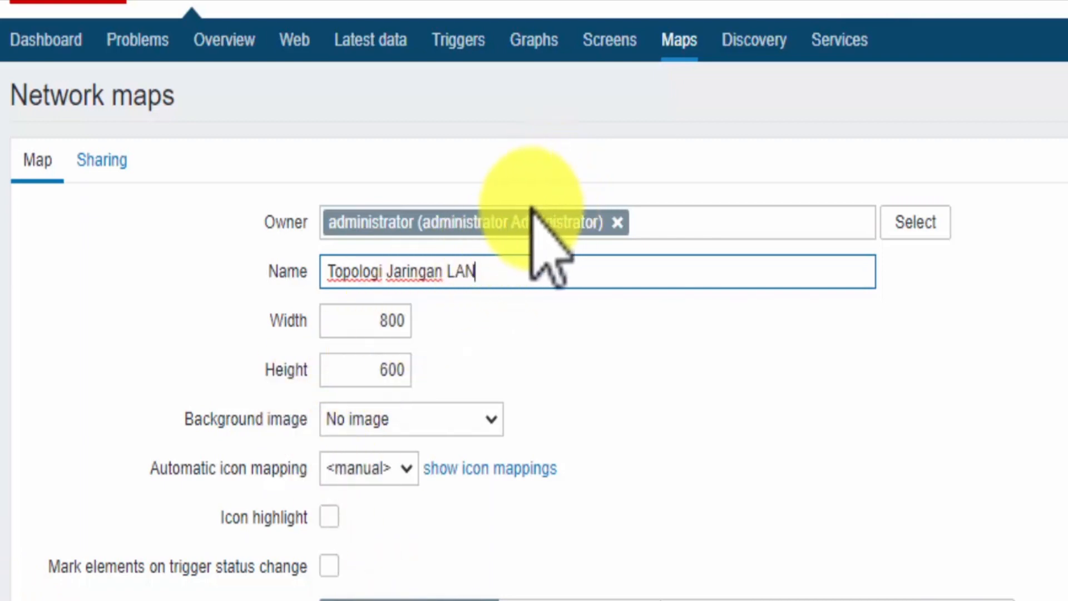
double_click(374, 318)
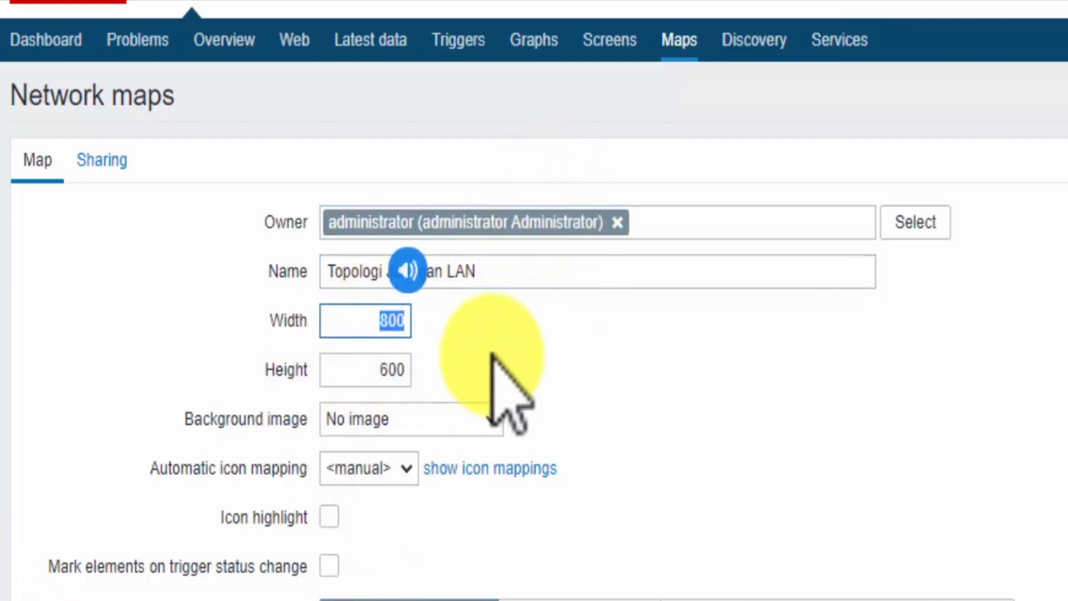
type("1450")
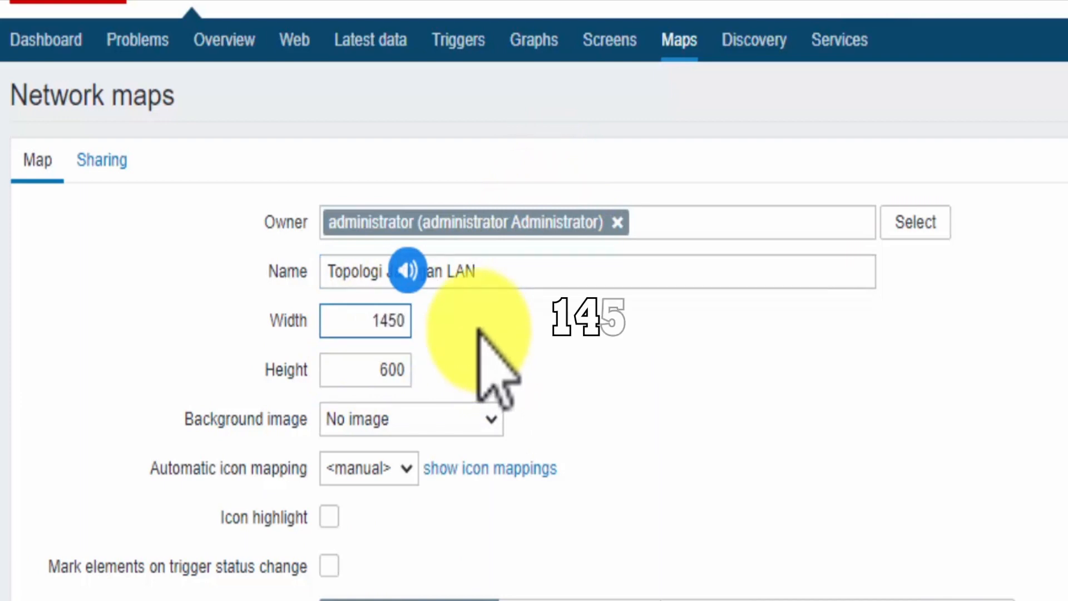
key("Tab")
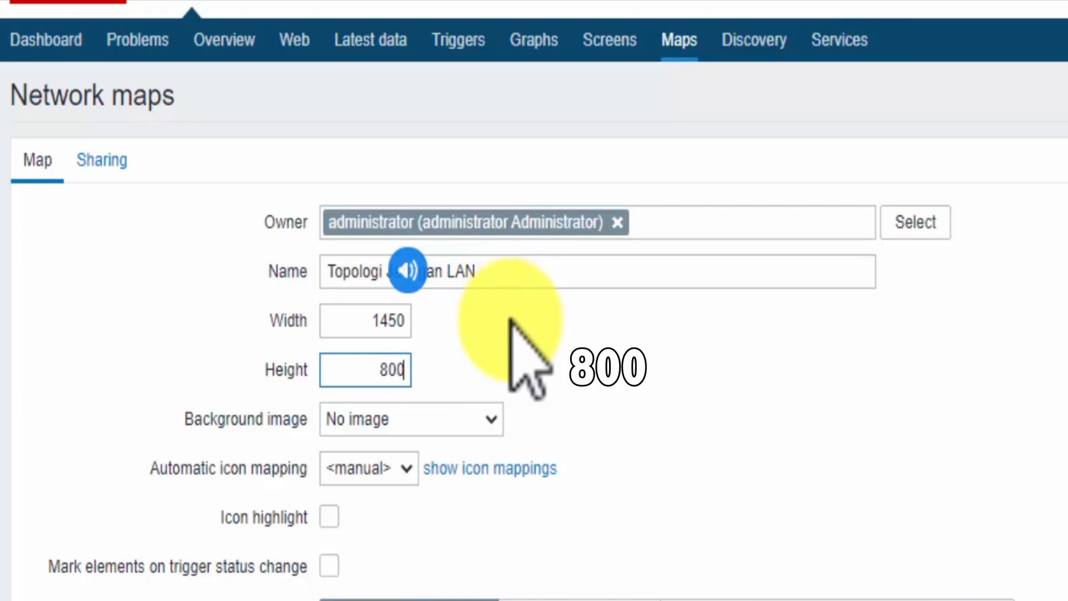
type("800")
- Set the map's background image to Background bluelight 4, enable icon highlight, and add the map
left_click(492, 418)
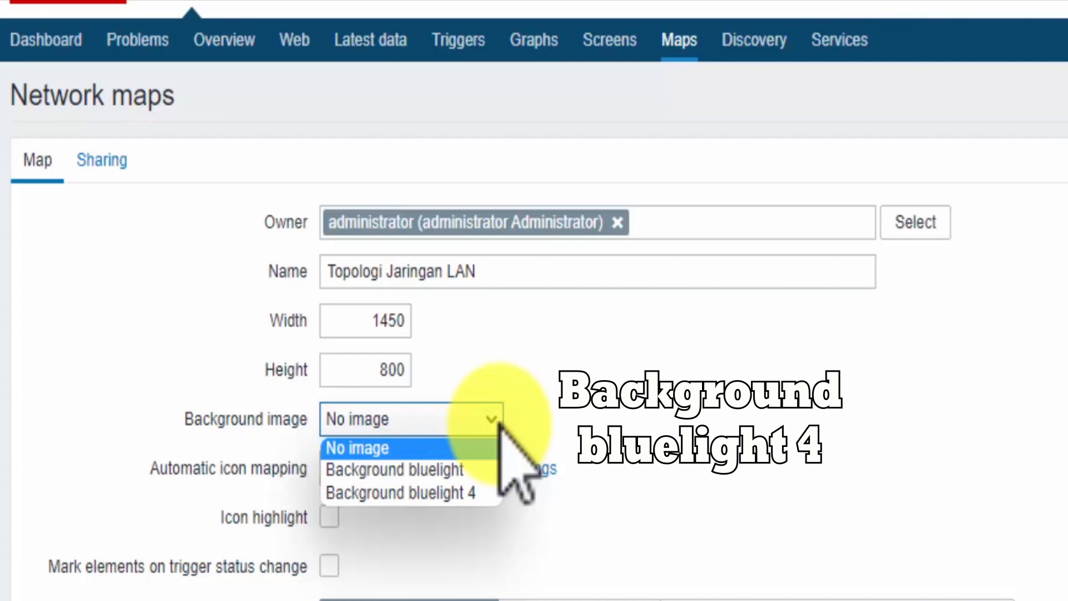
left_click(479, 492)
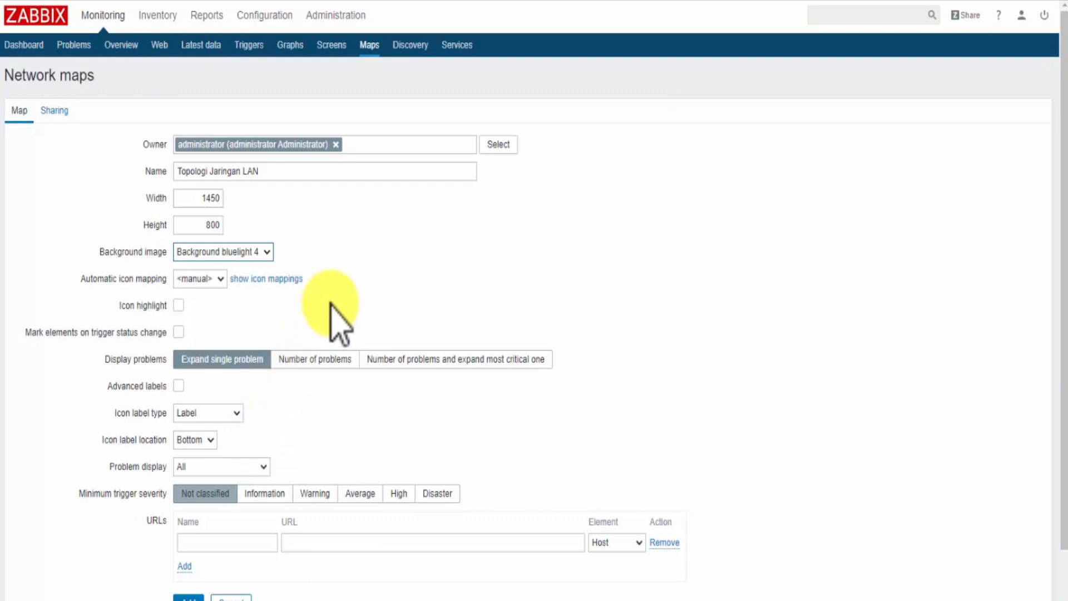
left_click(178, 305)
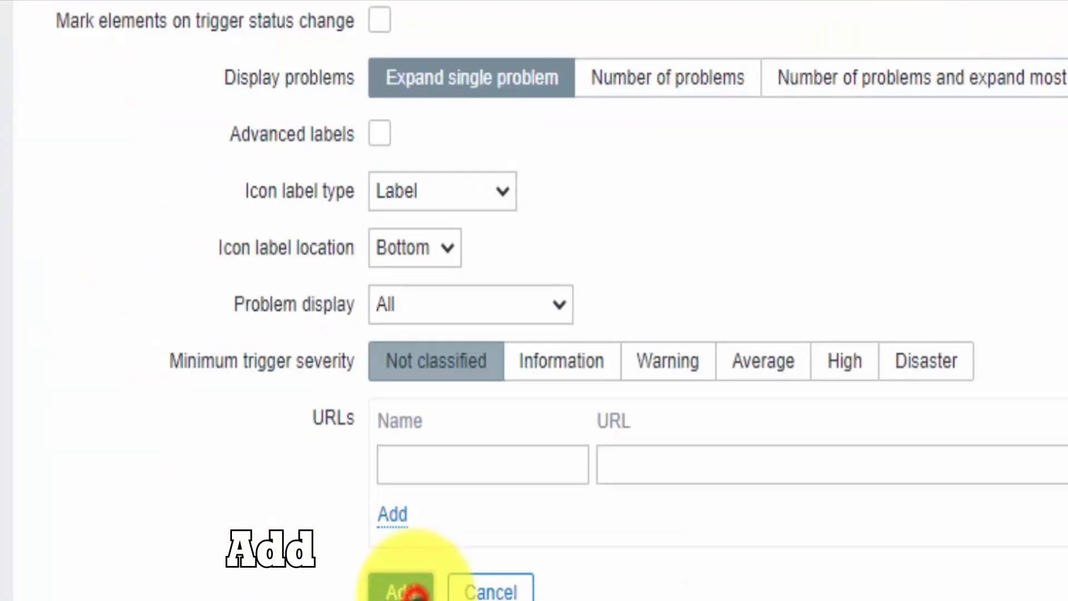
left_click(414, 591)
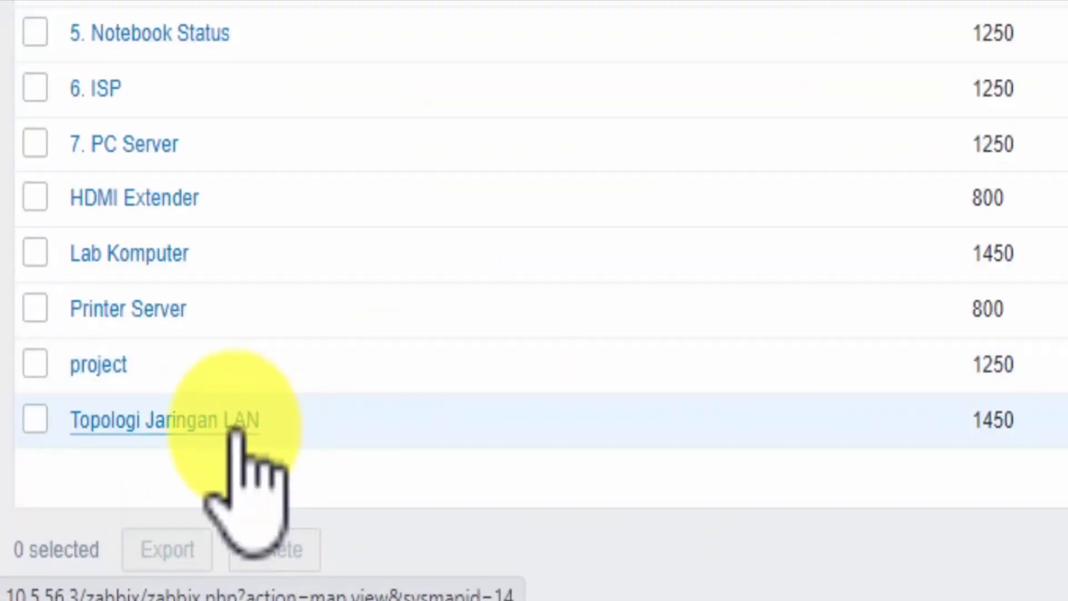
- Open the Topologi Jaringan LAN map for editing and place a new icon at about X 489, Y 77
left_click(234, 426)
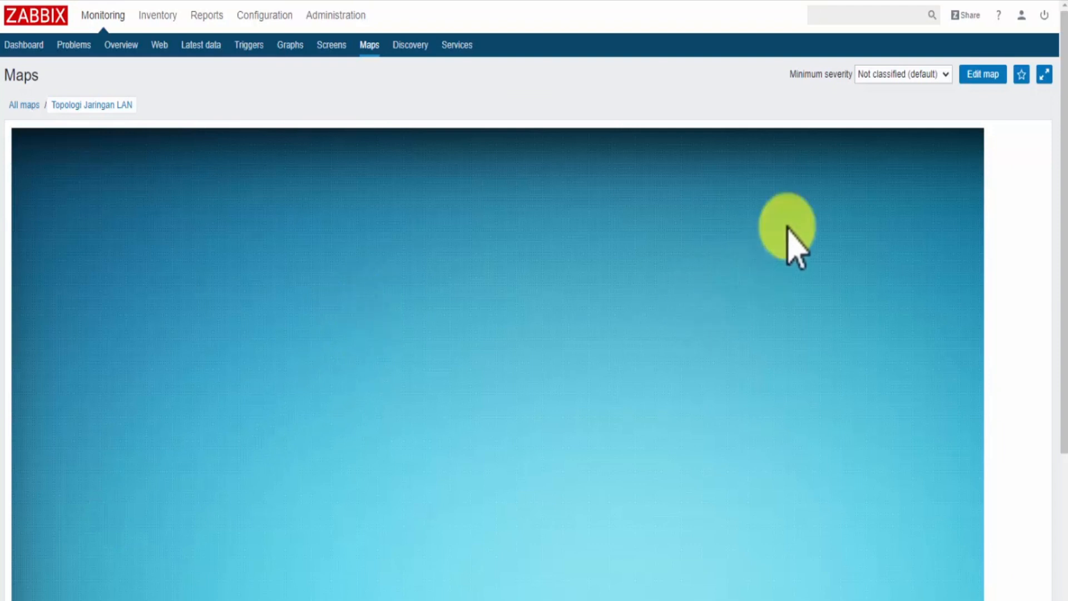
left_click(1000, 74)
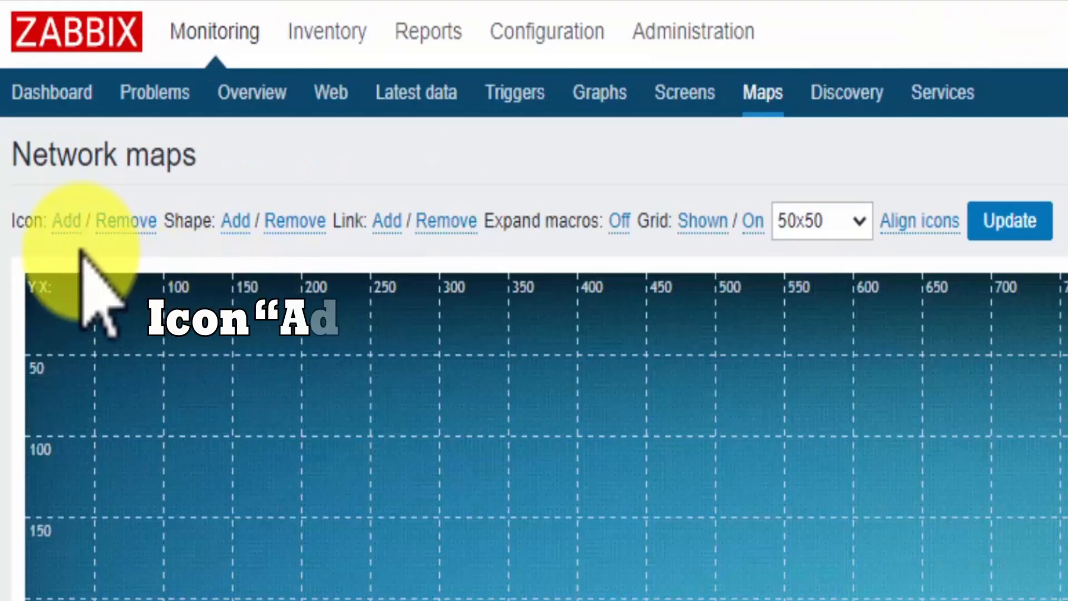
left_click(72, 224)
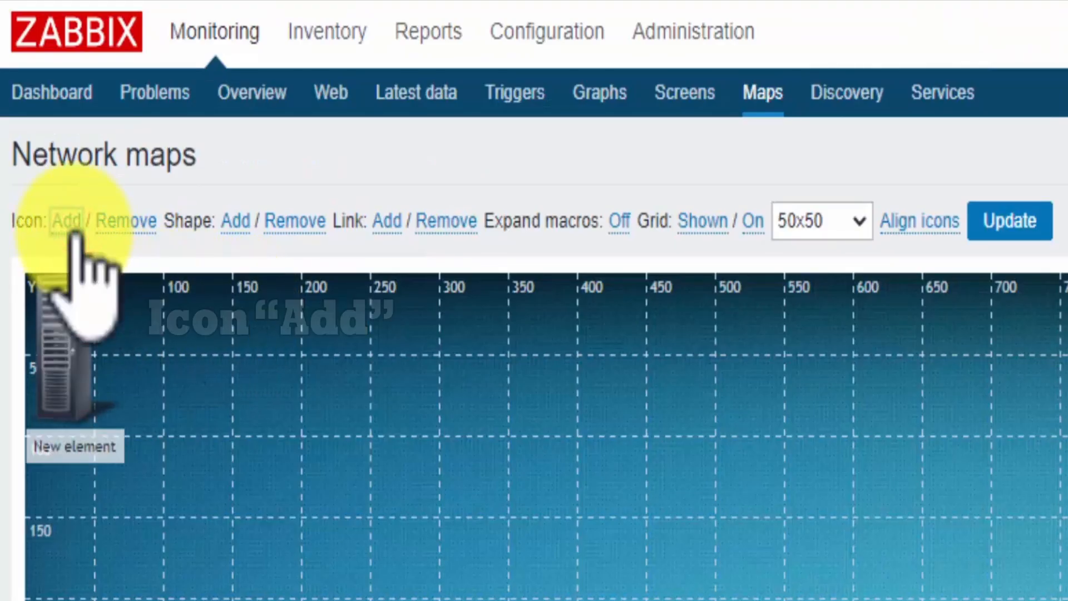
left_click_drag(70, 303, 763, 466)
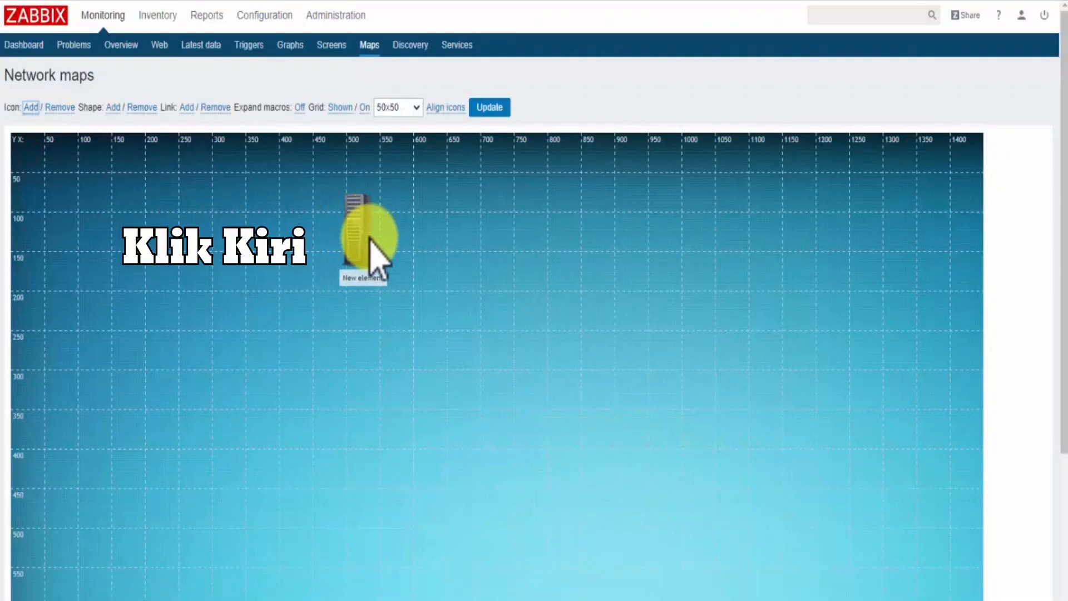
- Set the new element's type to Host, its label to ISP, and its host to ISP 01
left_click(365, 245)
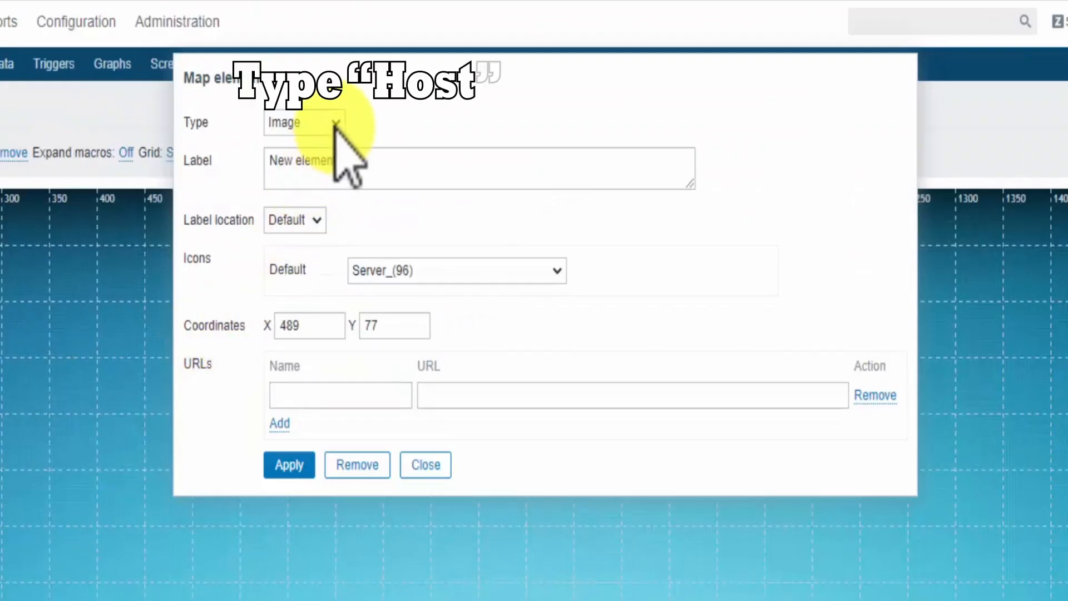
left_click(336, 123)
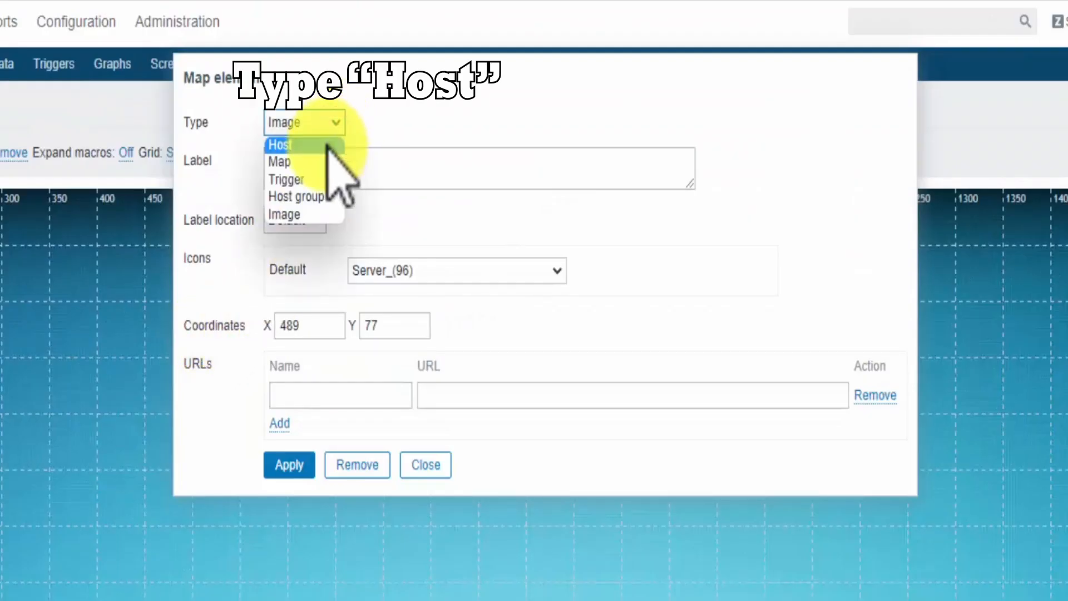
left_click(330, 145)
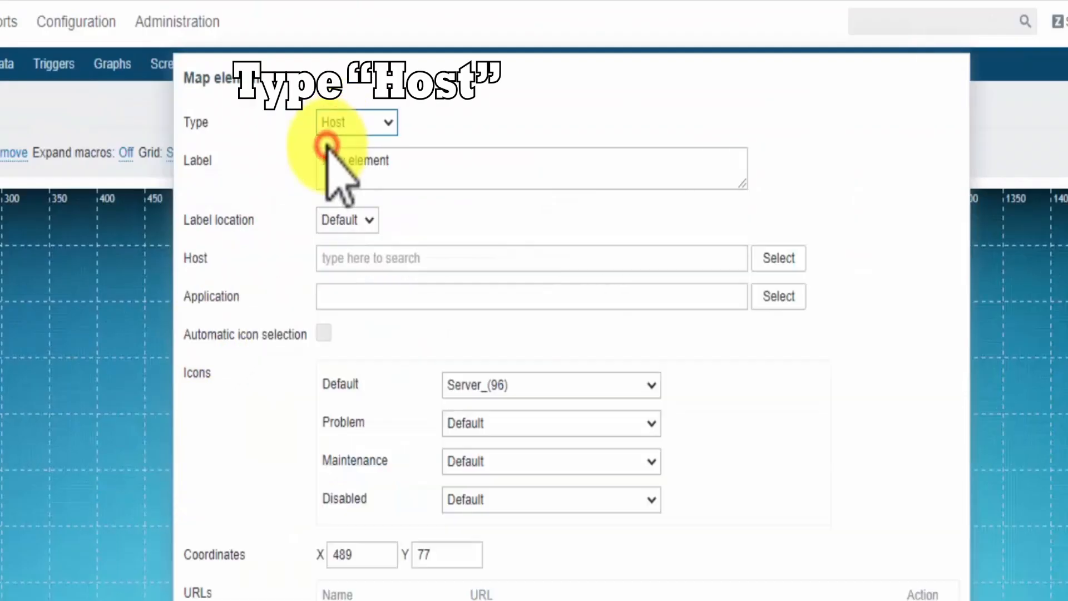
triple_click(413, 159)
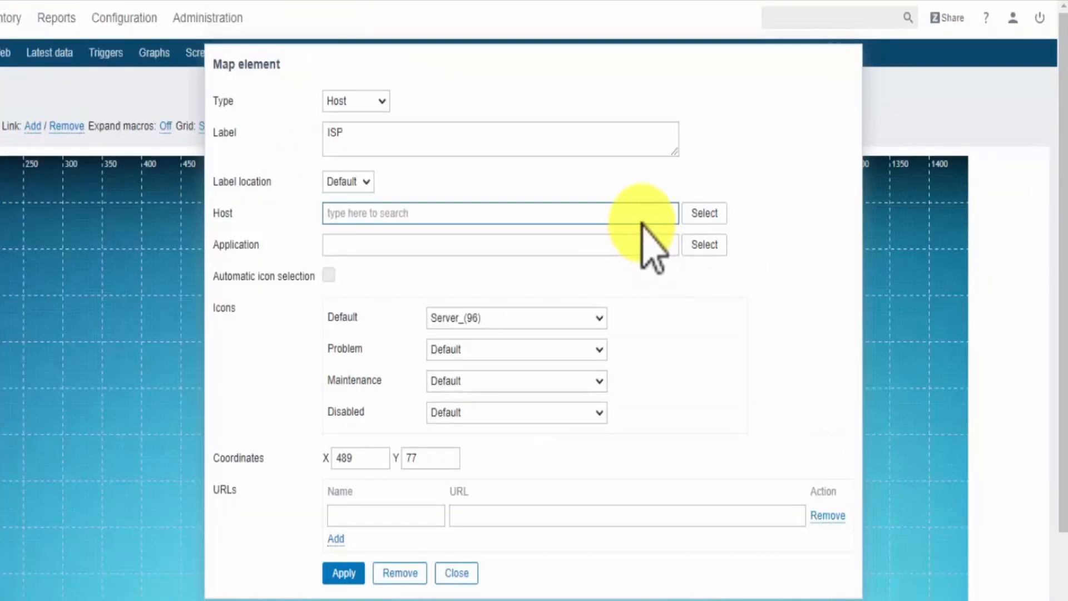
left_click(705, 184)
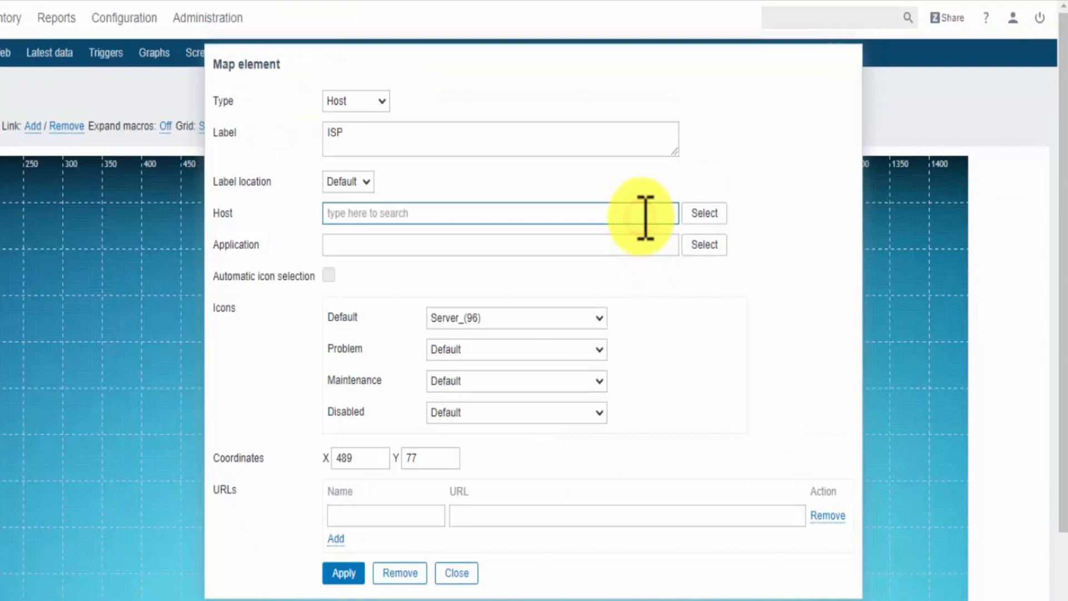
type("i")
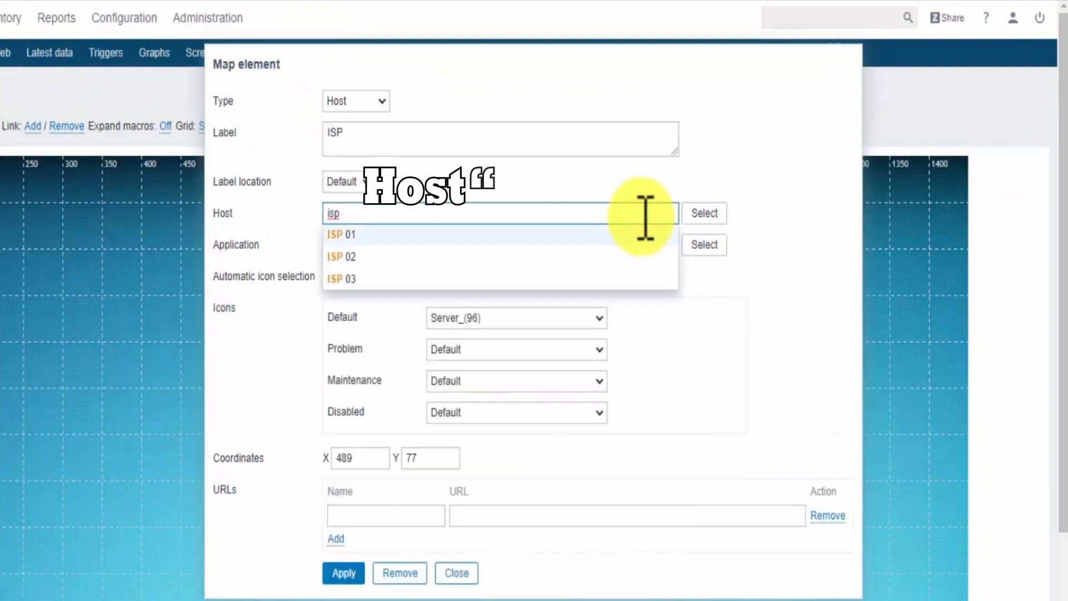
left_click(423, 234)
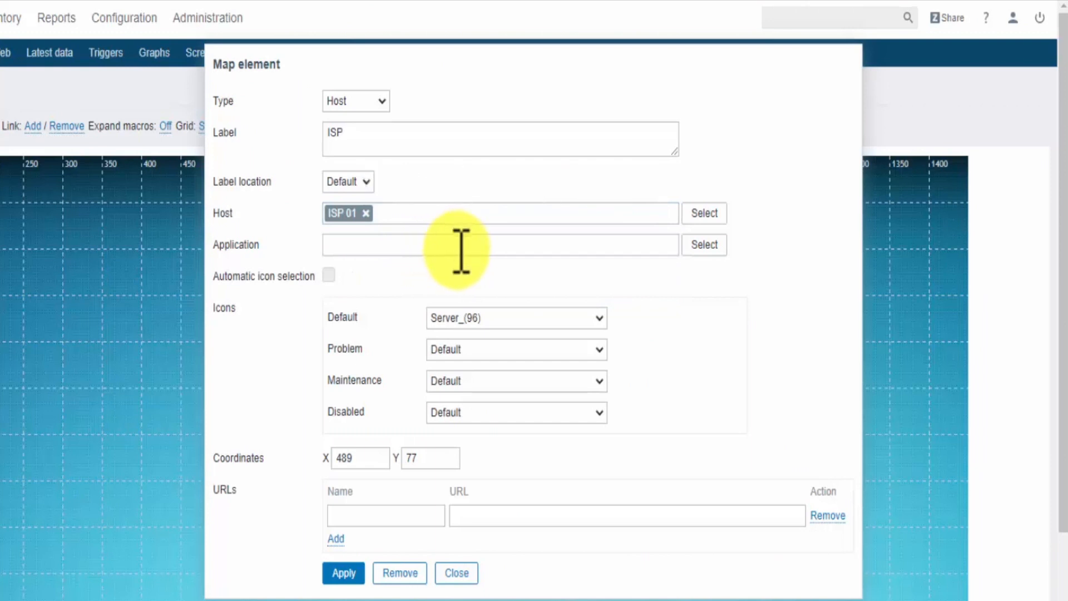
- Apply Internet 5 (48) as the ISP element's default icon and move the element to about X 250, Y 150
left_click(488, 319)
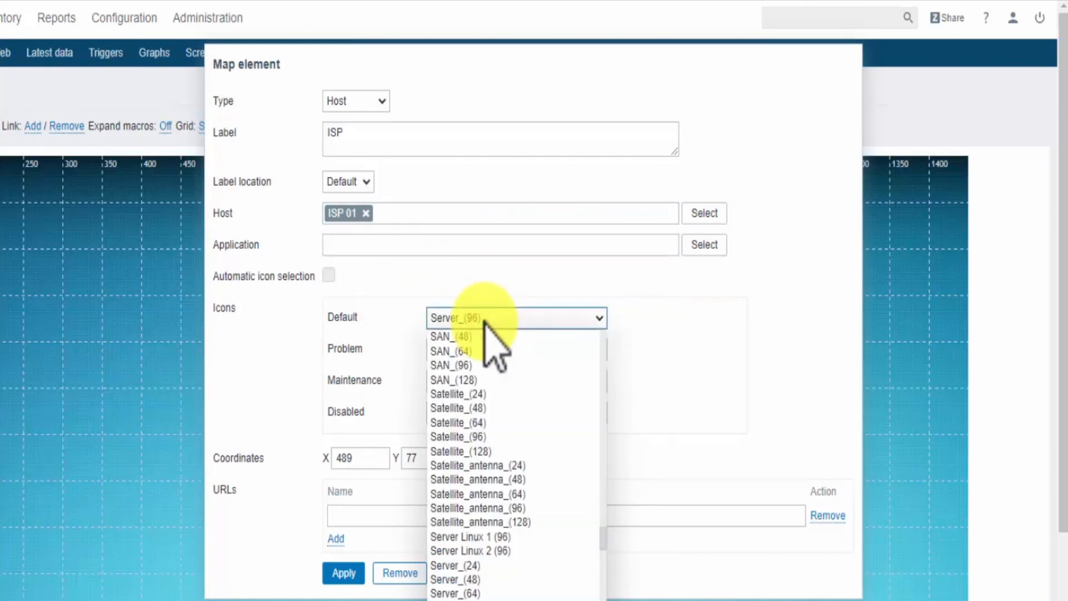
type("in")
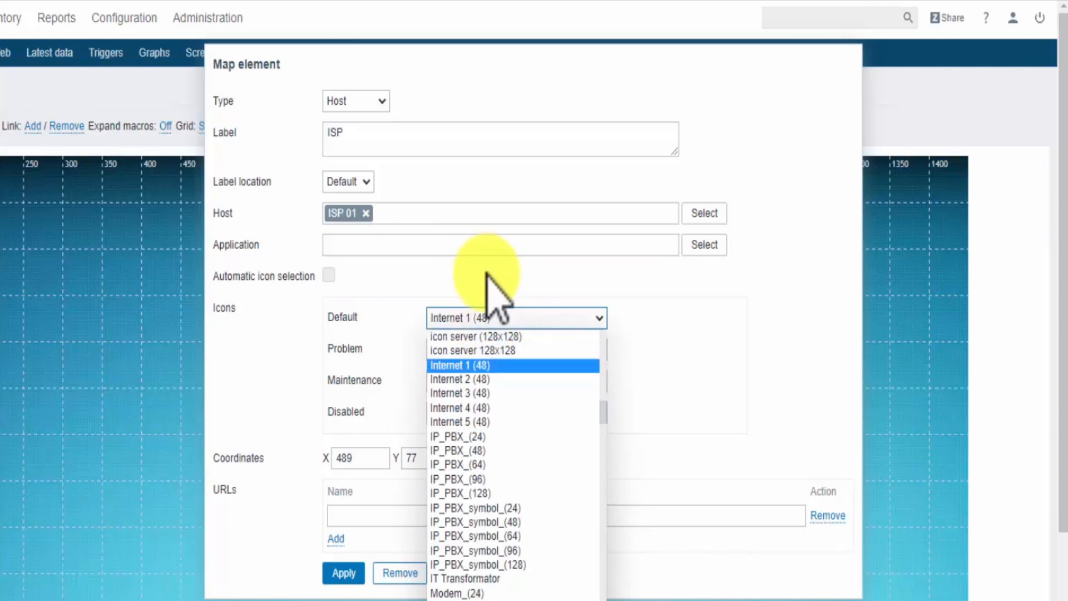
left_click(489, 422)
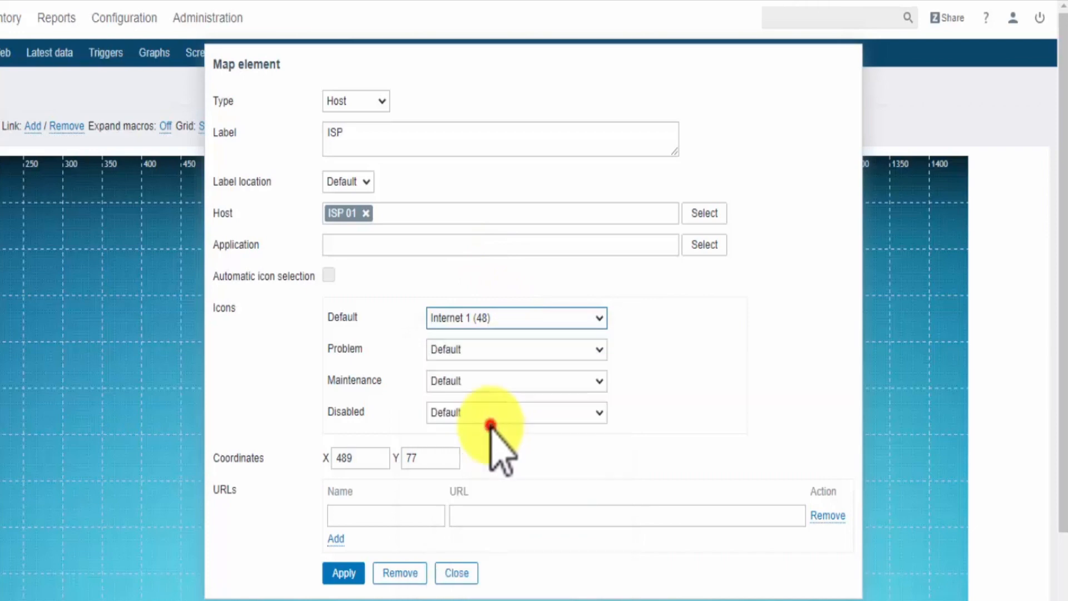
left_click(350, 572)
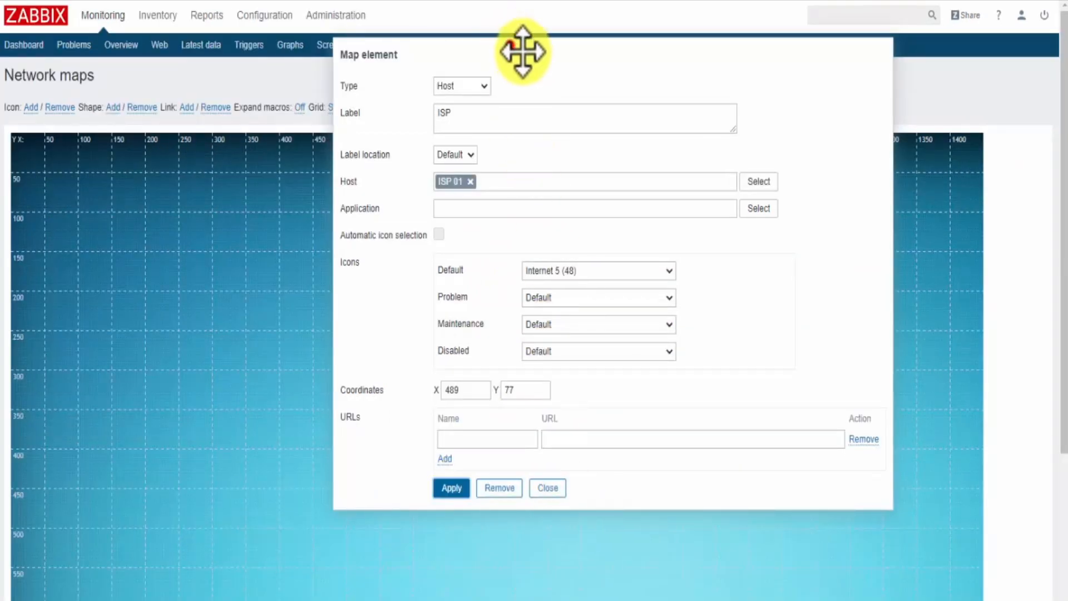
left_click_drag(520, 48, 649, 80)
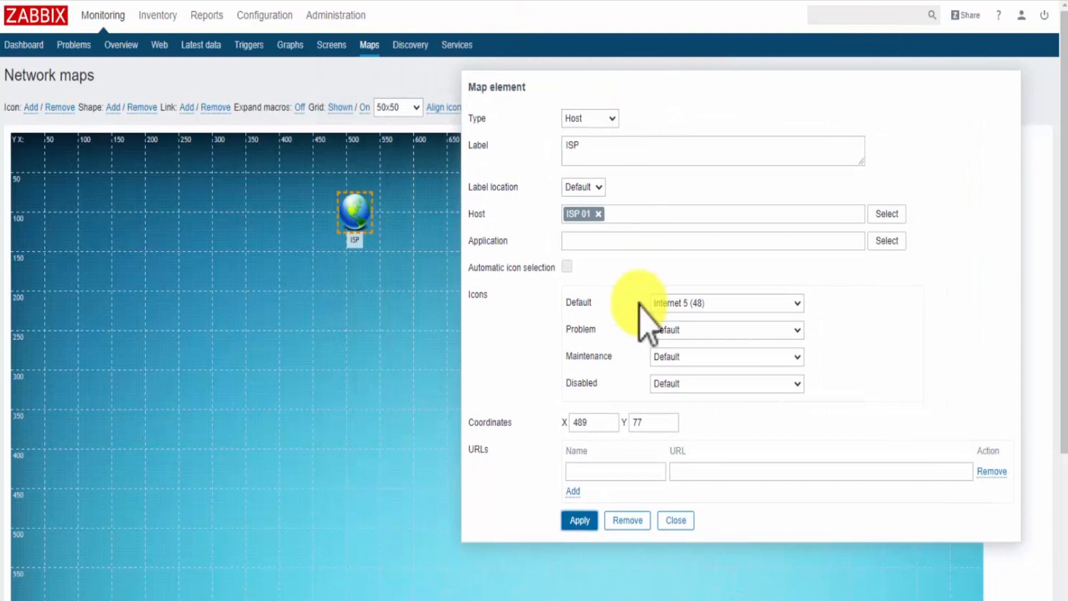
left_click(676, 521)
left_click_drag(356, 214, 195, 267)
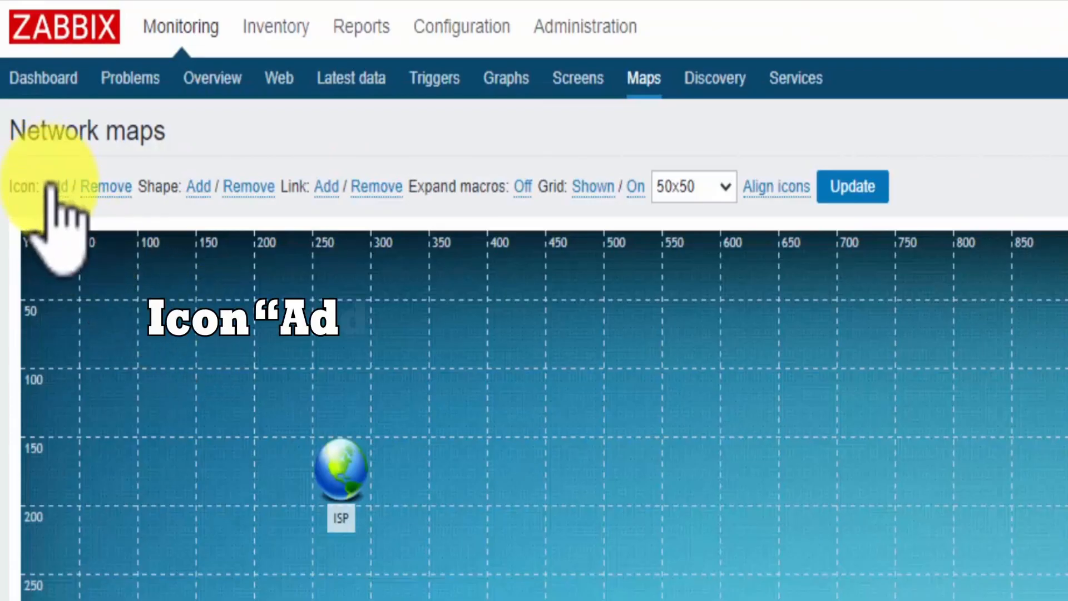
- Place a second new icon at about X 439, Y 77 and set its element type to Host
left_click(31, 106)
left_click_drag(48, 251, 549, 365)
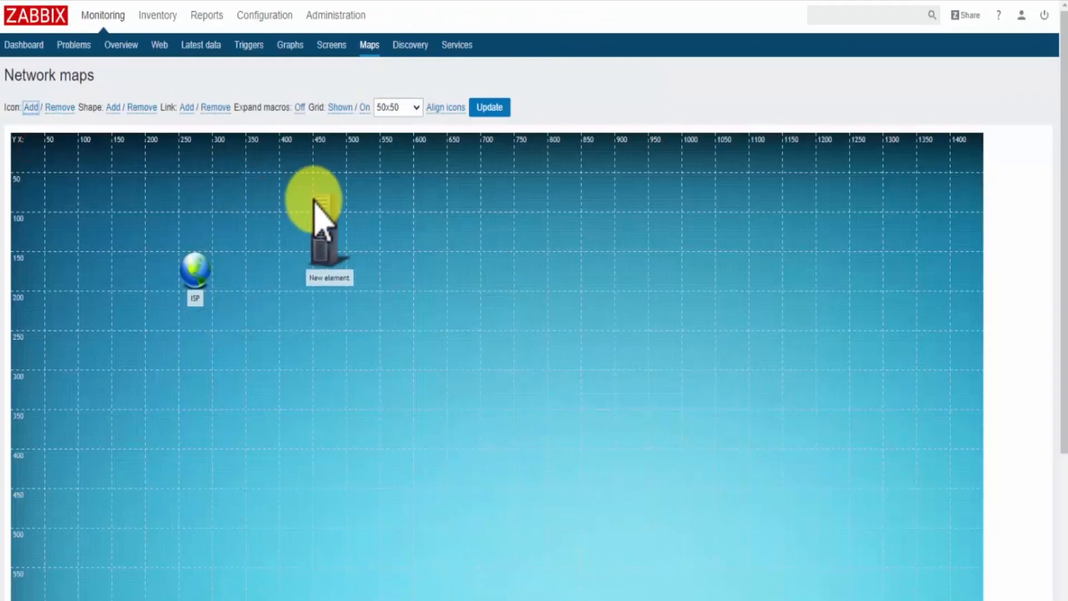
left_click(550, 357)
left_click_drag(573, 83, 590, 193)
left_click(584, 212)
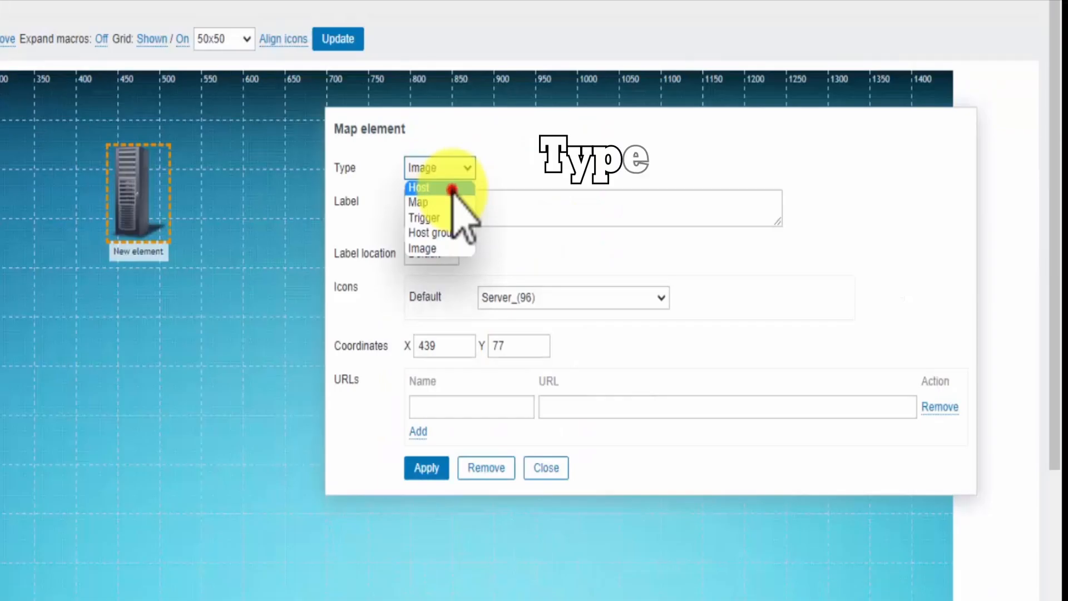
left_click(440, 187)
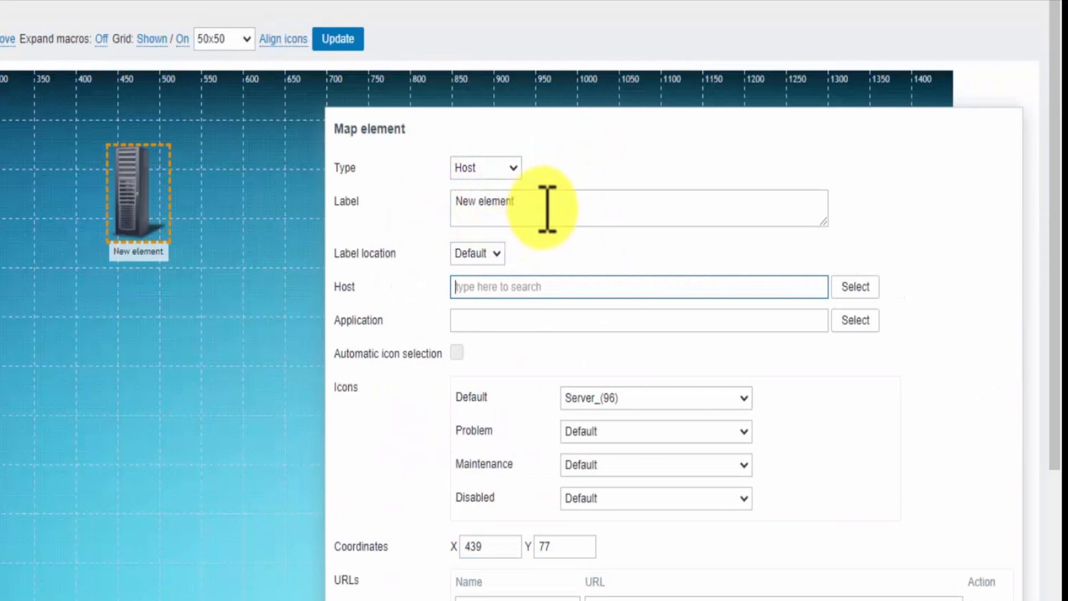
- Label the new element Router Mikrotik and assign the Server - Router Mikrotik Utama host to it
triple_click(541, 207)
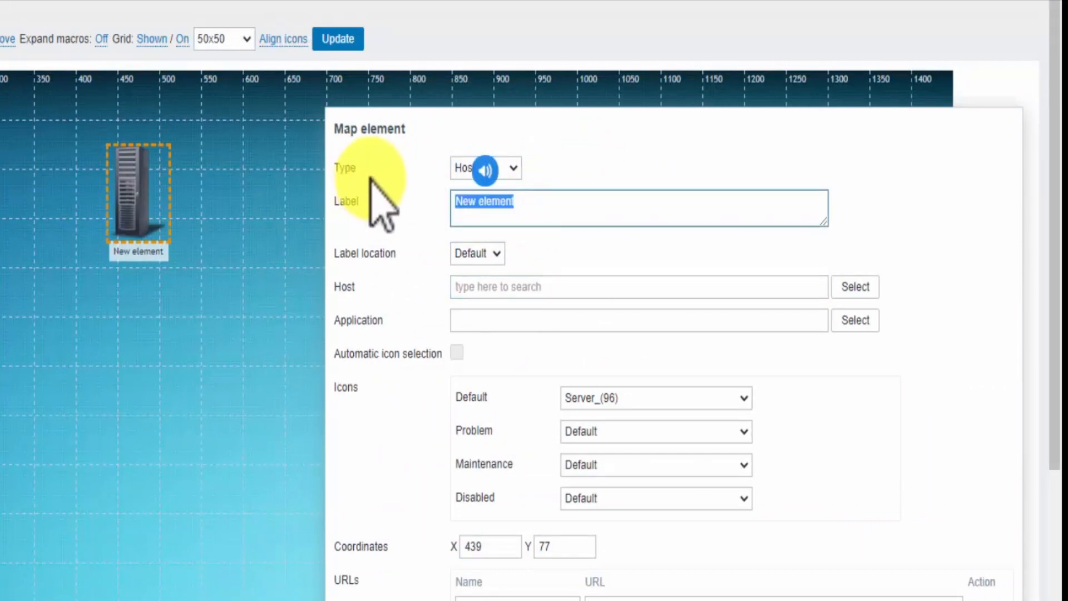
type("Router ")
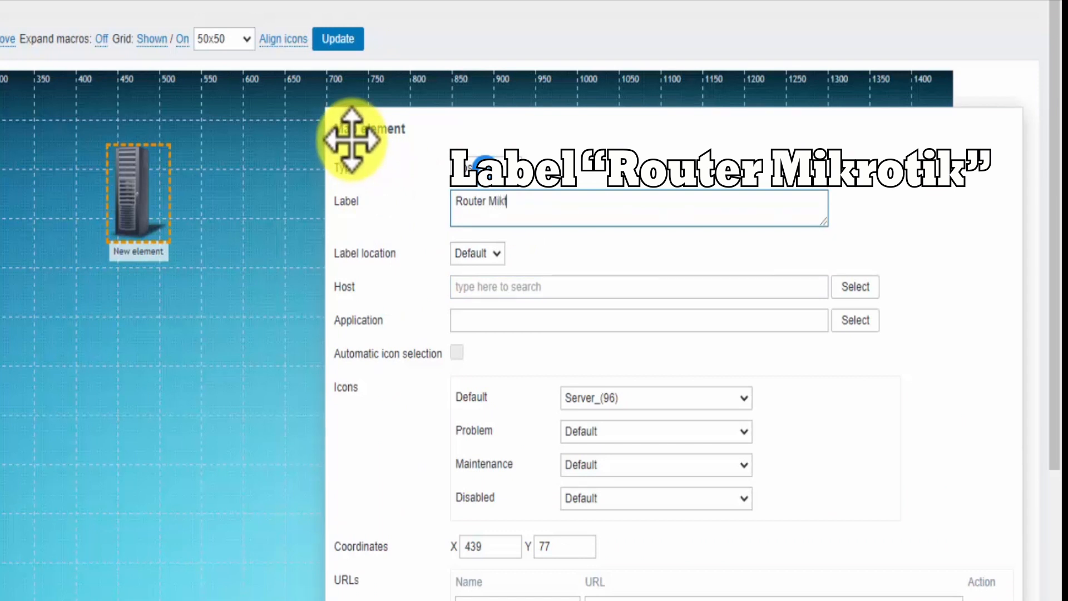
type("Mik")
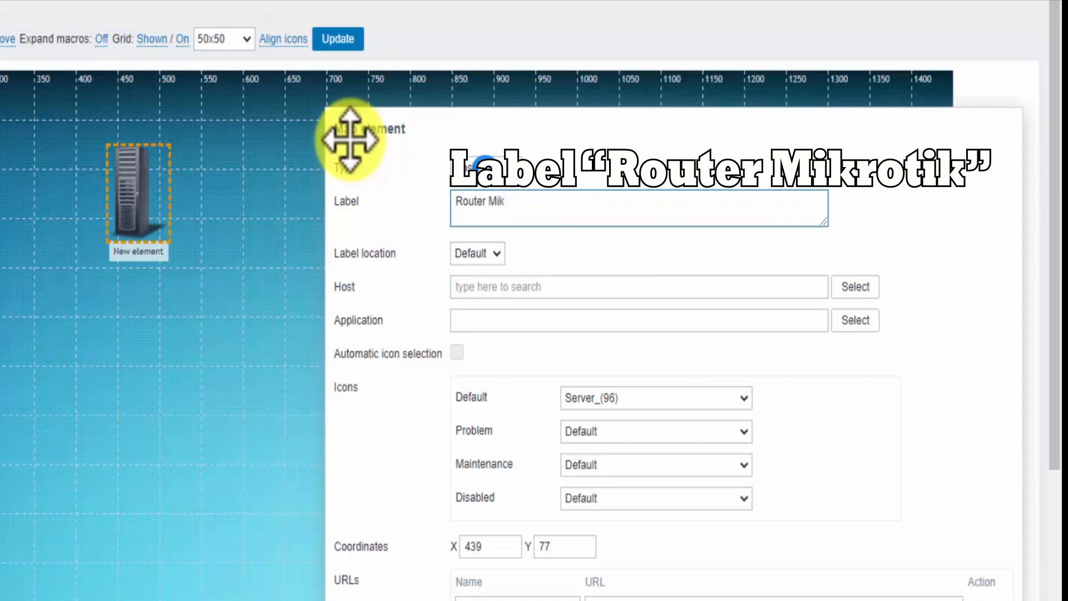
type("rotik")
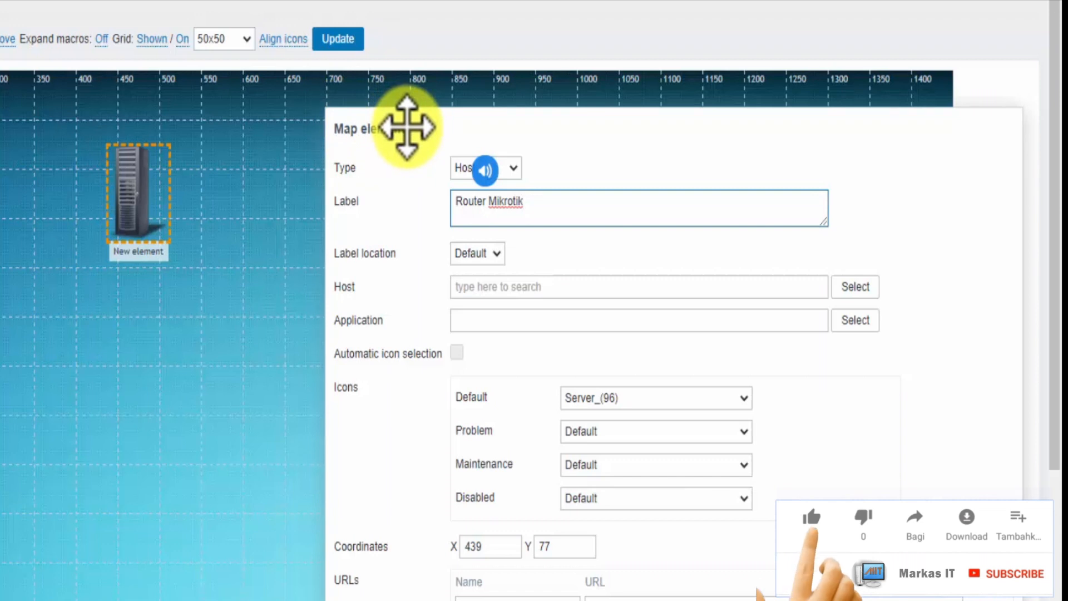
left_click(500, 286)
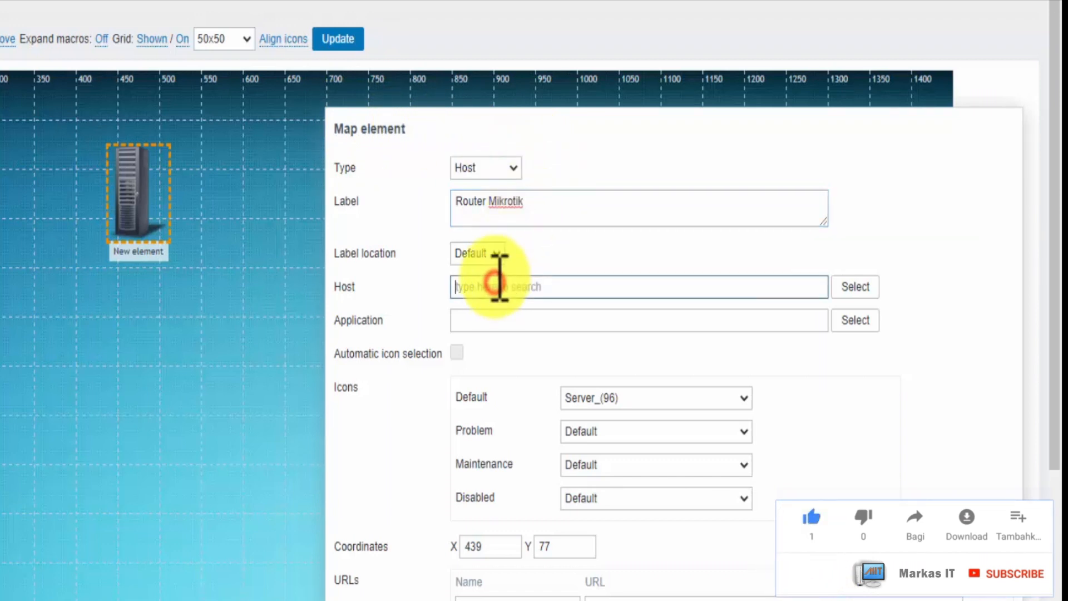
type("mik")
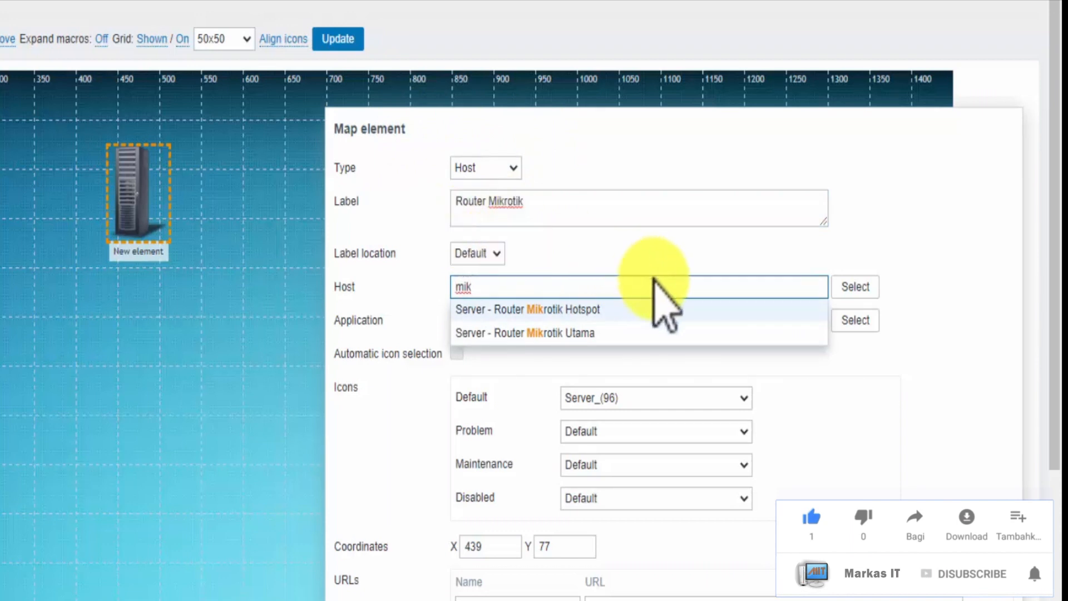
left_click(619, 334)
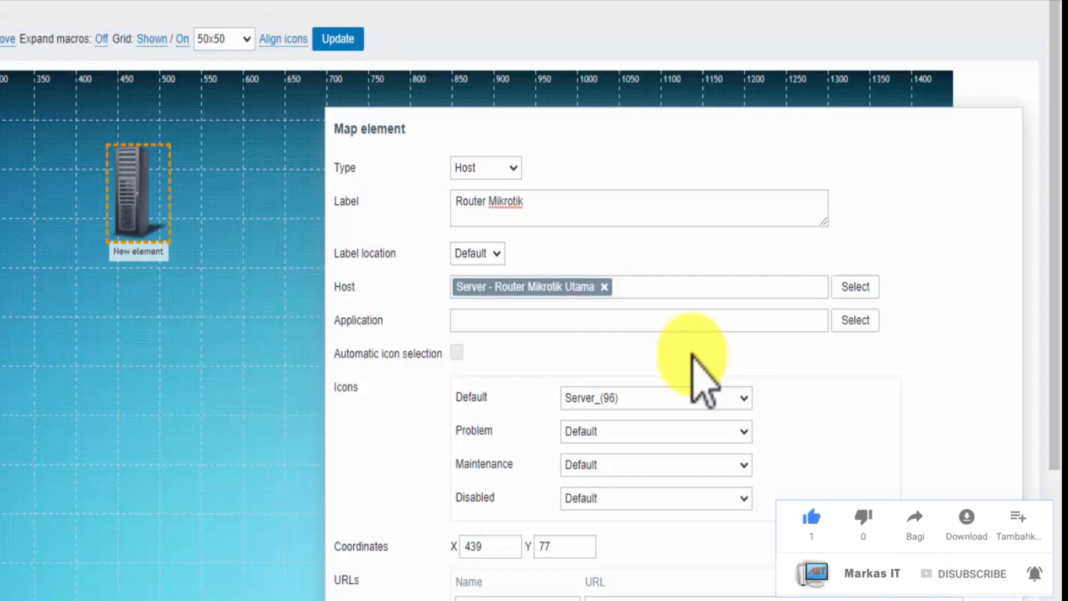
- Apply Router_symbol_(64) as the Router Mikrotik element's default icon and move the element level with the ISP element
left_click(681, 390)
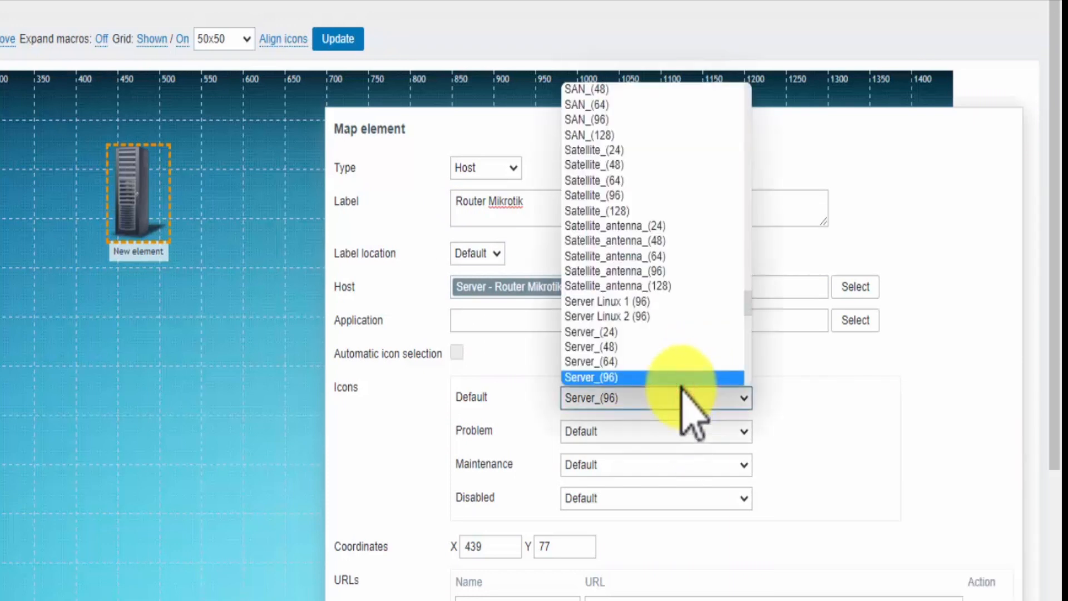
type("ro")
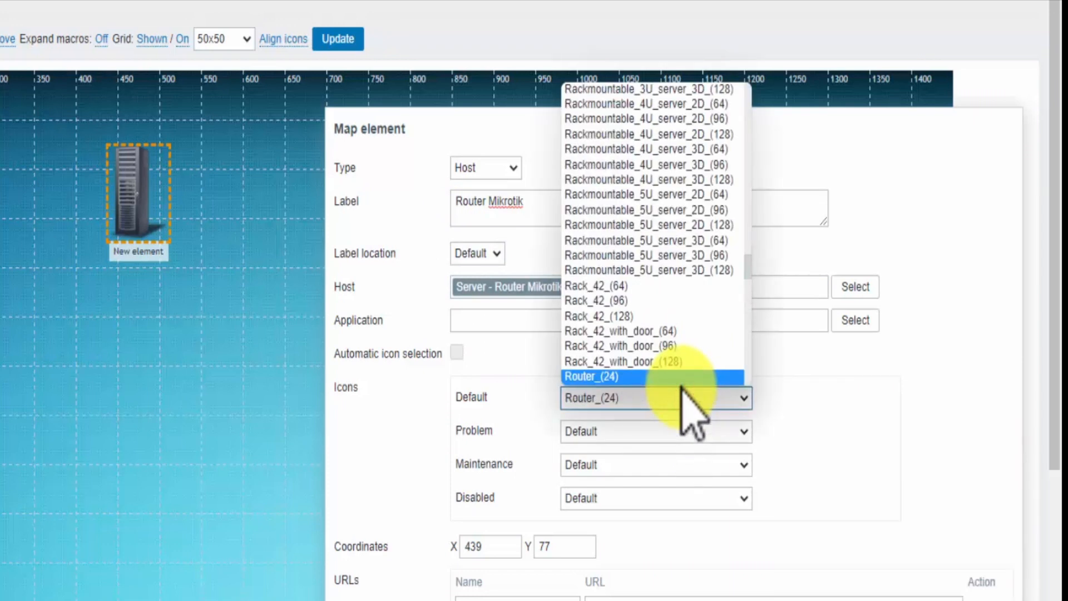
key("Down")
scroll(693, 345, "down", 3)
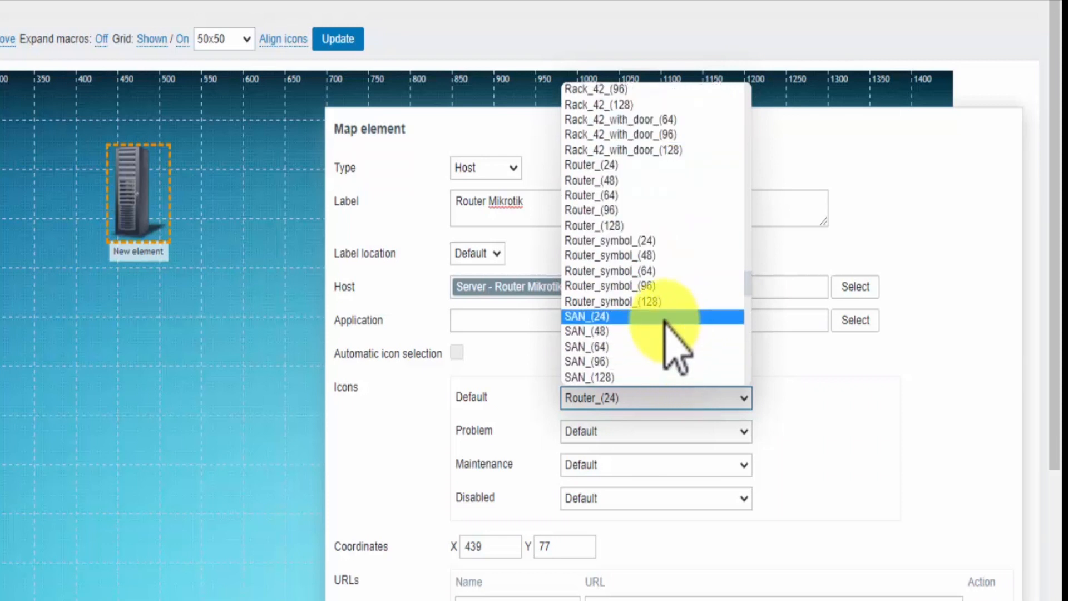
left_click(666, 272)
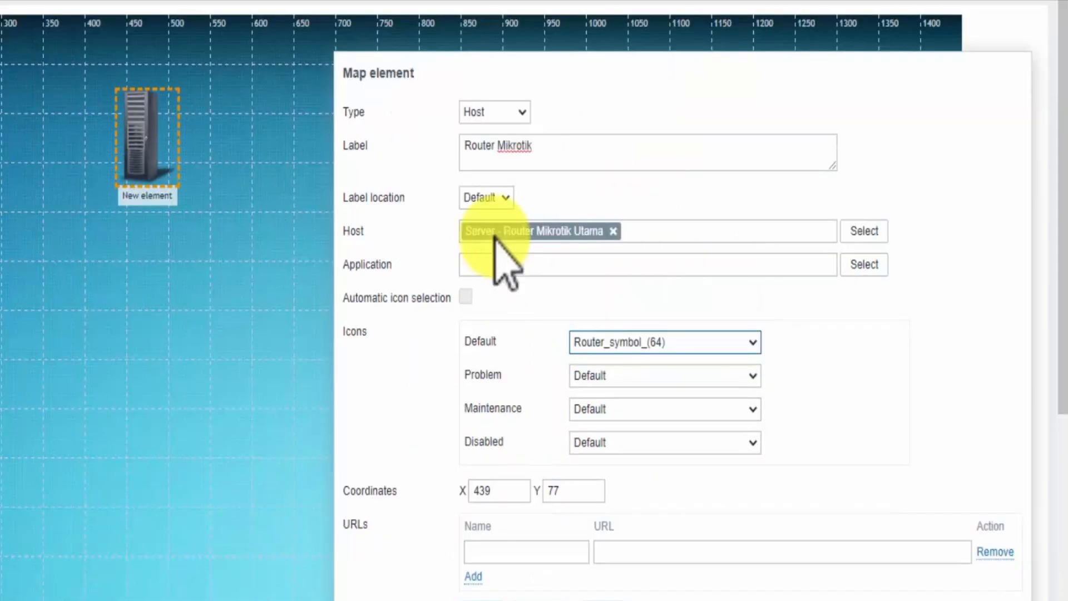
left_click_drag(428, 129, 390, 84)
left_click_drag(399, 28, 382, 34)
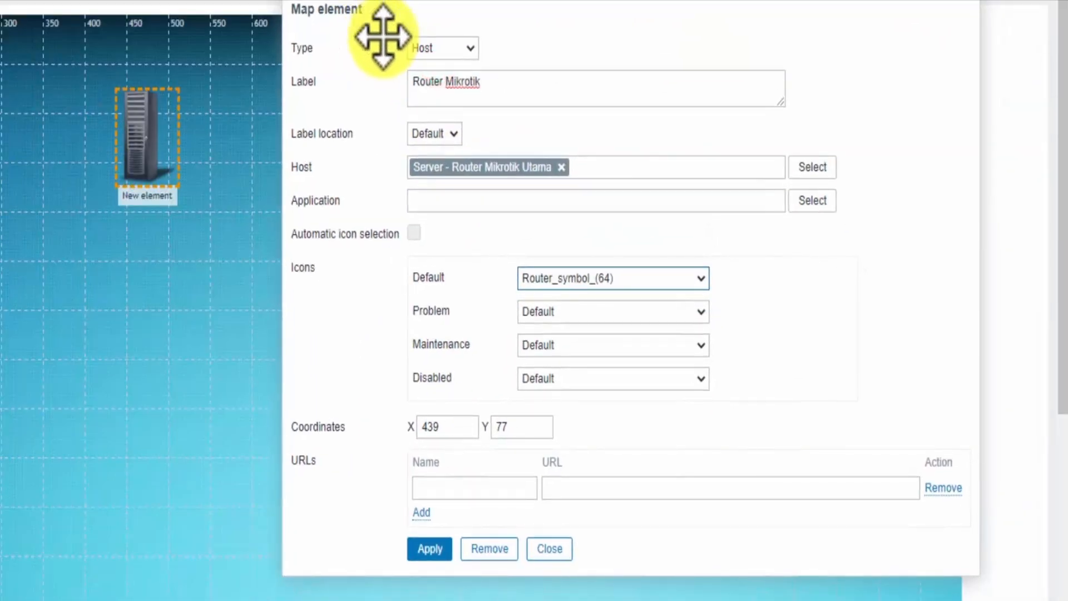
left_click(436, 542)
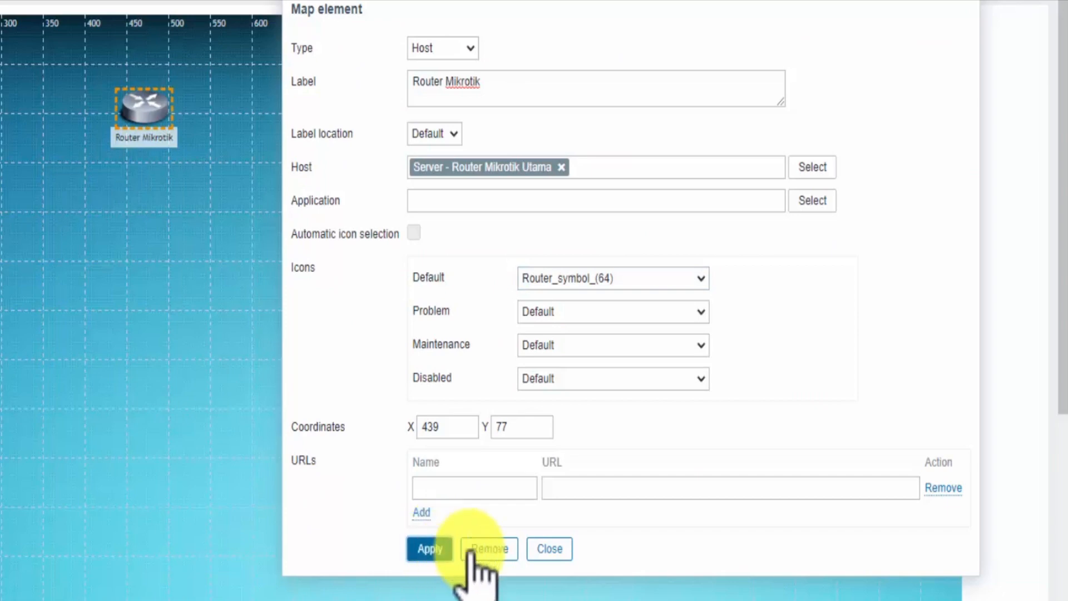
left_click(551, 550)
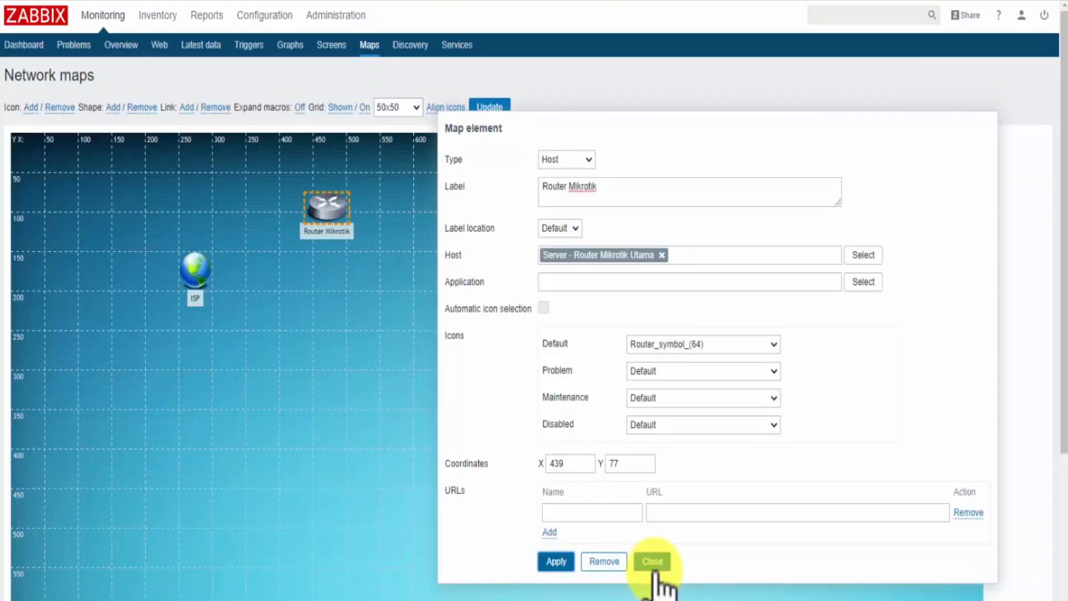
left_click(654, 566)
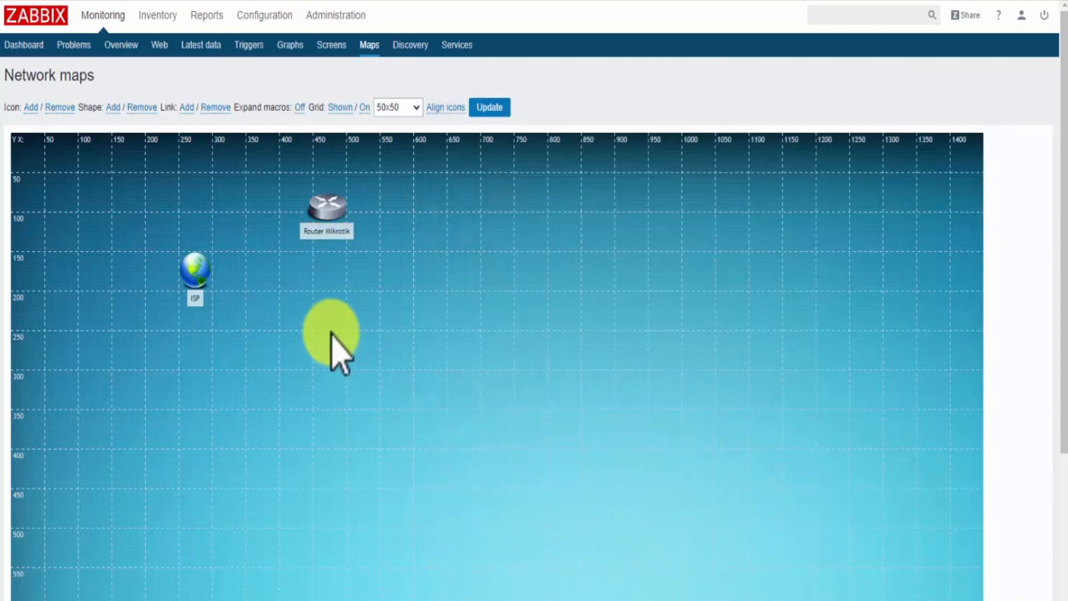
left_click_drag(337, 226, 330, 266)
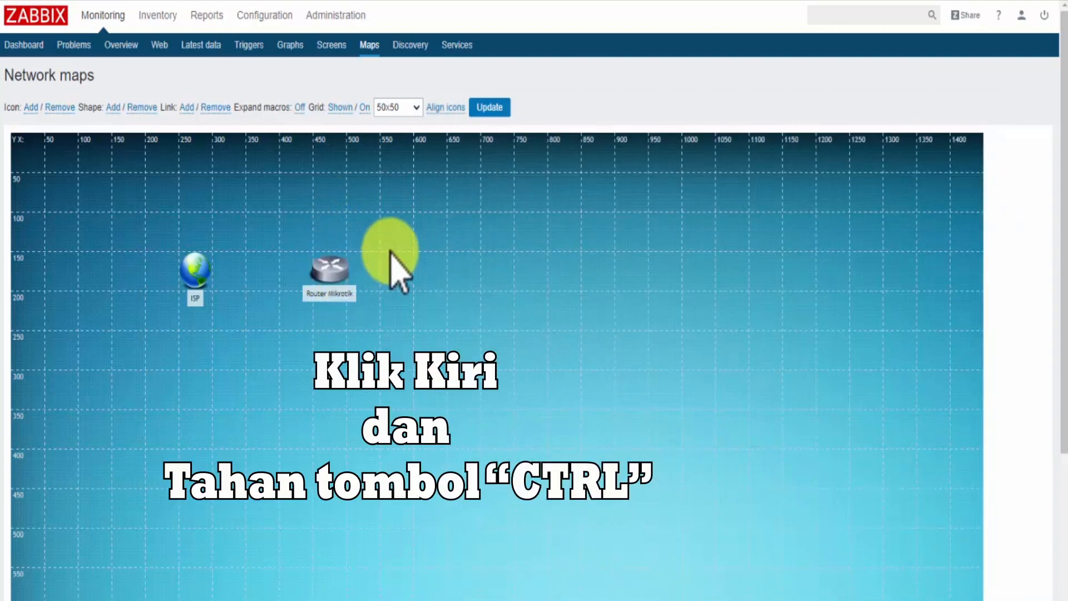
- Link the Router Mikrotik and ISP elements and move both to about Y 250, with ISP at about X 100 and the router at about X 340
left_click(320, 267)
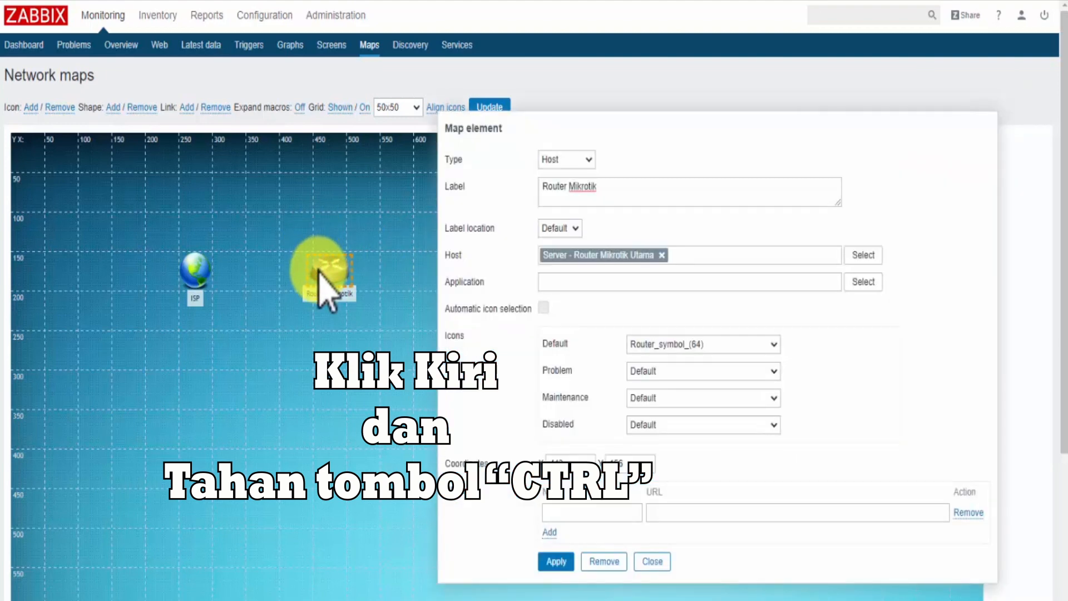
left_click(187, 271, "ctrl")
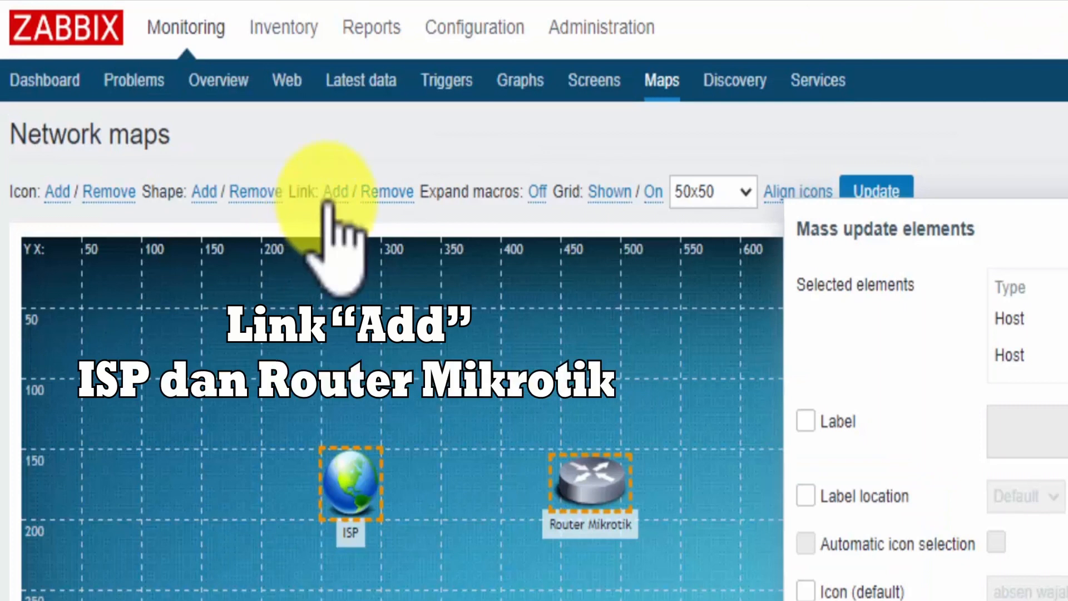
left_click(335, 193)
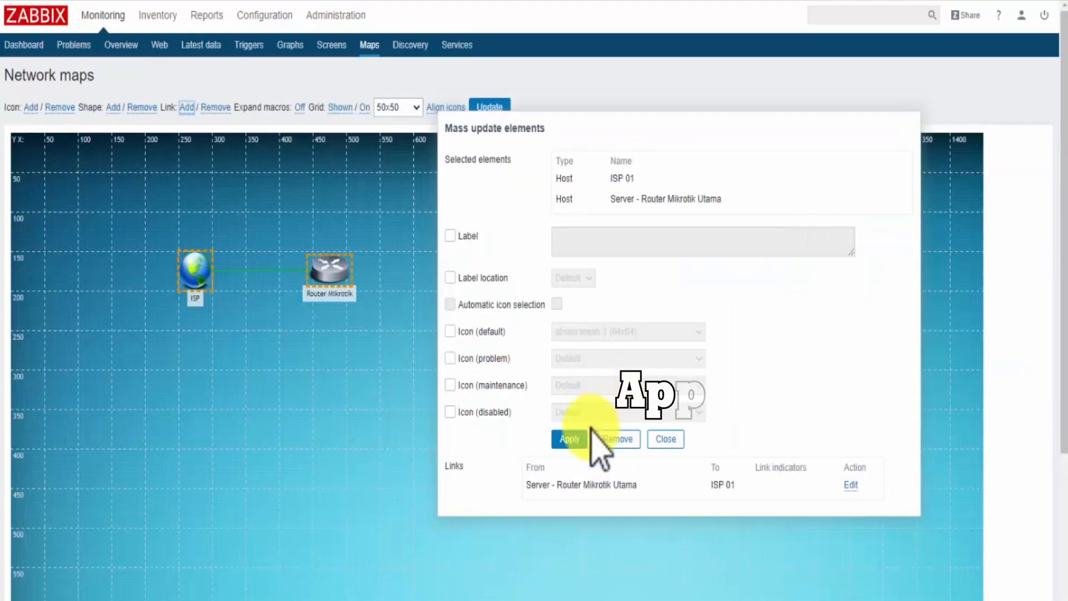
left_click(665, 440)
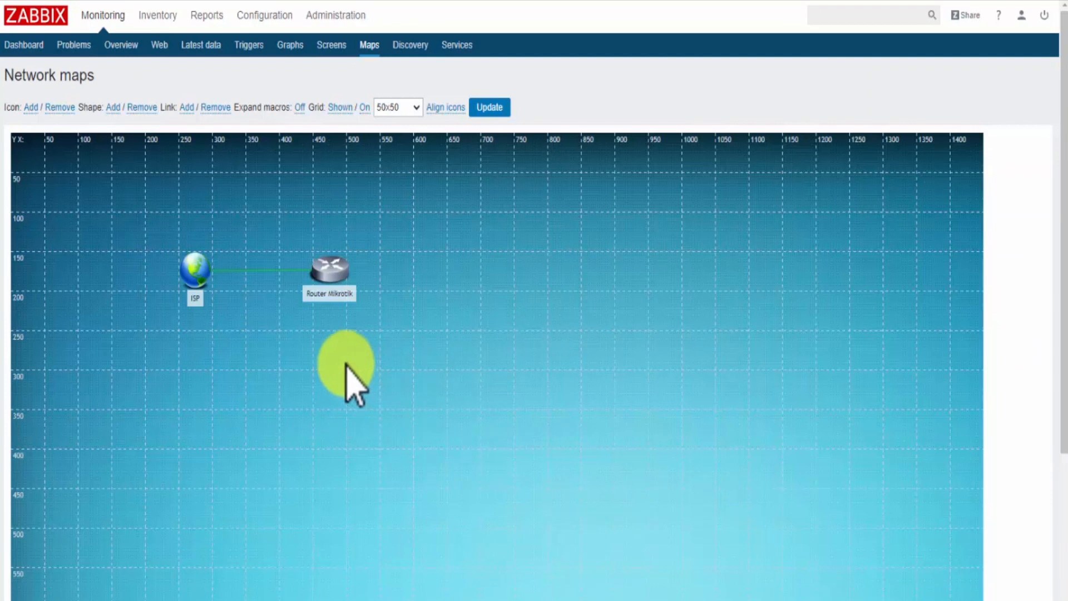
left_click_drag(186, 276, 90, 336)
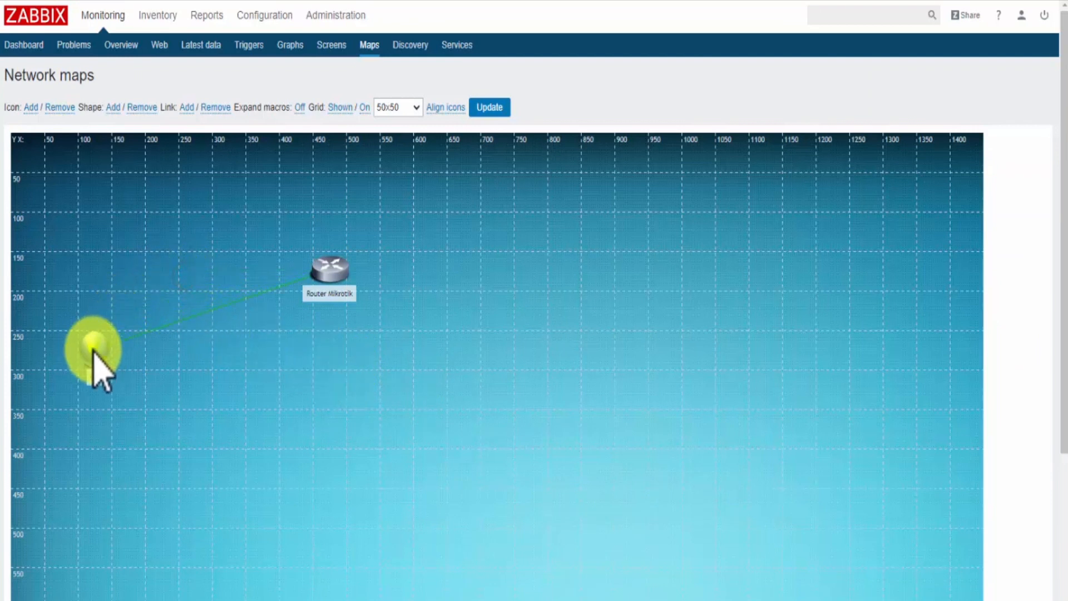
left_click_drag(323, 276, 262, 346)
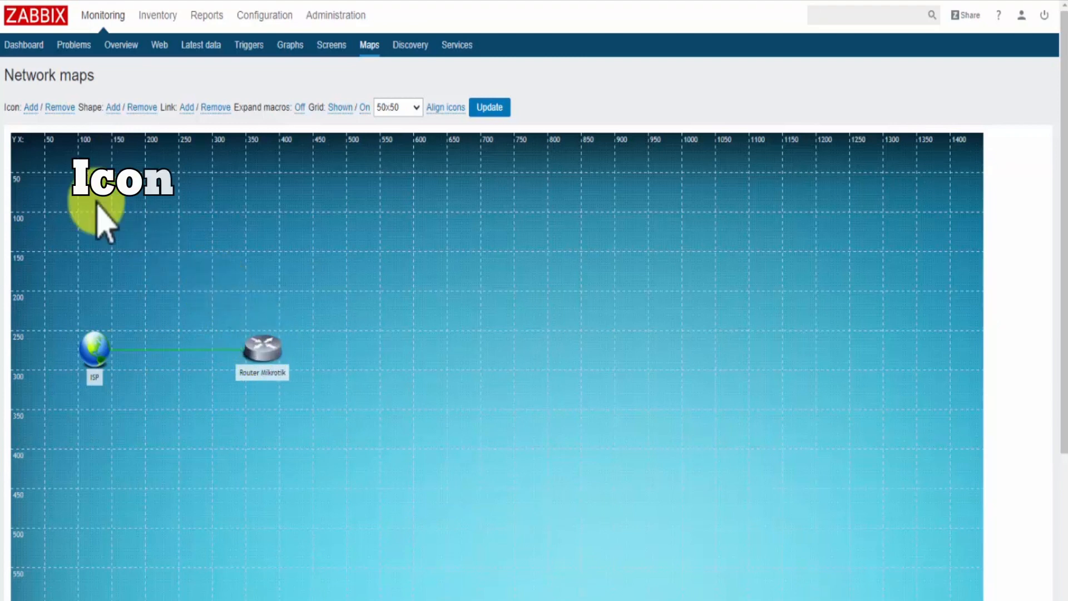
- Place a third new icon at about X 439, Y 77 and set its element type to Host
left_click(29, 108)
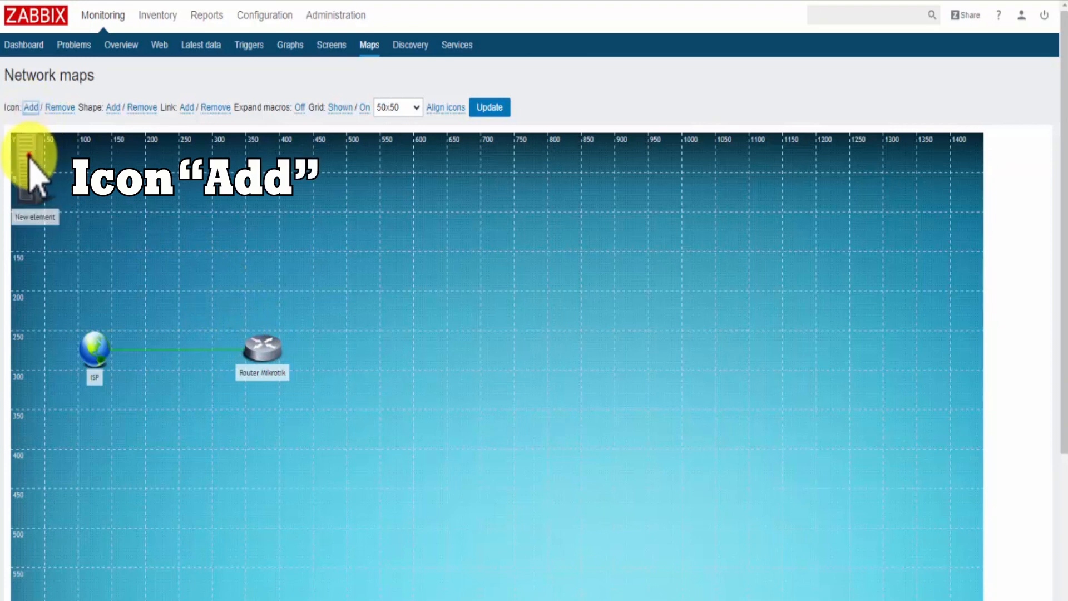
left_click_drag(31, 164, 349, 251)
left_click_drag(438, 246, 331, 223)
left_click(333, 228)
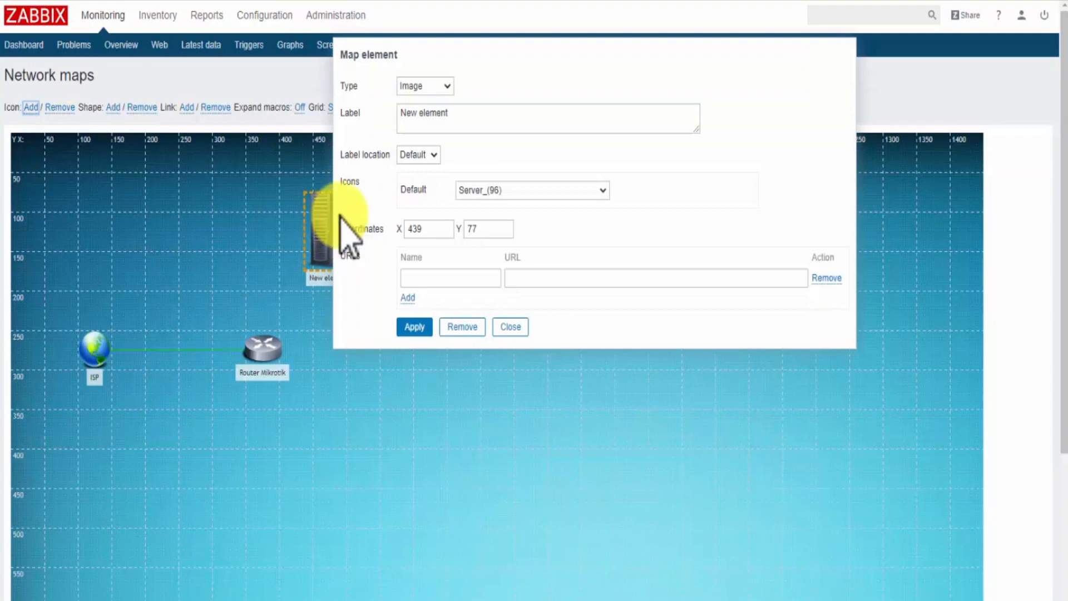
left_click_drag(489, 60, 572, 144)
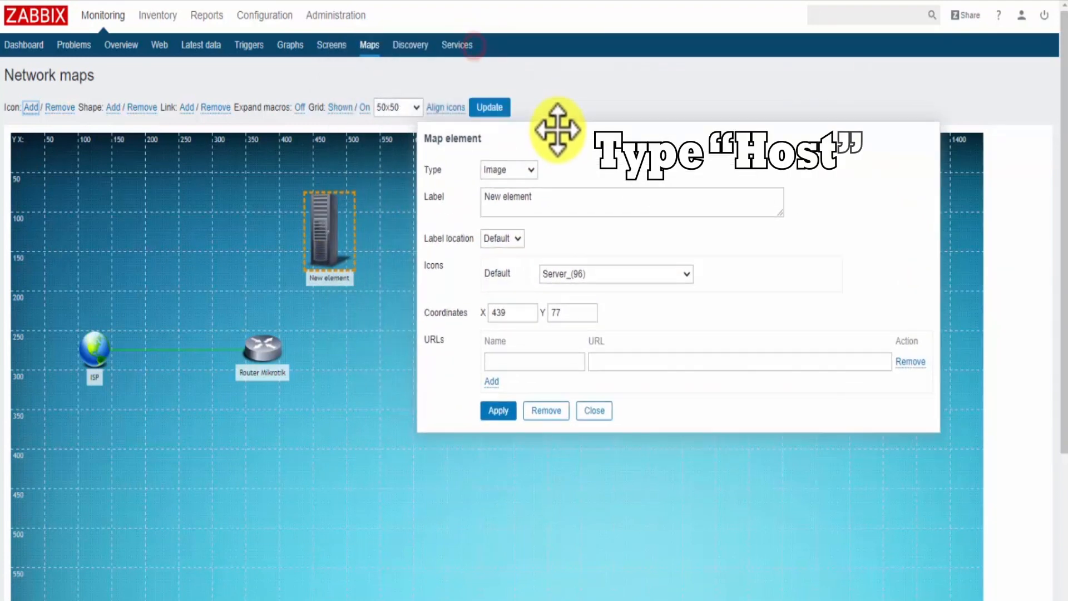
left_click(531, 170)
left_click(517, 187)
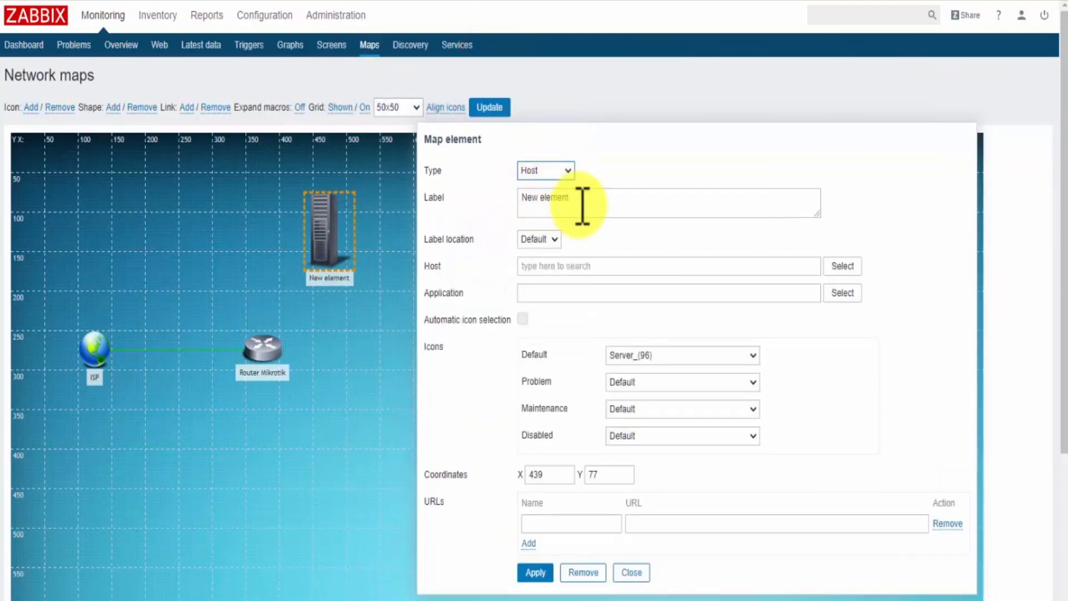
- Set the new element's label to Wi-Fi and its host to wifi
left_click_drag(581, 204, 459, 189)
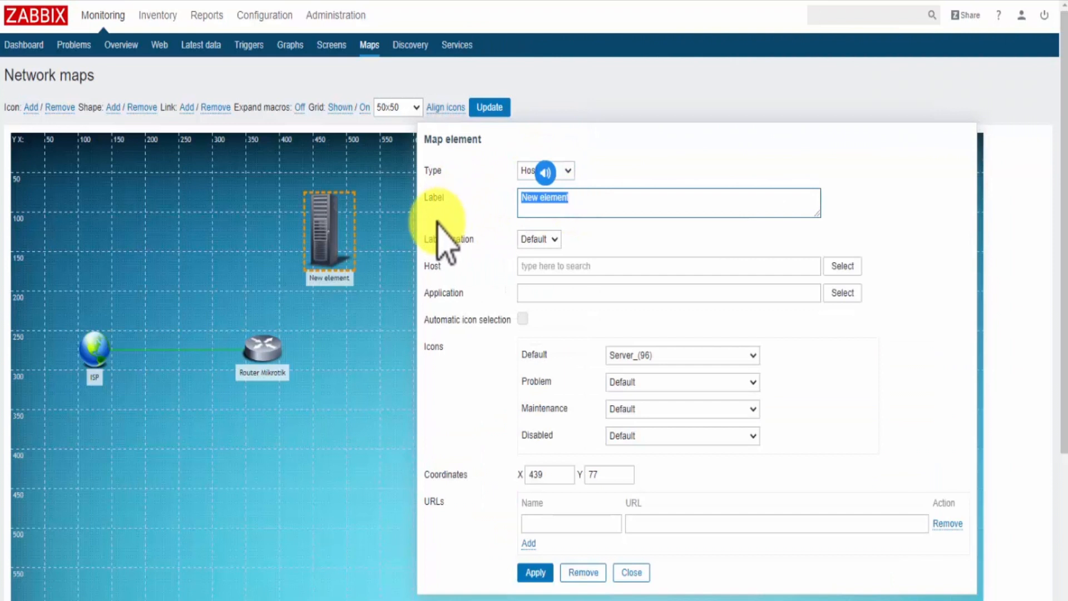
type("Wi-Fi")
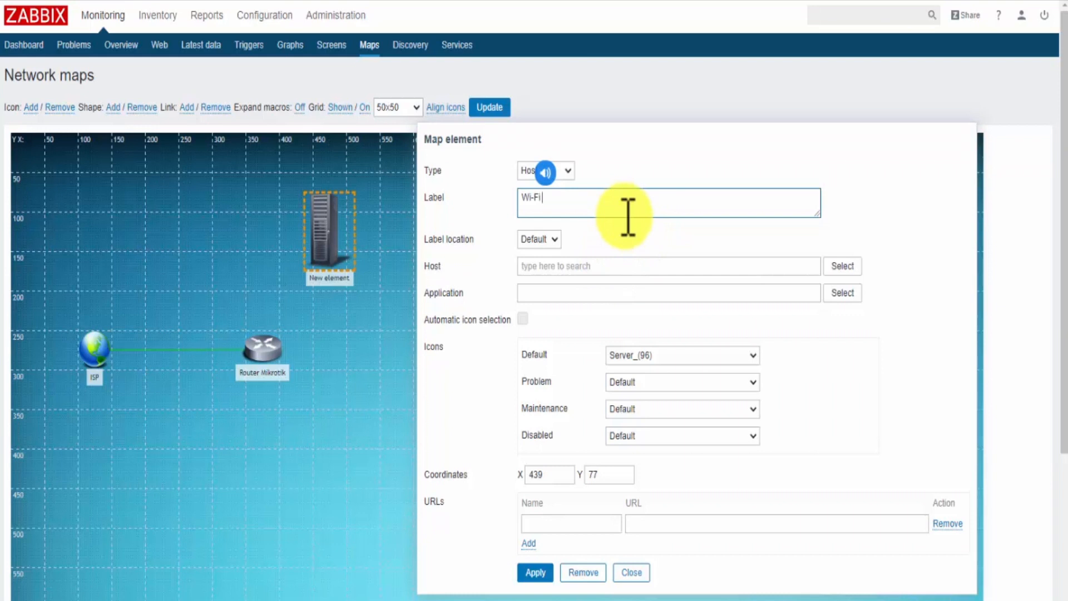
left_click(625, 265)
type("wif")
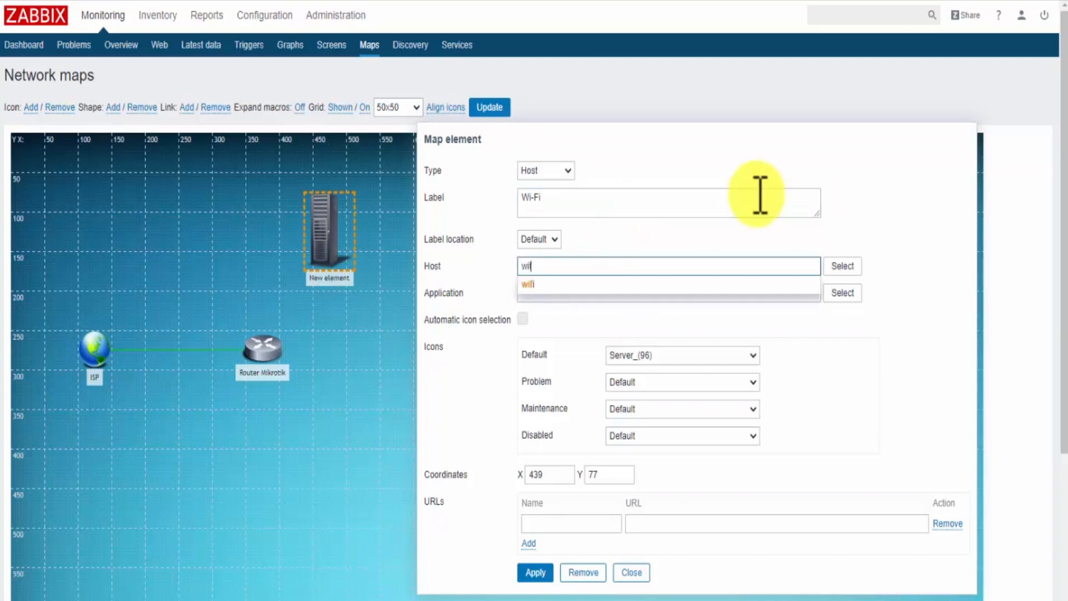
left_click(626, 285)
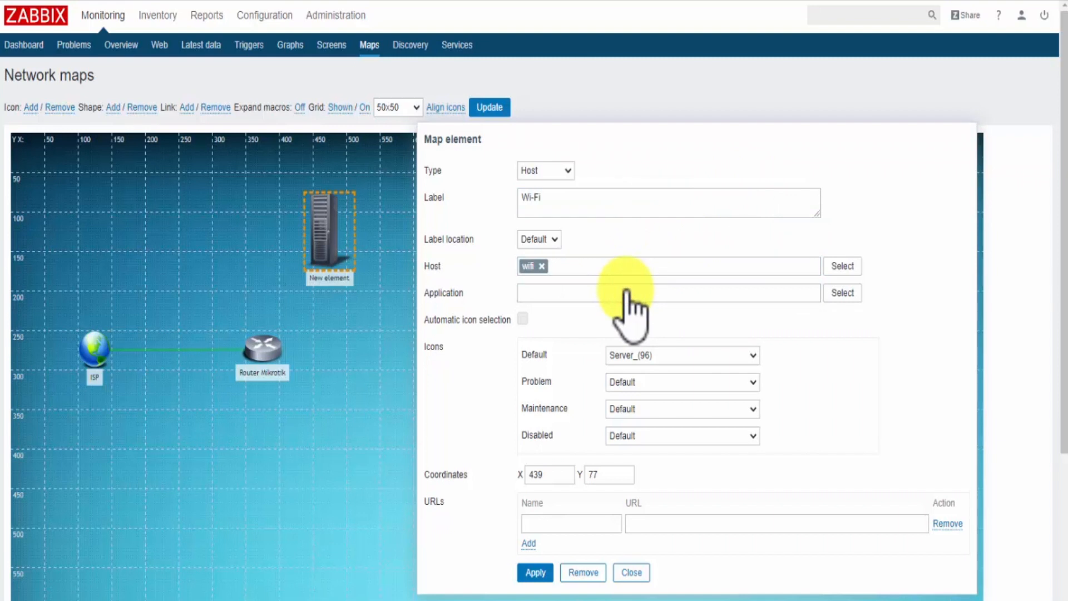
- Choose Wifi (32) as the Wi-Fi element's default icon and apply the element settings
left_click(647, 359)
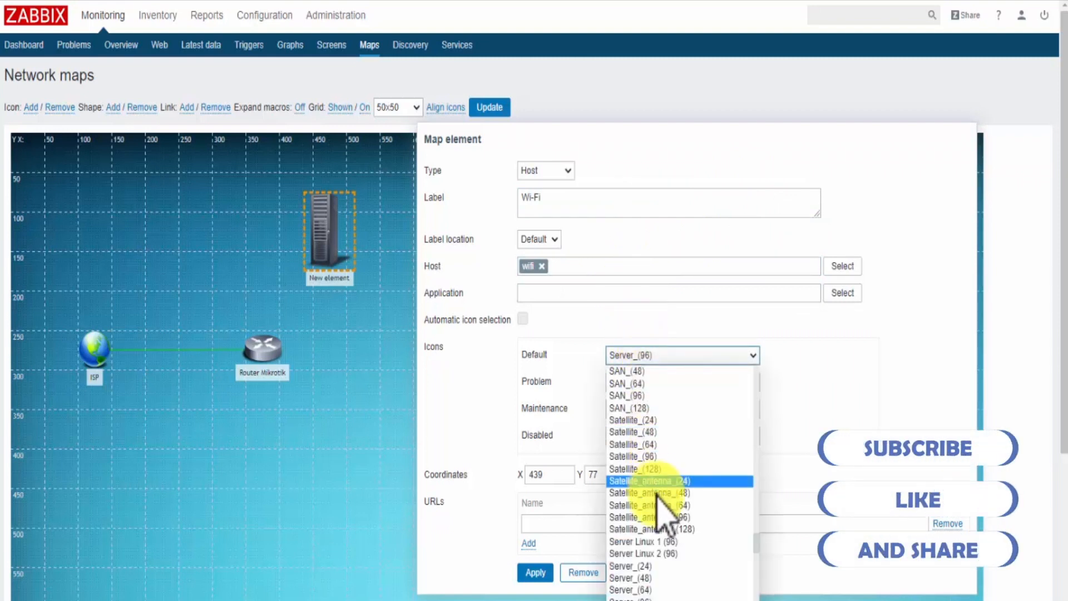
scroll(663, 524, "down", 5)
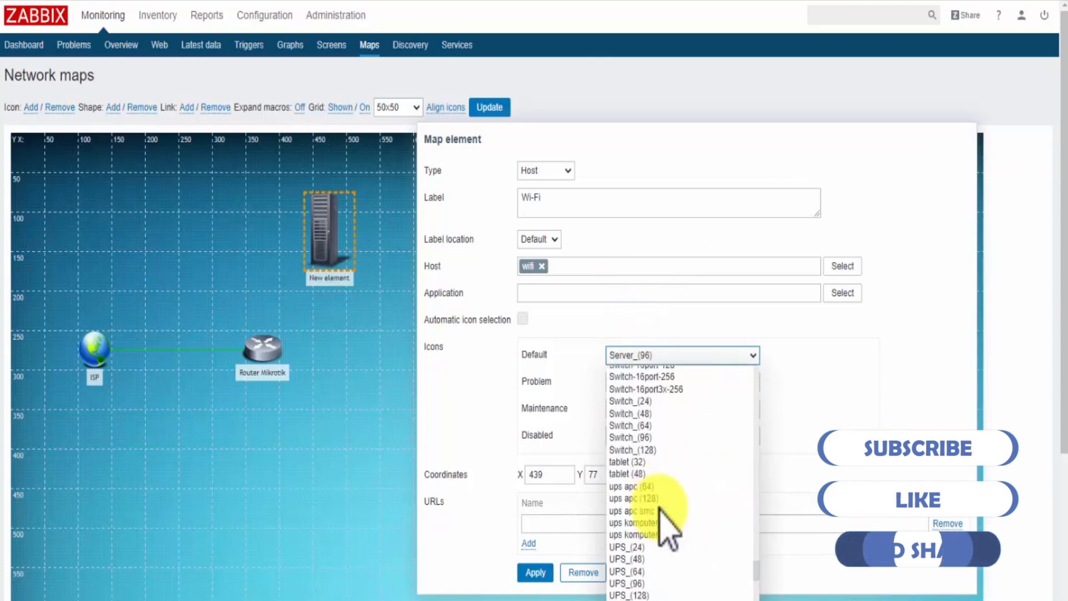
scroll(661, 509, "down", 4)
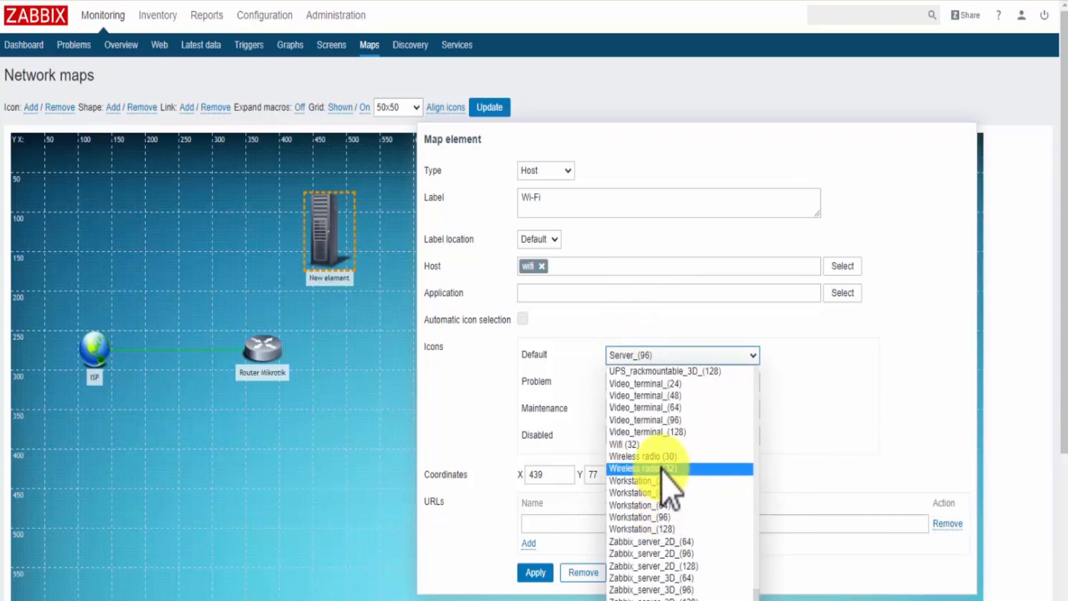
left_click(666, 443)
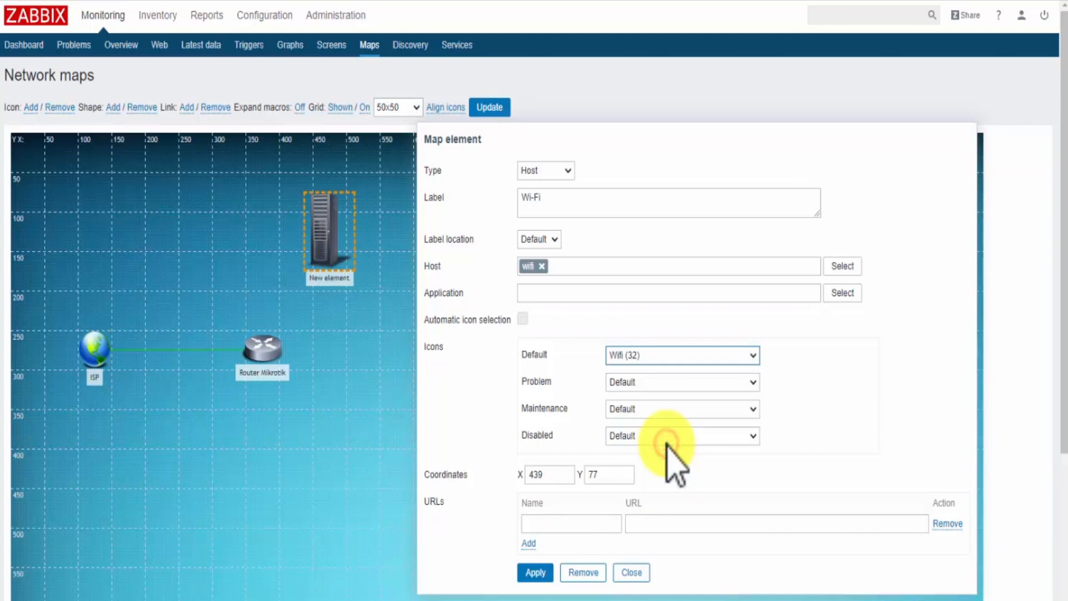
left_click(534, 572)
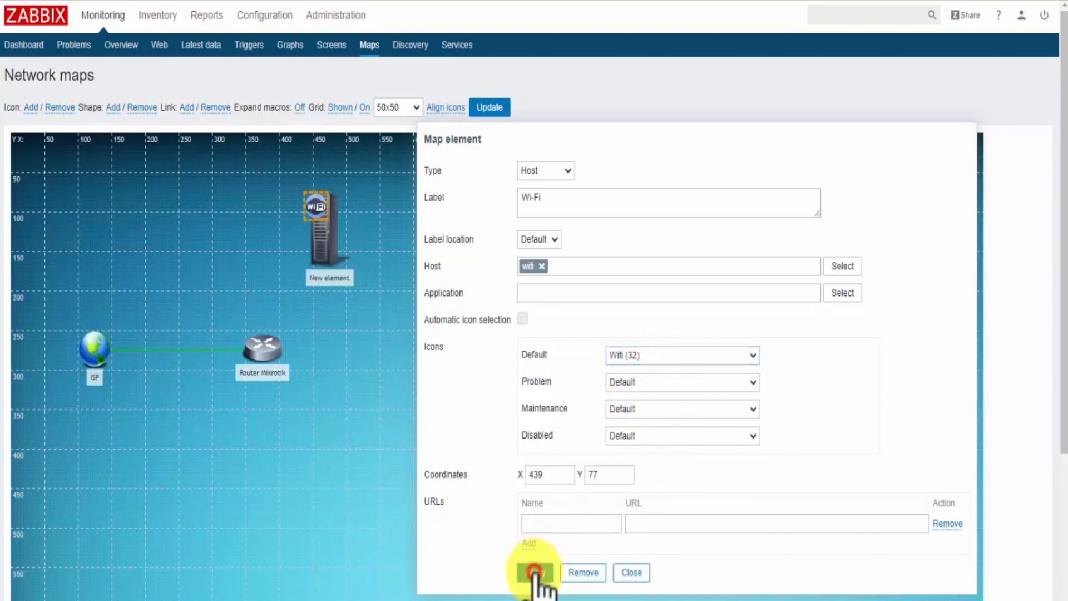
- Move the Wi-Fi element to about X 560, Y 110 and link it to the Router Mikrotik element
left_click(632, 573)
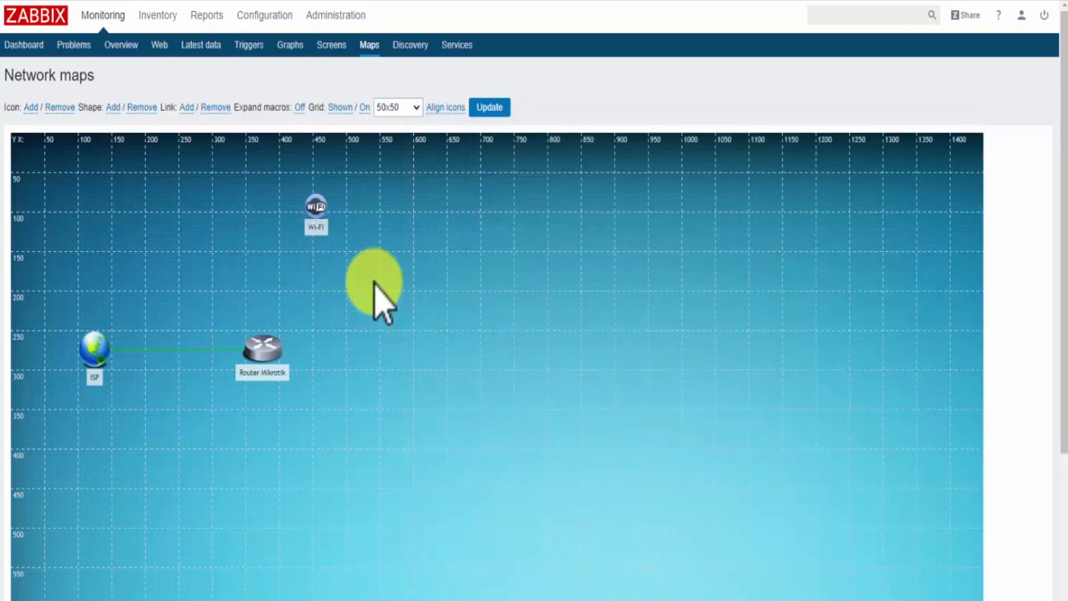
left_click_drag(320, 207, 395, 230)
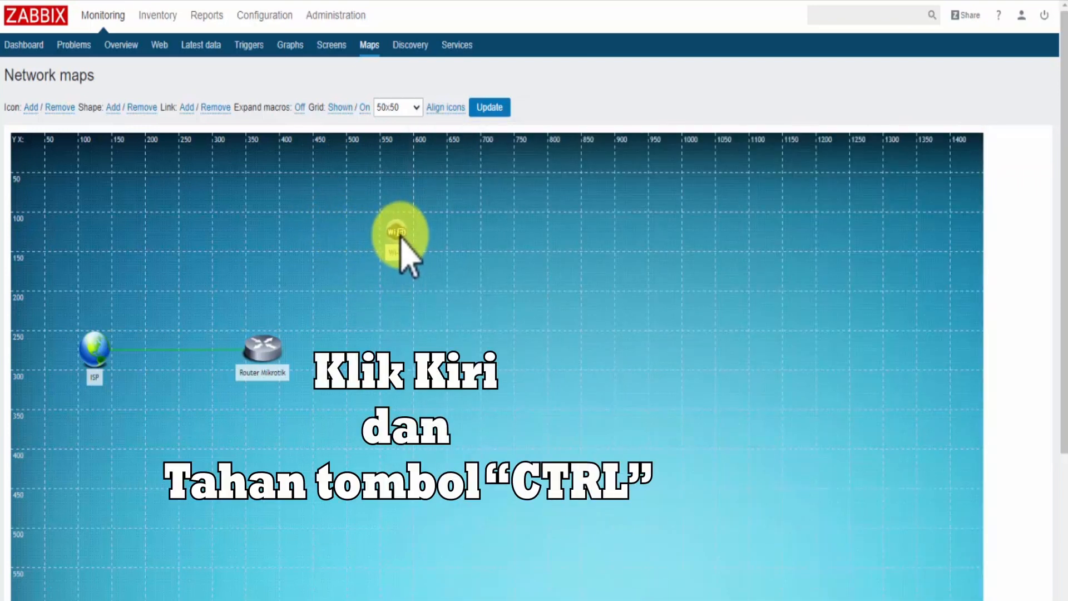
left_click(399, 234)
left_click(276, 349, "ctrl")
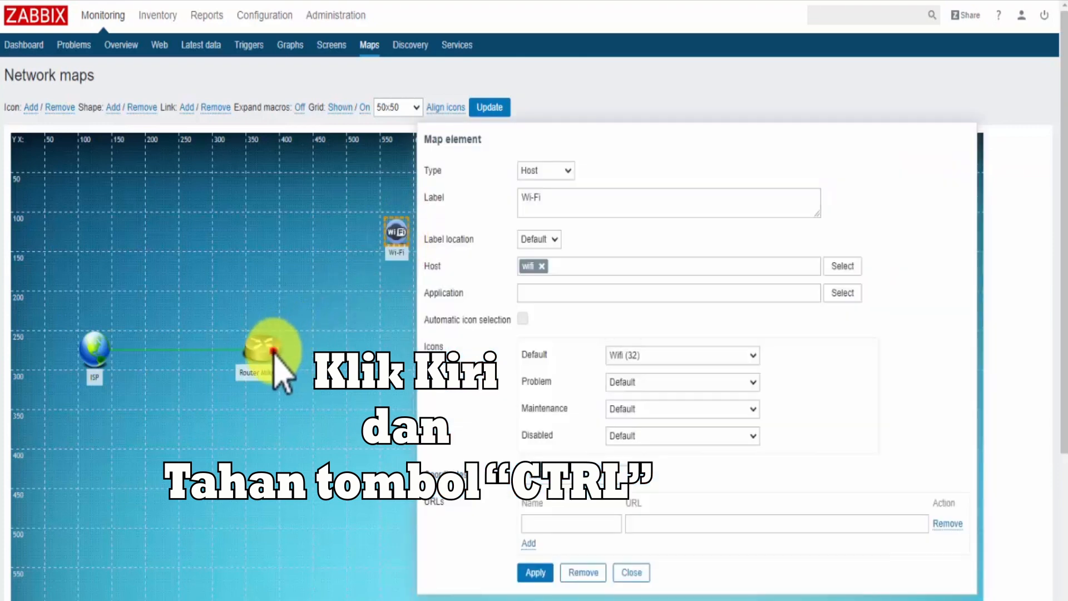
left_click(187, 107)
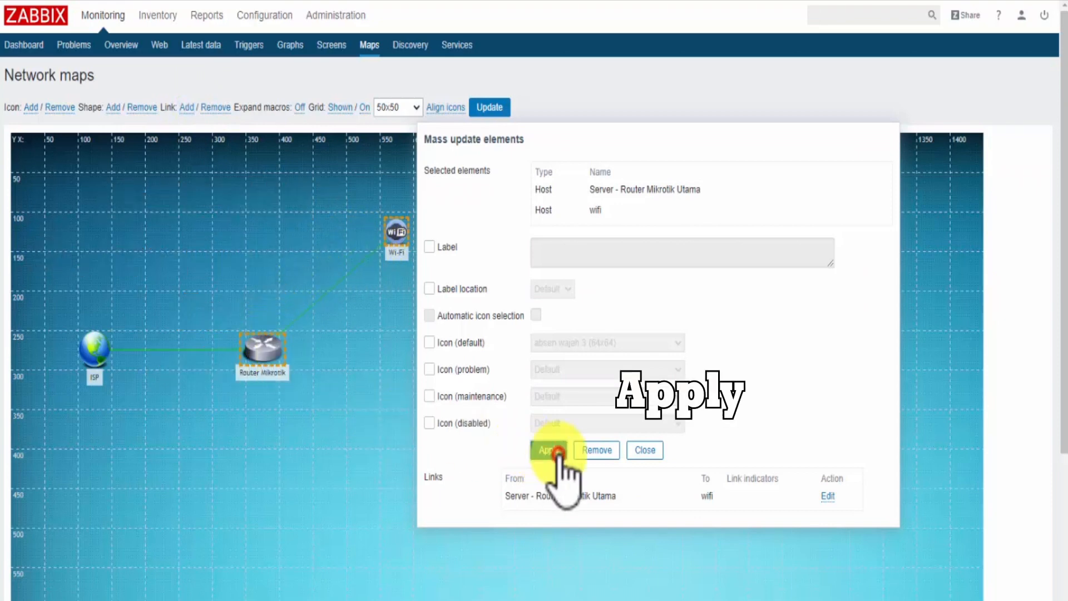
left_click(558, 452)
left_click(648, 452)
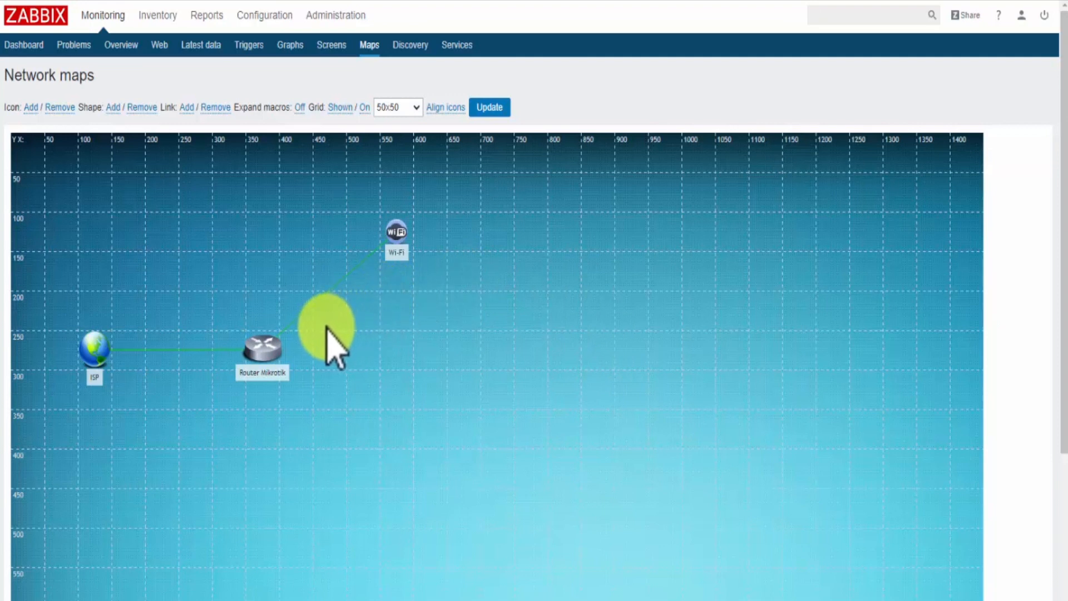
- Place a fourth new icon at about X 639, Y 177 and set its element type to Host
left_click(31, 107)
left_click_drag(39, 170, 470, 312)
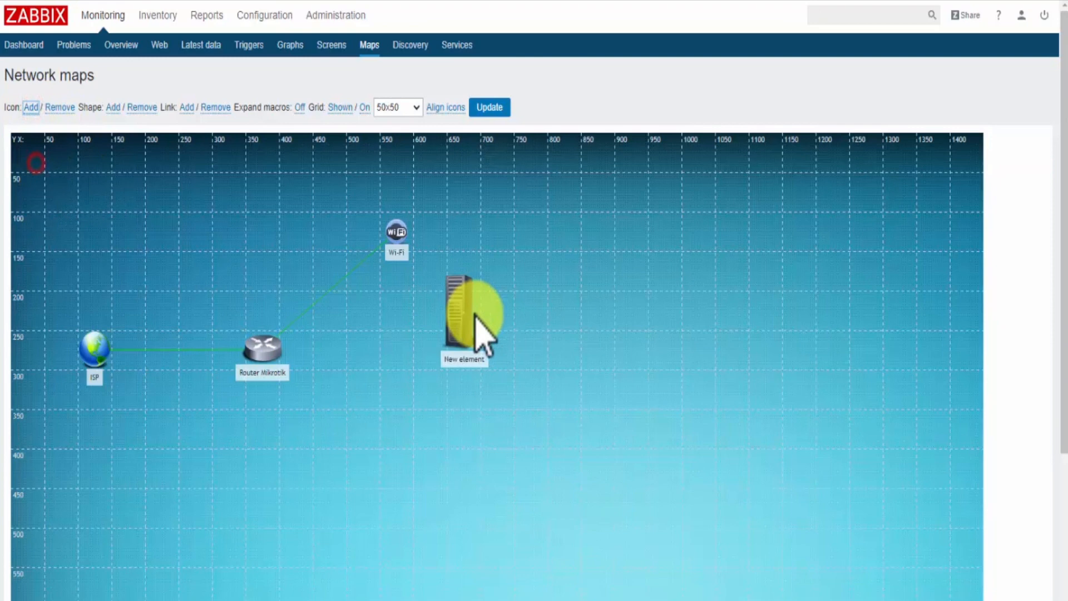
left_click(455, 292)
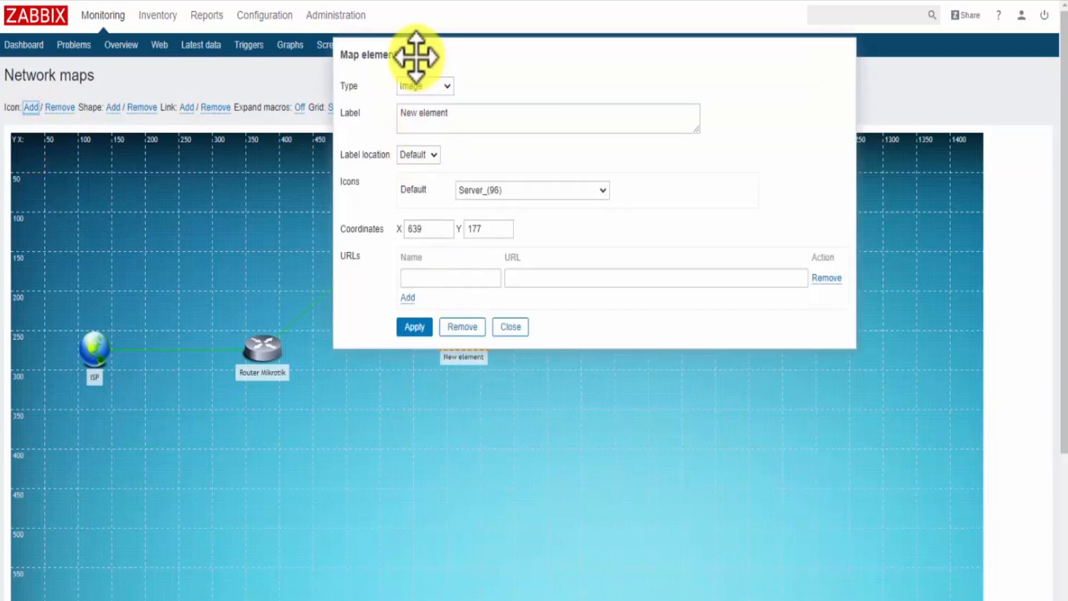
left_click_drag(415, 56, 590, 204)
left_click(595, 227)
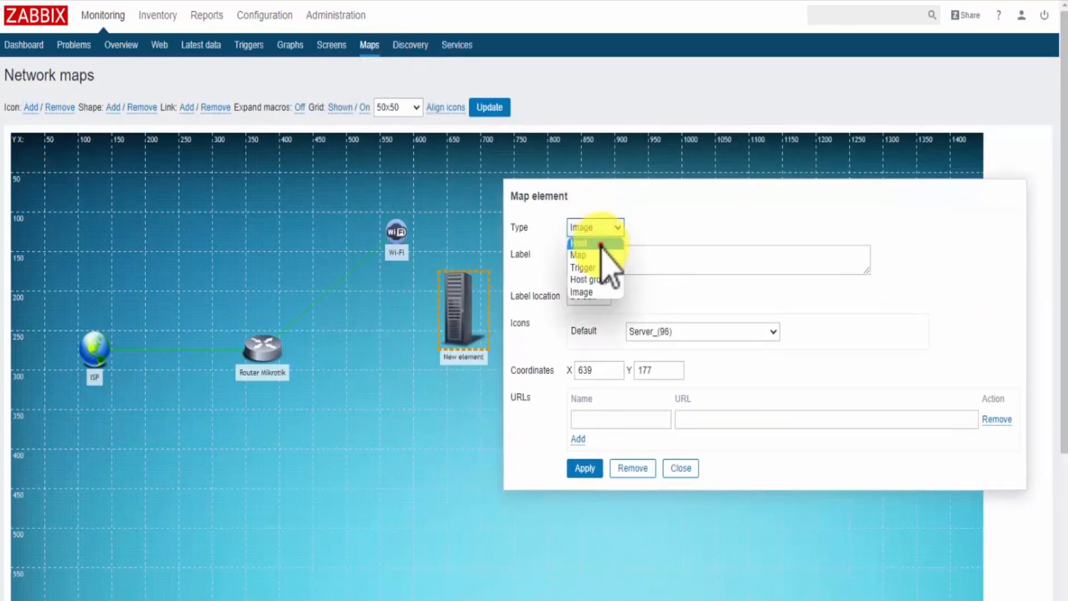
left_click(602, 239)
- Set the new element's label to Mesin Absensi and its host to mesin absensi
left_click_drag(670, 258, 584, 261)
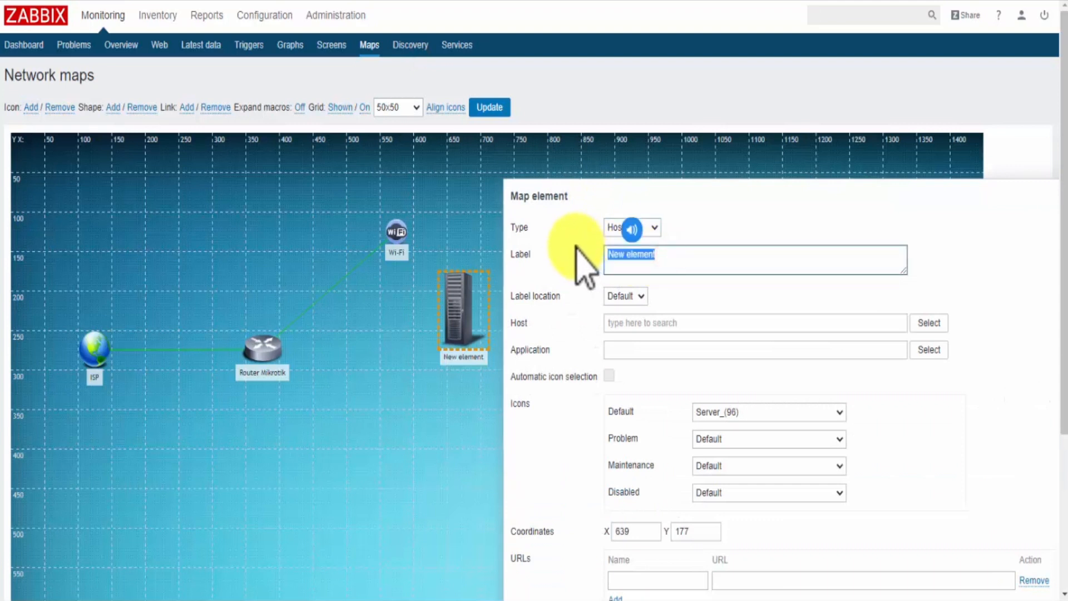
type("Mes")
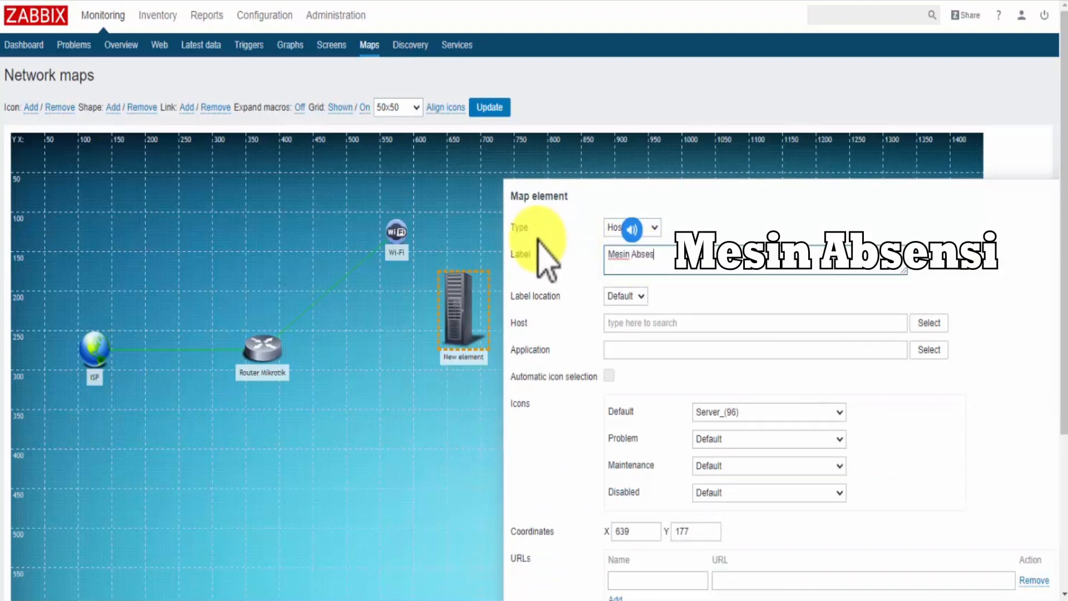
type("in Absensi")
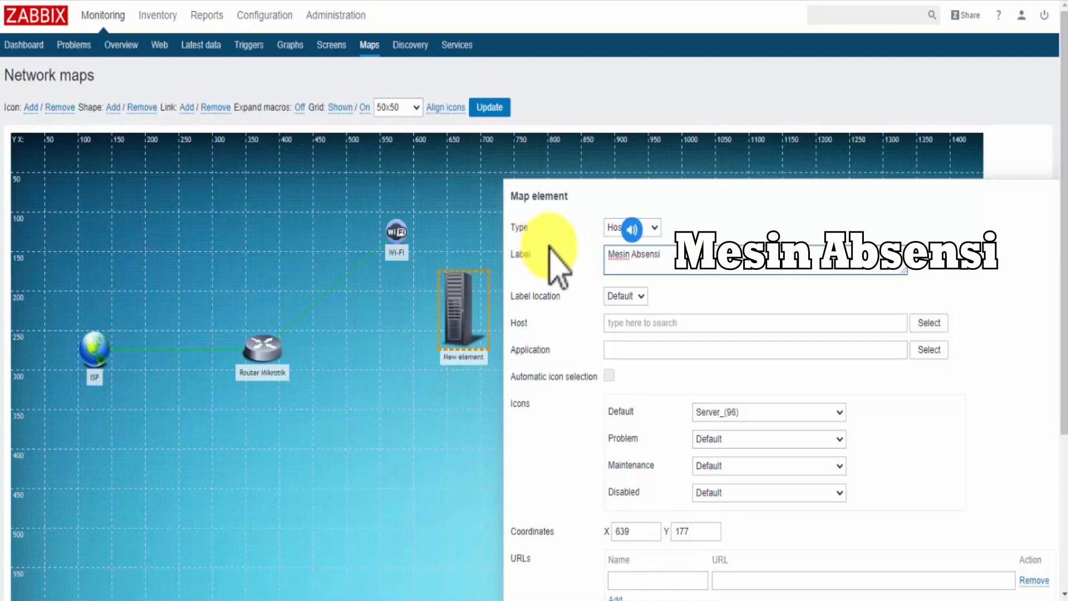
left_click(711, 325)
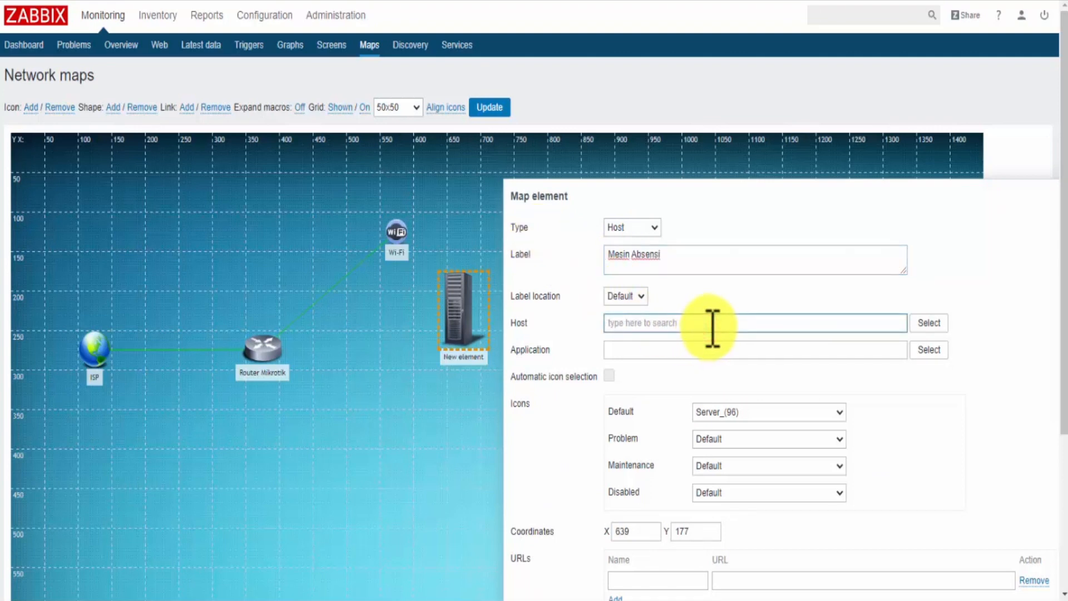
type("mesin")
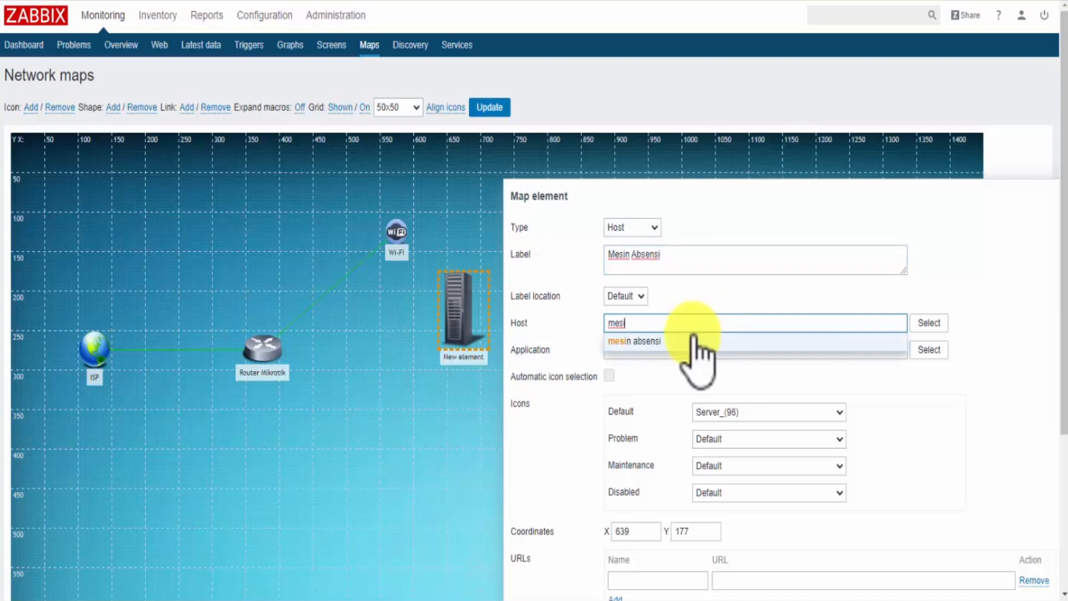
left_click(692, 336)
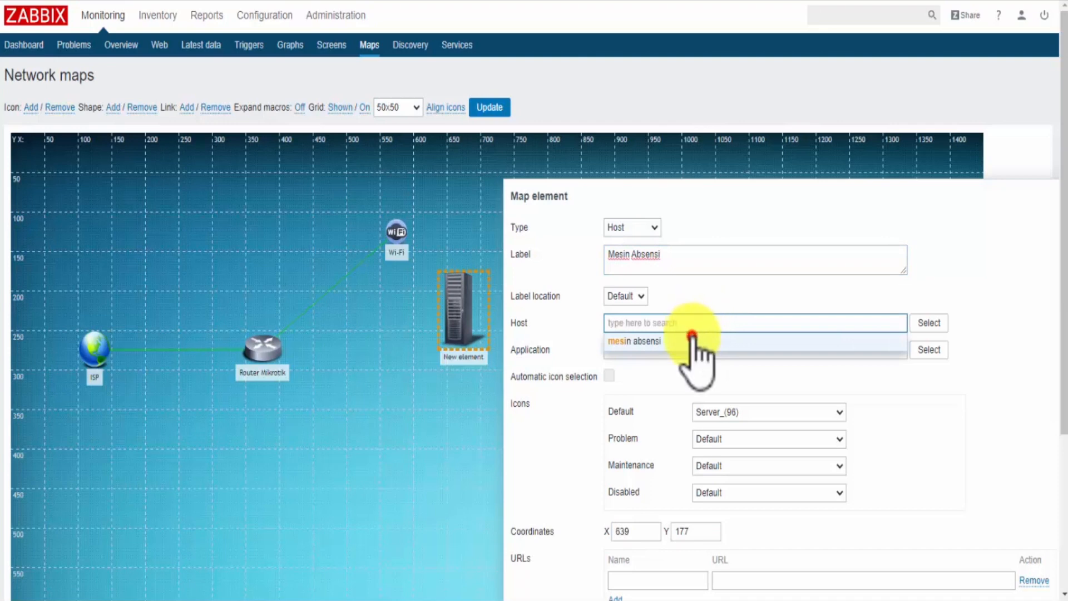
- Choose absen wajah 3 (64x64) as the Mesin Absensi element's default icon and apply the element settings
left_click(763, 409)
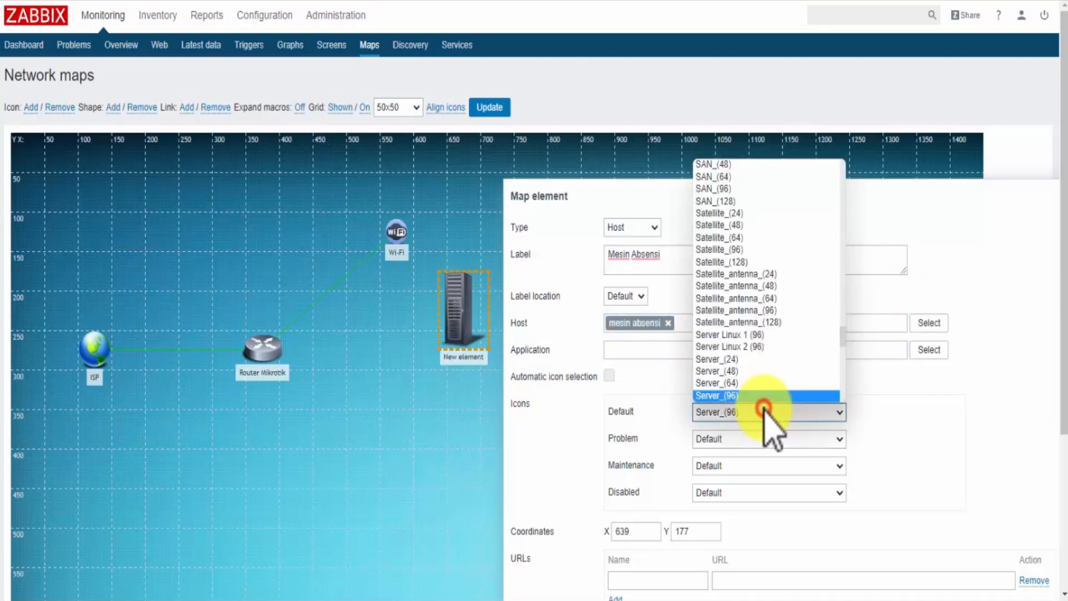
key("a")
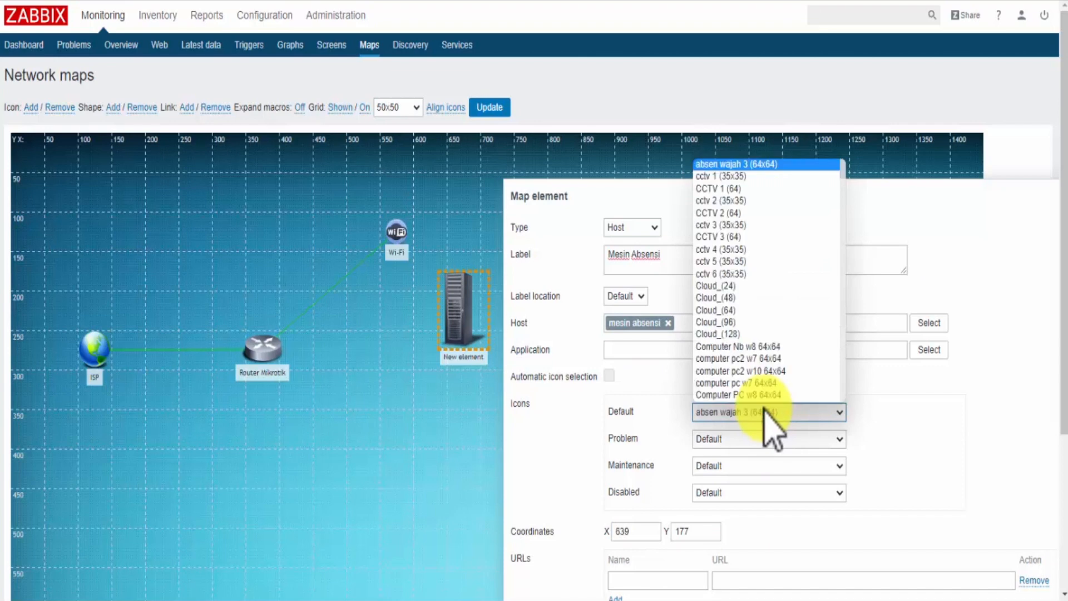
left_click(768, 165)
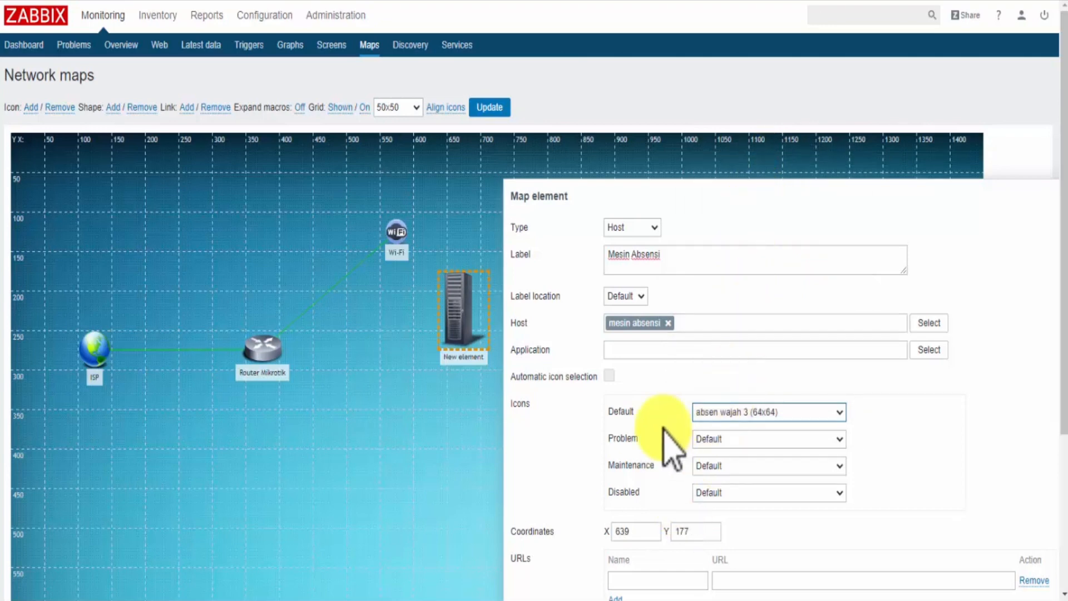
left_click_drag(658, 195, 651, 148)
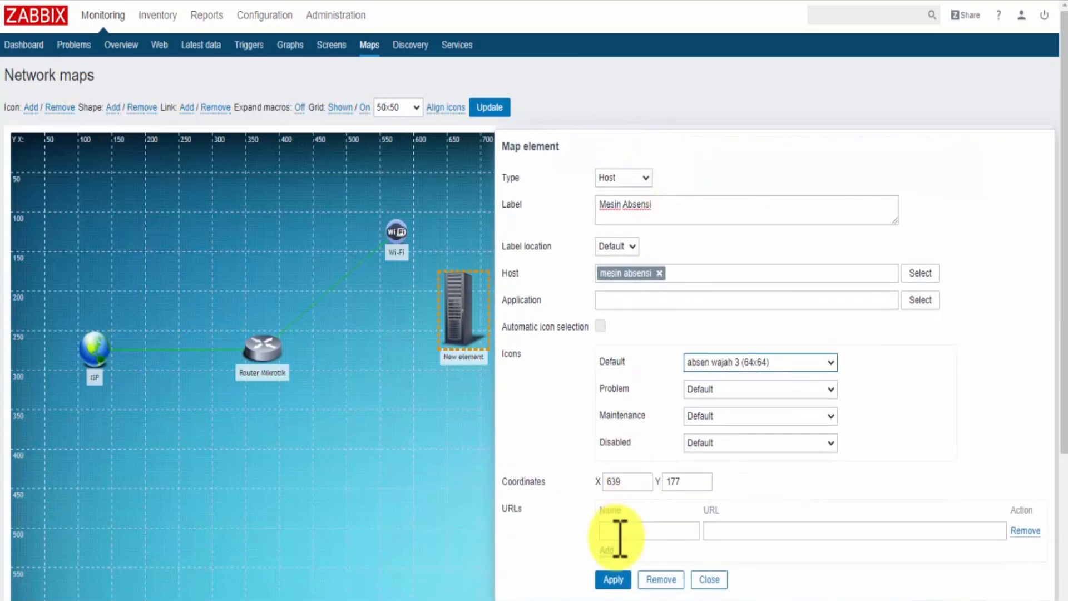
left_click(614, 579)
left_click(722, 584)
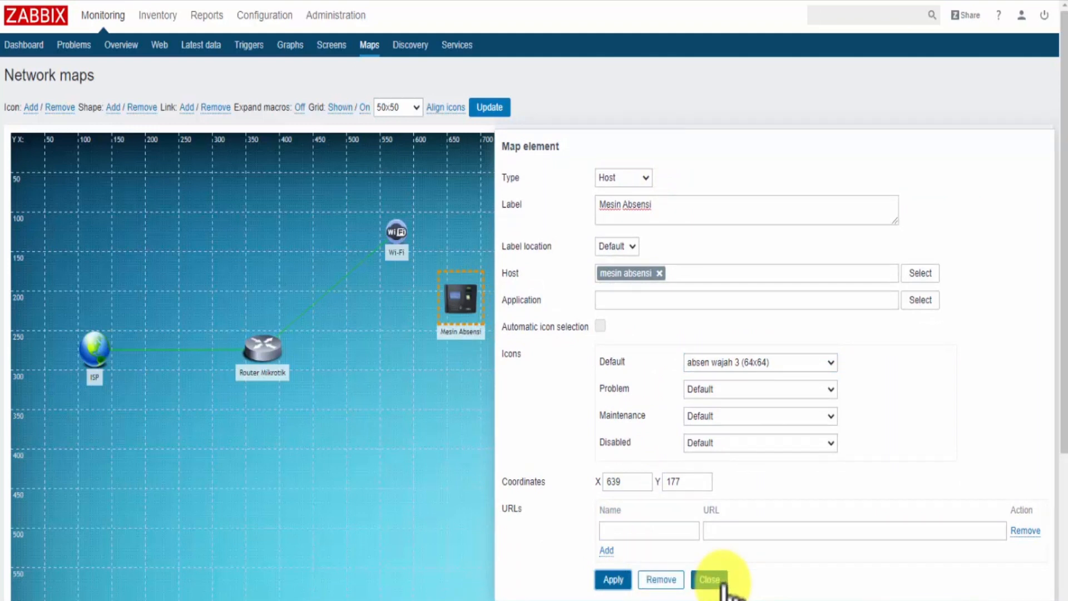
left_click(717, 582)
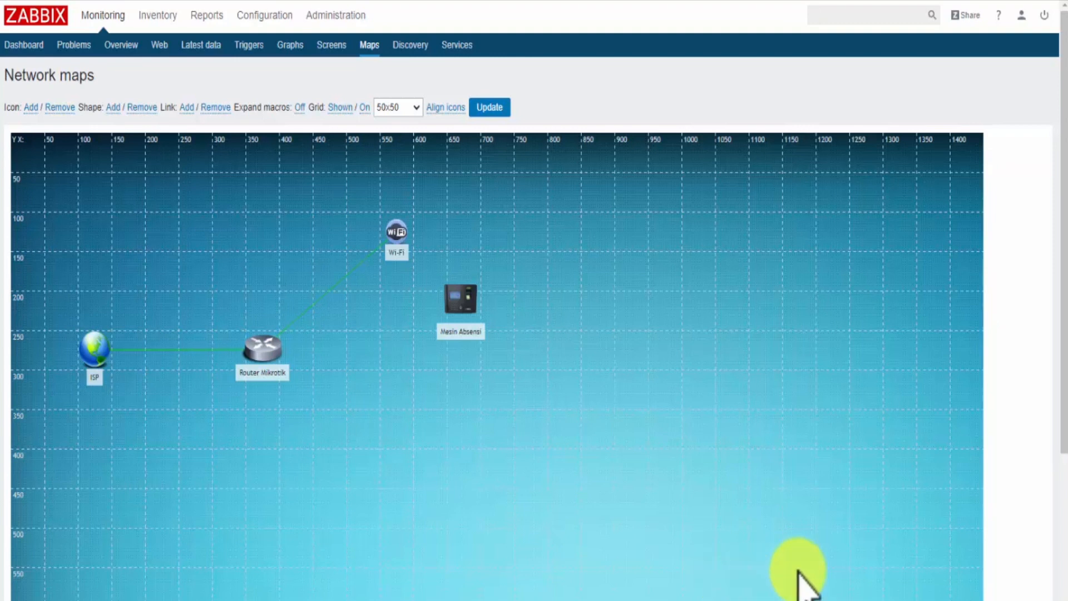
- Move the Mesin Absensi element to about X 543, Y 193, below Wi-Fi, and link it to Router Mikrotik
left_click_drag(439, 308, 387, 318)
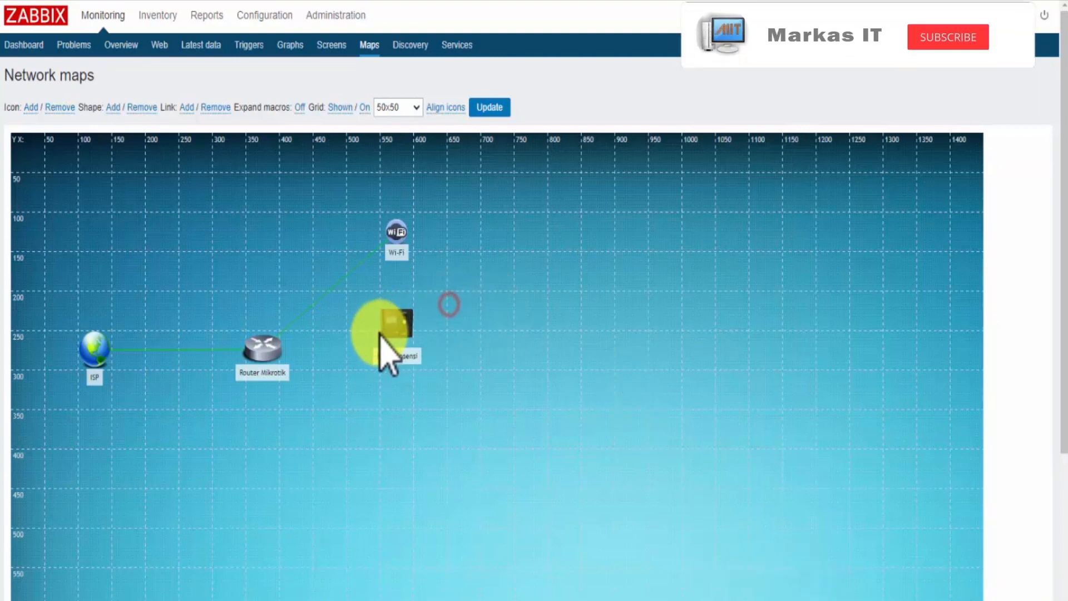
left_click(390, 317)
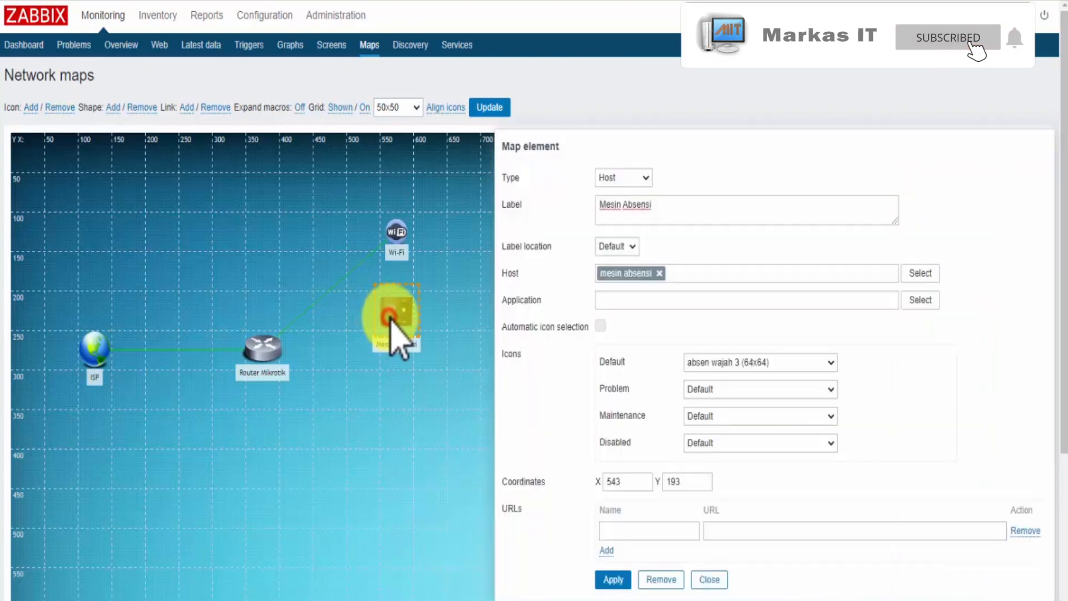
left_click(266, 350, "ctrl")
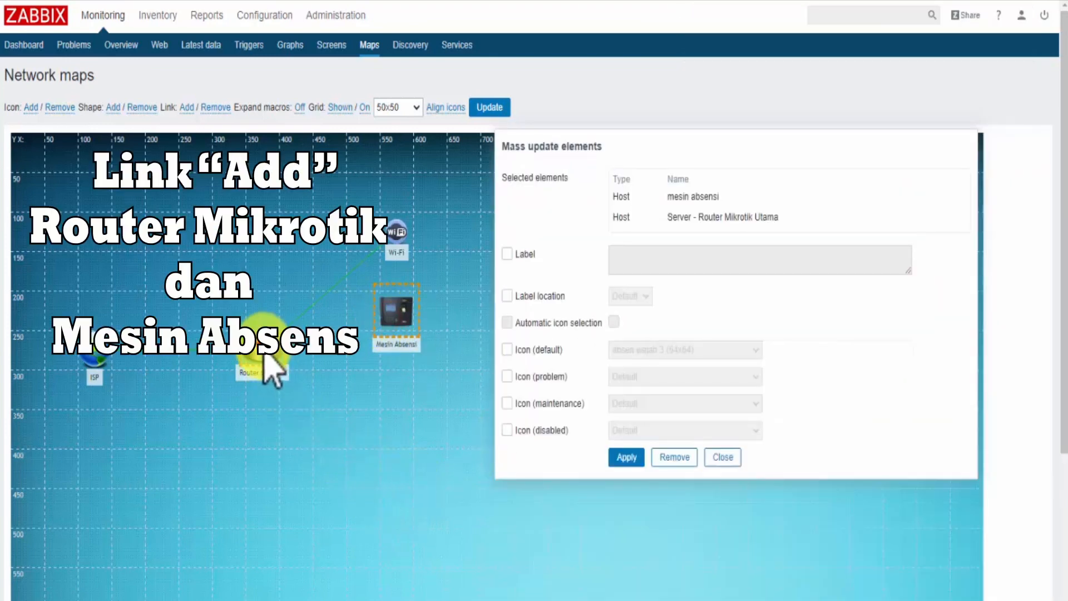
left_click(187, 108)
left_click(627, 458)
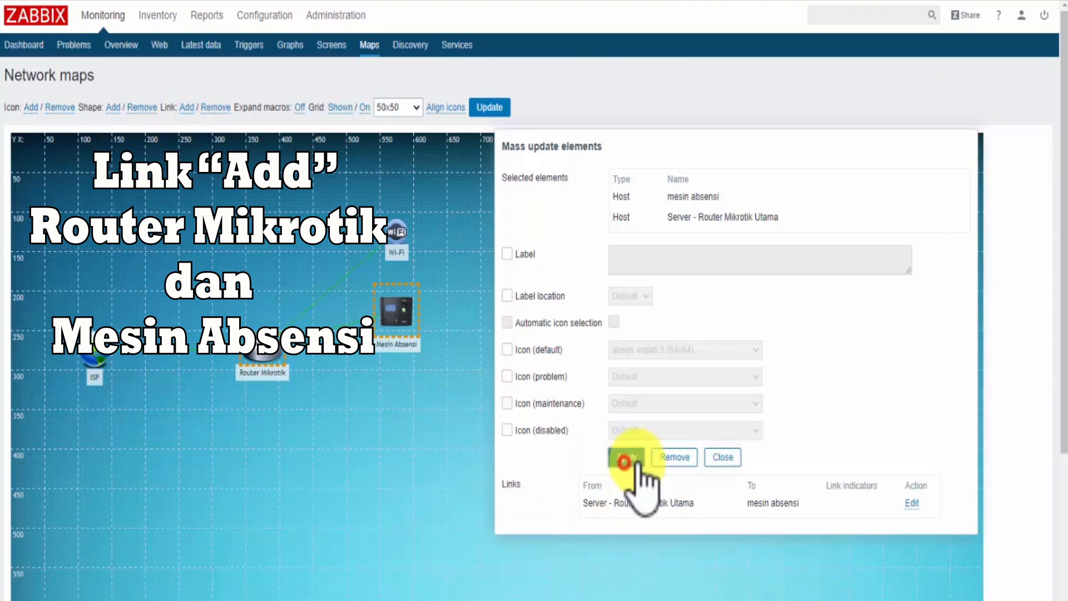
left_click(731, 462)
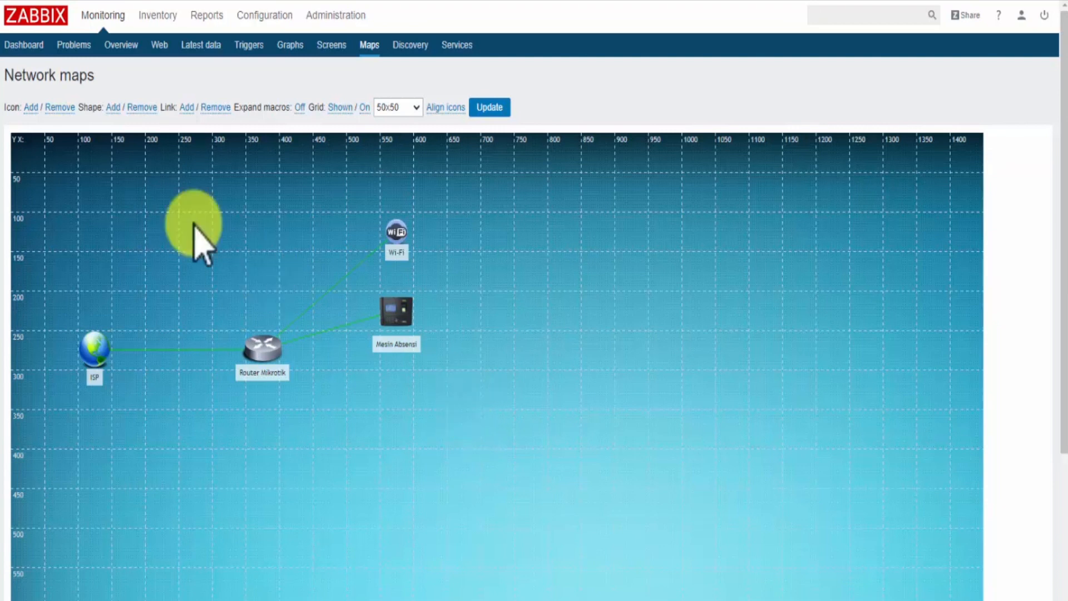
- Place a fifth new icon at about X 439, Y 277 and set its element type to Host
left_click(31, 107)
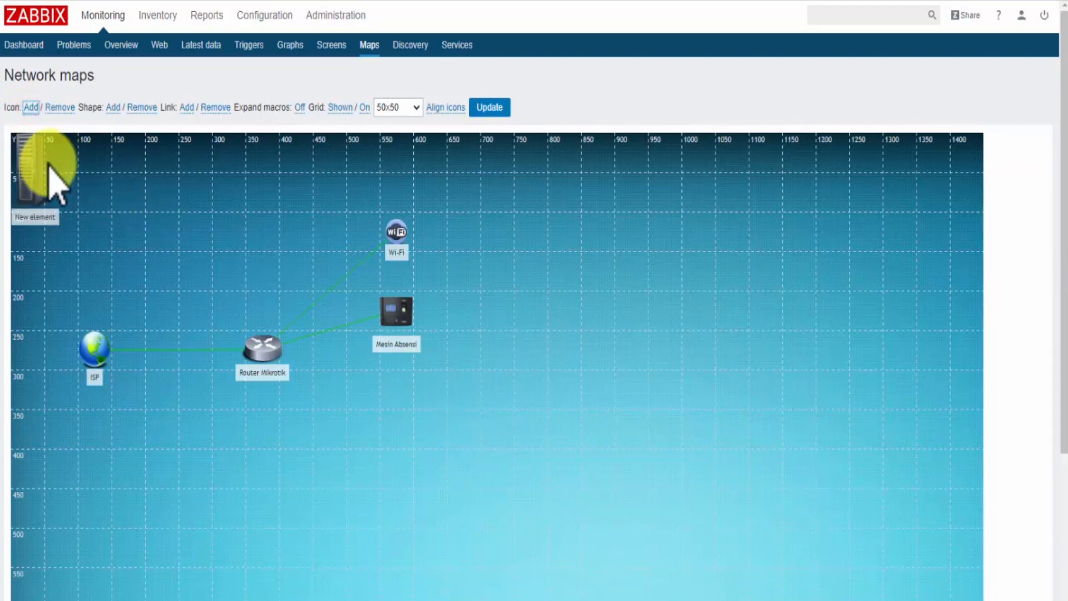
left_click_drag(49, 167, 320, 409)
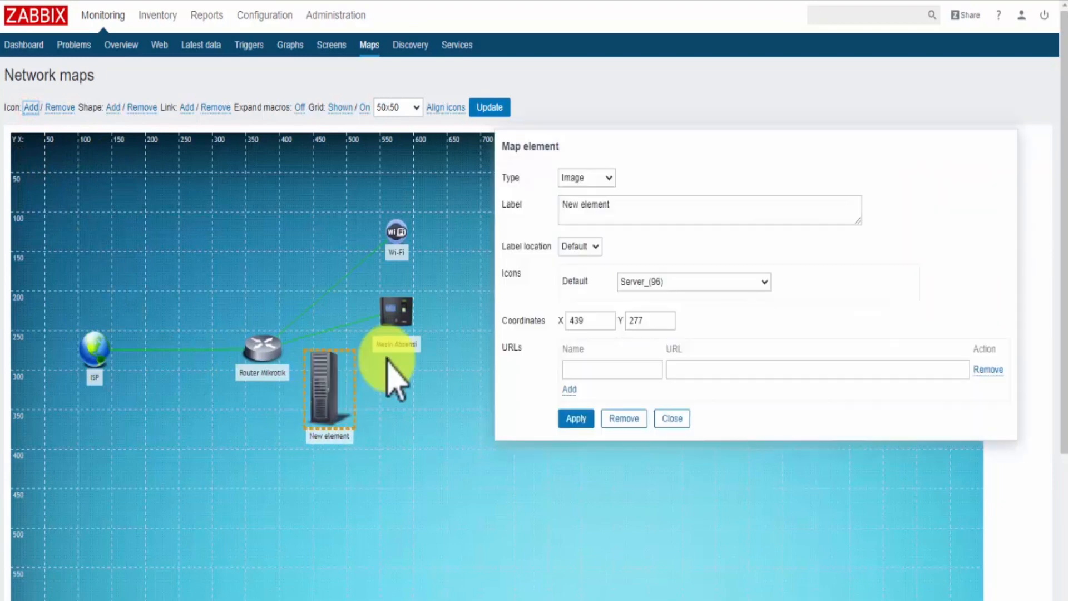
left_click_drag(613, 148, 552, 264)
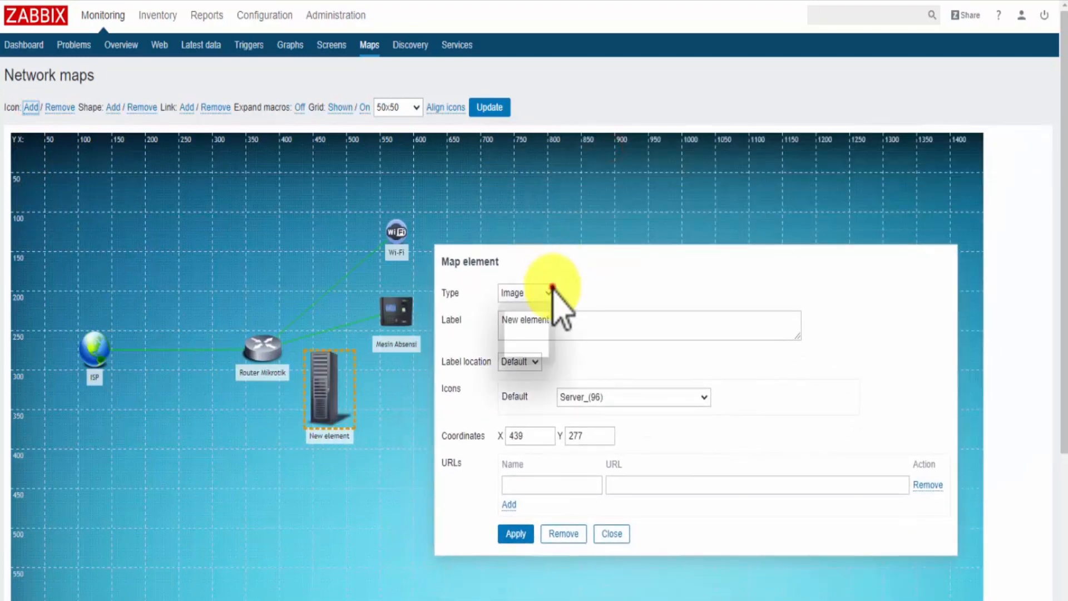
left_click(553, 290)
left_click(537, 306)
- Set the new element's label to Printer Server and its host to PS
left_click_drag(602, 323, 504, 347)
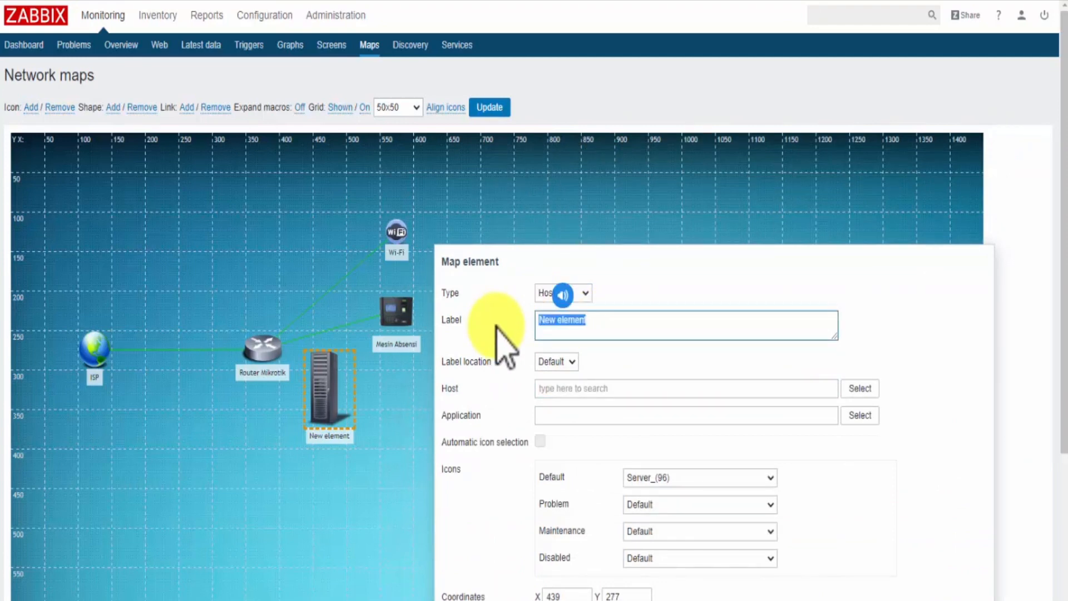
type("Printer Server")
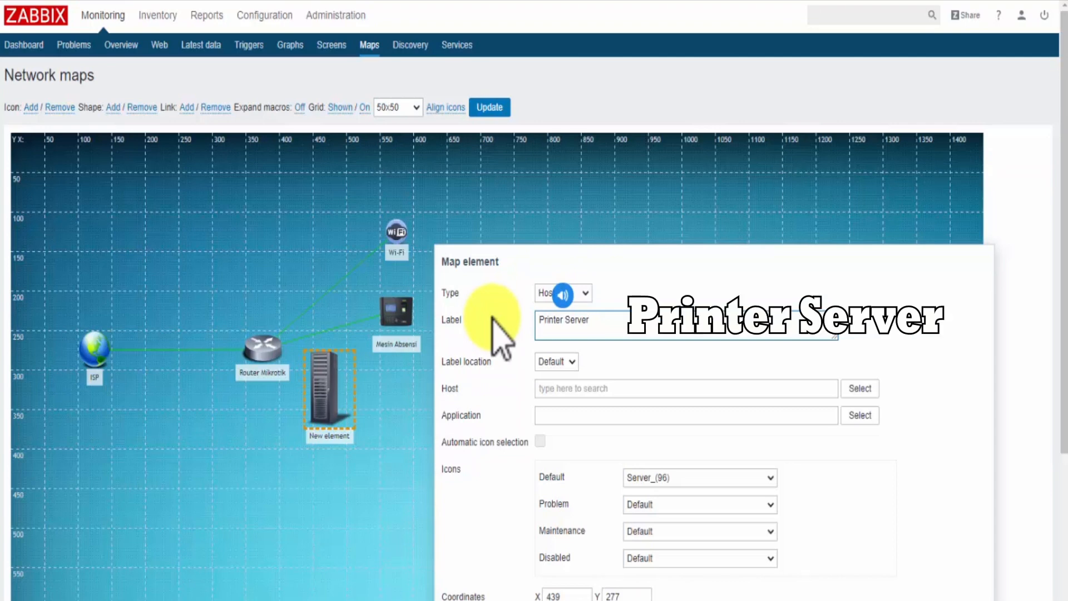
left_click(632, 390)
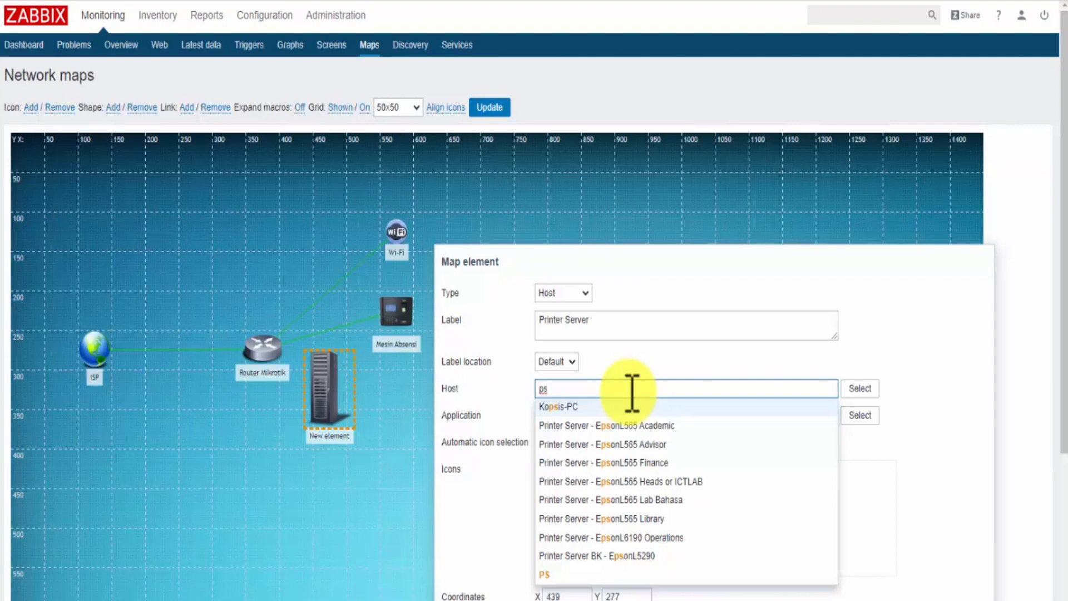
left_click(548, 574)
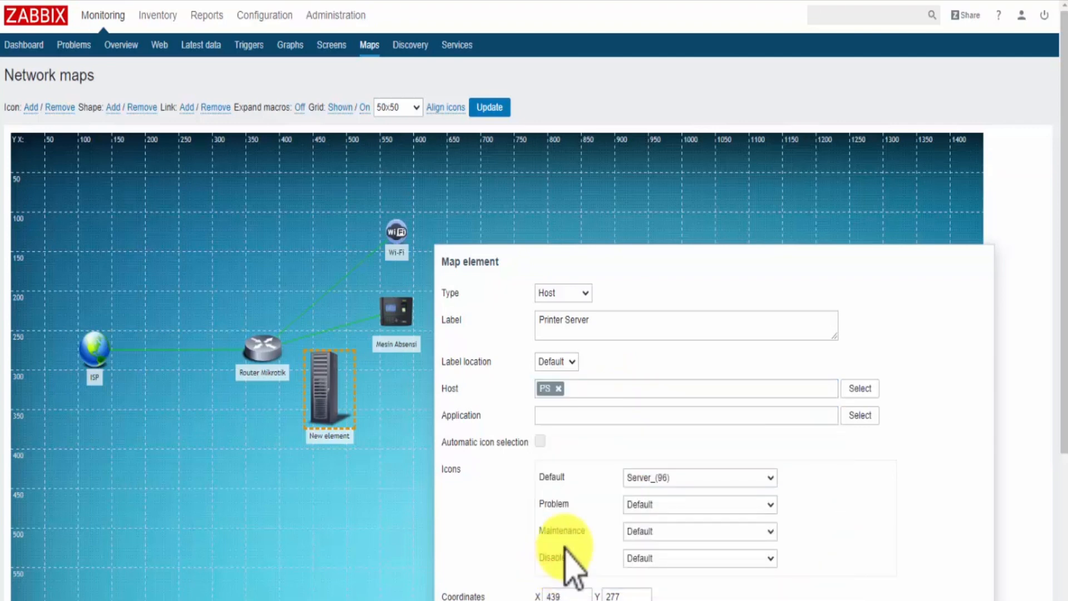
- Choose PS EPSON L565 50x50 as the Printer Server element's default icon and apply the element settings
left_click_drag(588, 261, 579, 154)
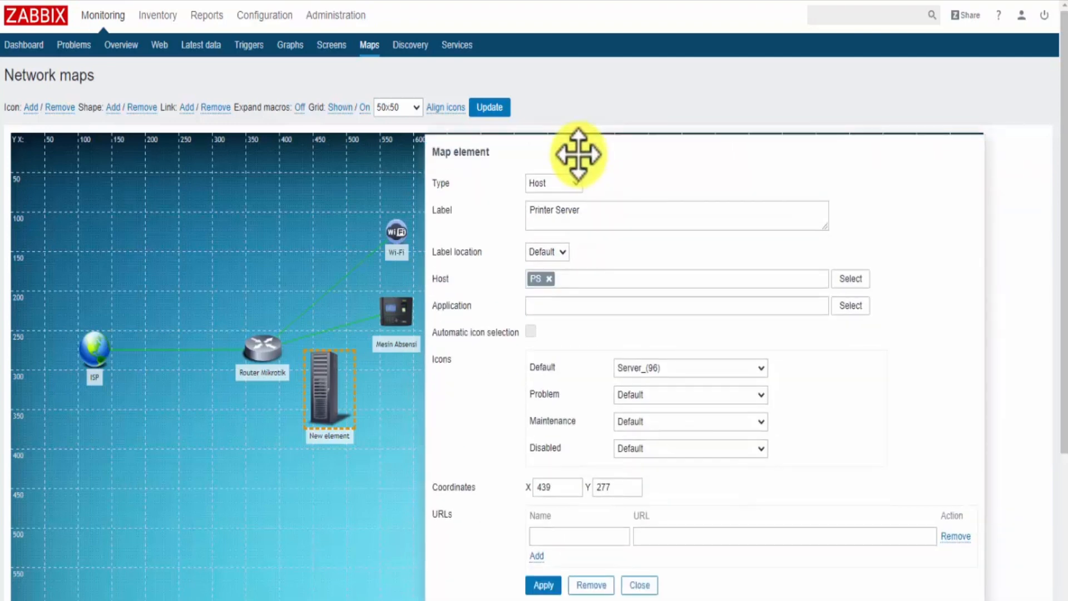
left_click(646, 367)
type("ps")
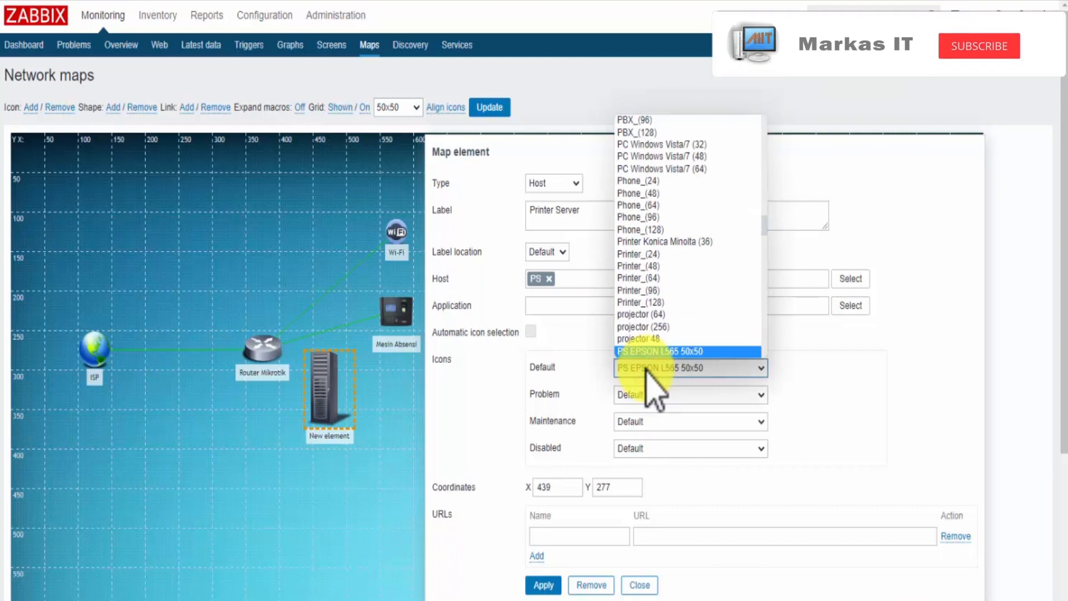
left_click(719, 352)
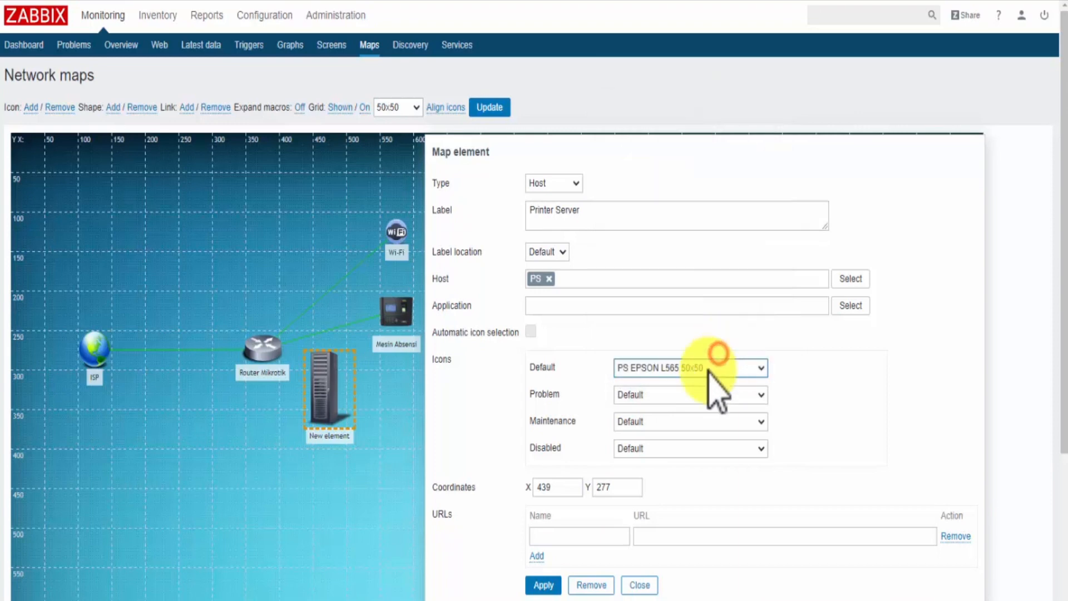
left_click(548, 582)
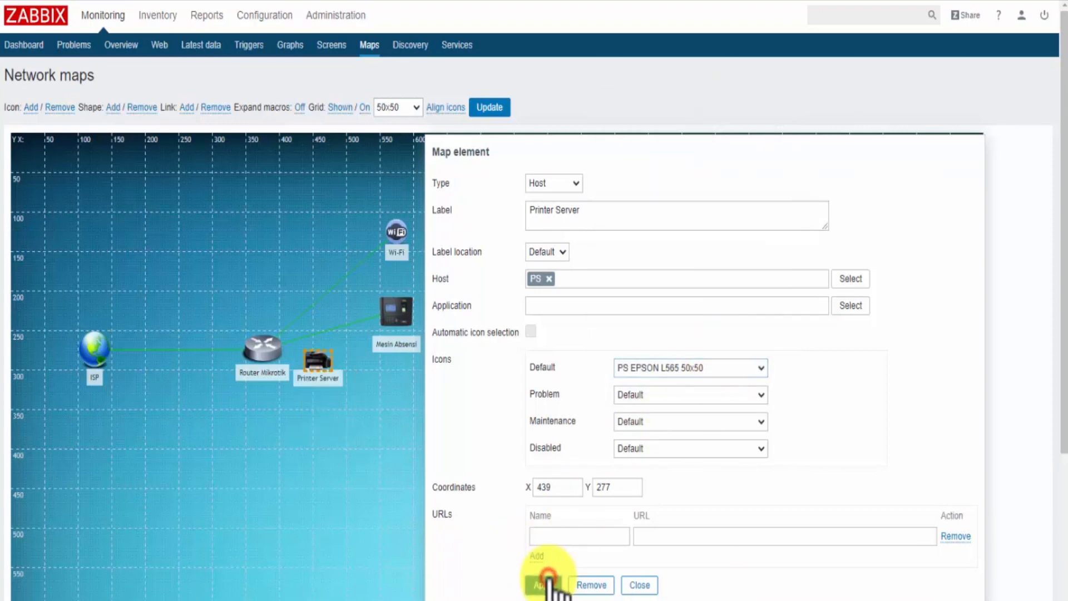
left_click(638, 585)
- Move the Printer Server element to about X 556, Y 313, below Mesin Absensi, and link it to Router Mikrotik
left_click_drag(336, 377, 400, 385)
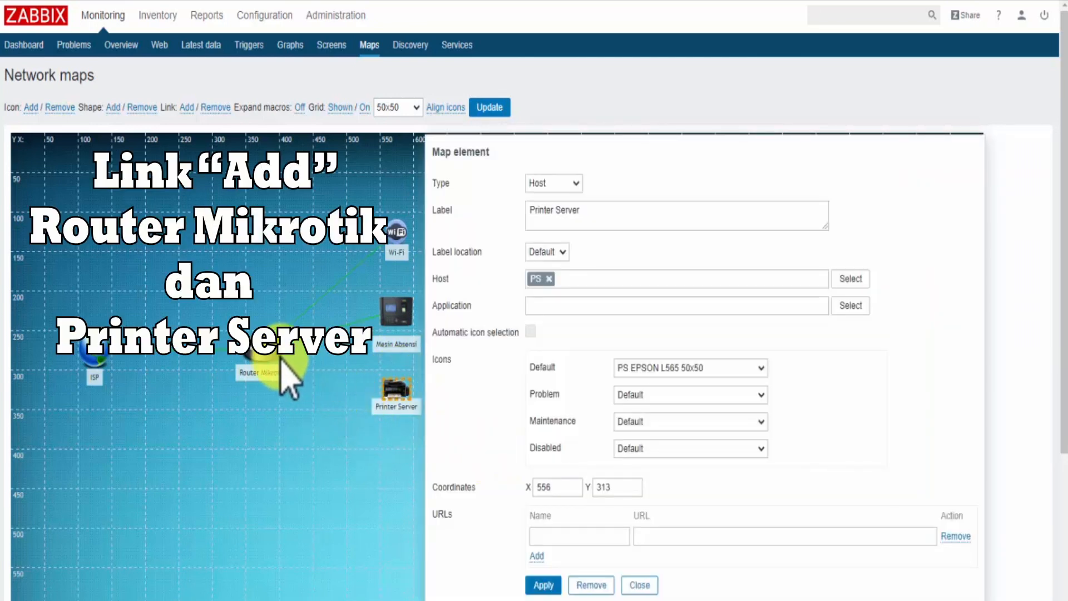
left_click(277, 357, "ctrl")
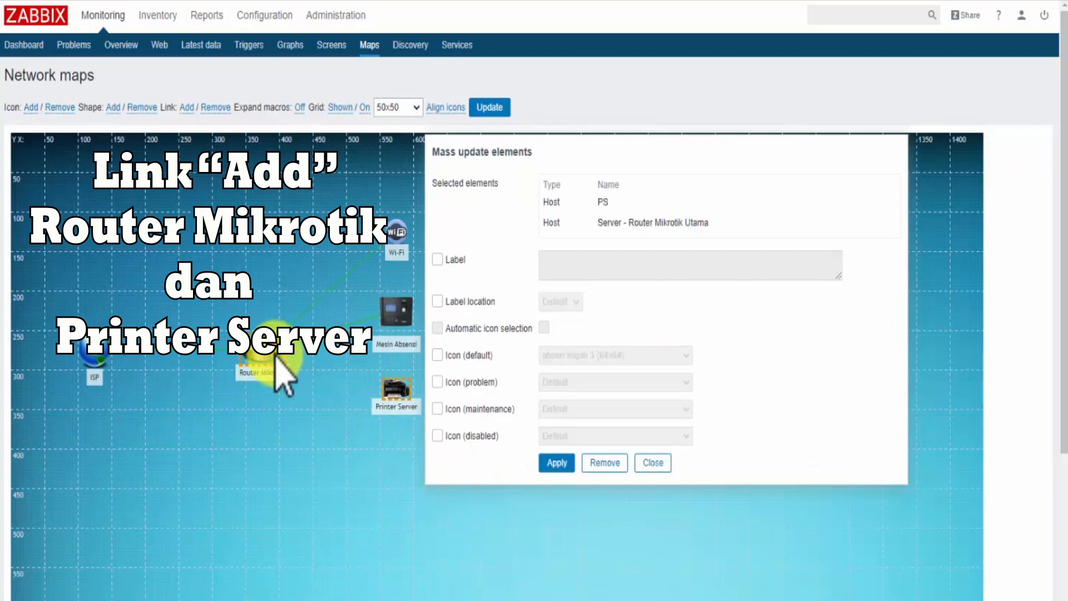
left_click(187, 107)
left_click(554, 463)
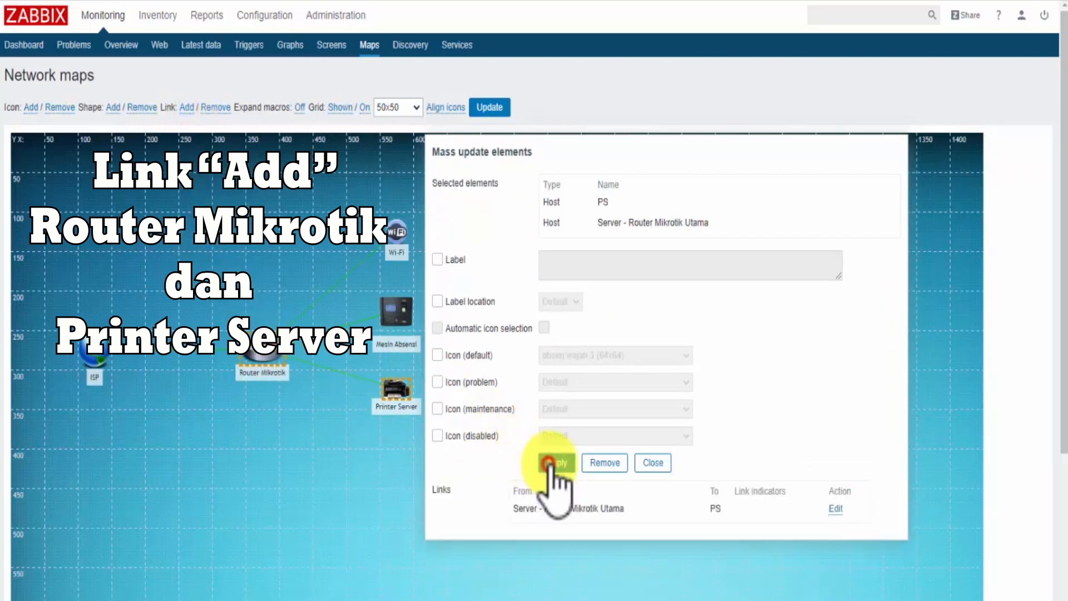
left_click(660, 463)
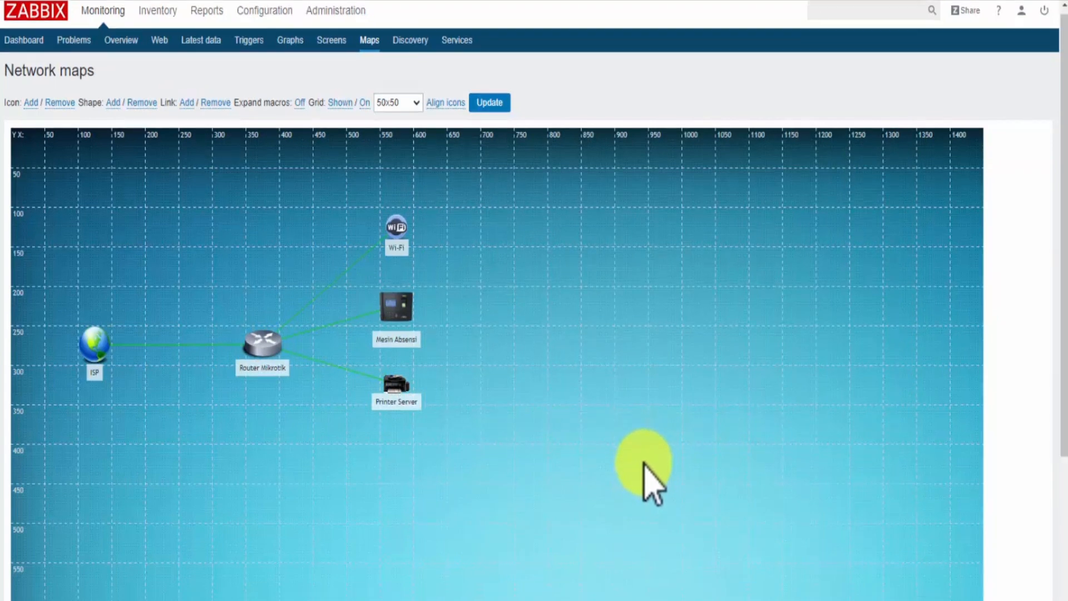
- Rearrange the elements around Router Mikrotik: Wi-Fi directly above it, Mesin Absensi diagonally up to its right, and Printer Server level to its right
scroll(645, 473, "down", 3)
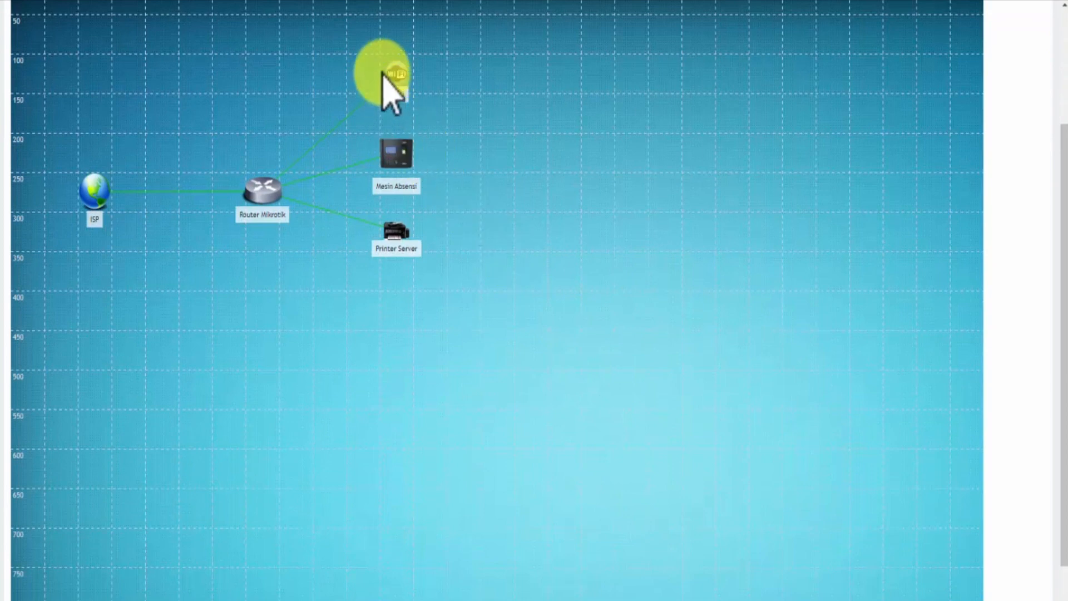
left_click_drag(395, 72, 262, 34)
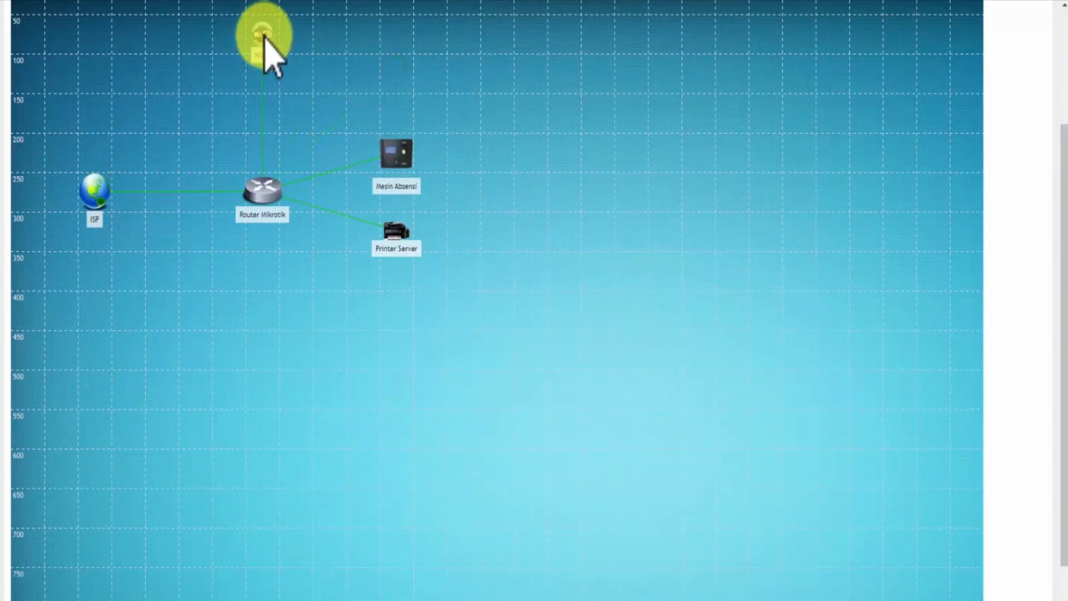
left_click_drag(393, 144, 329, 111)
left_click_drag(396, 231, 377, 190)
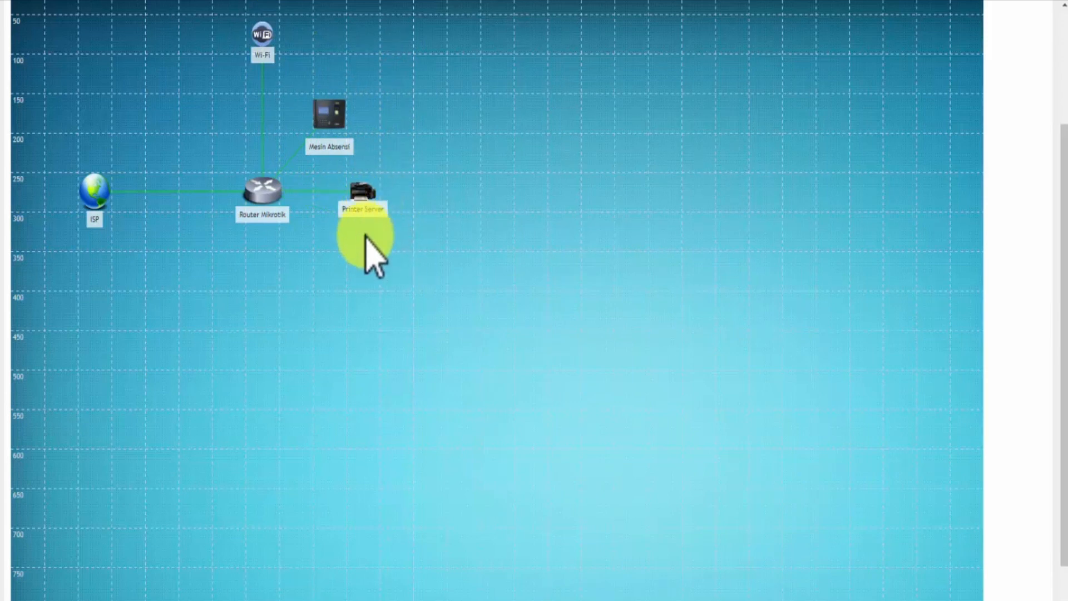
- Place a sixth new icon below Printer Server at about X 489, Y 327 and set its element type to Host
scroll(365, 262, "up", 3)
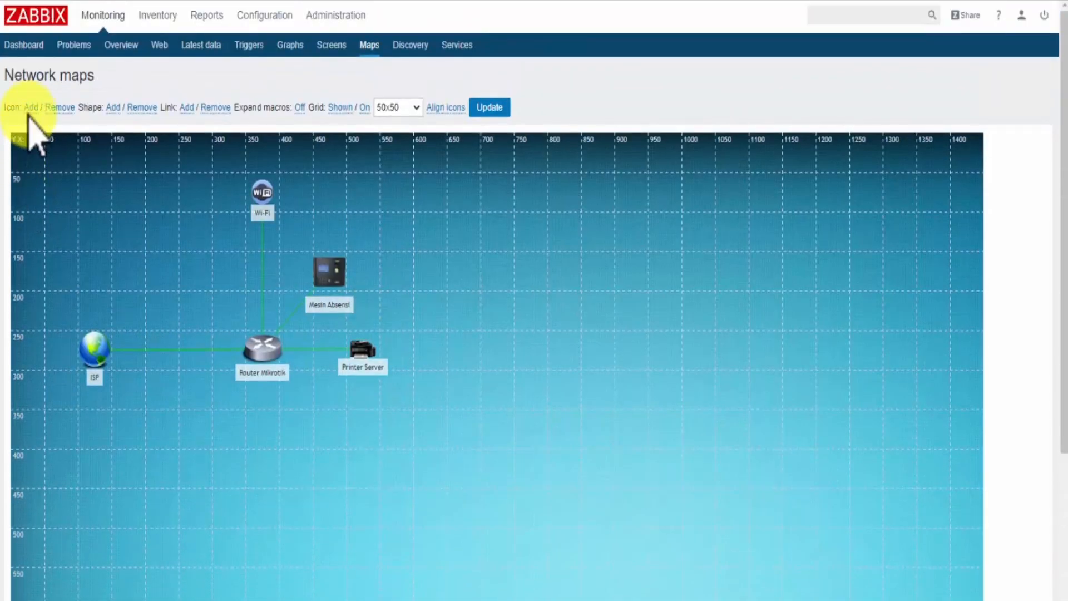
left_click(28, 110)
left_click_drag(26, 167, 358, 451)
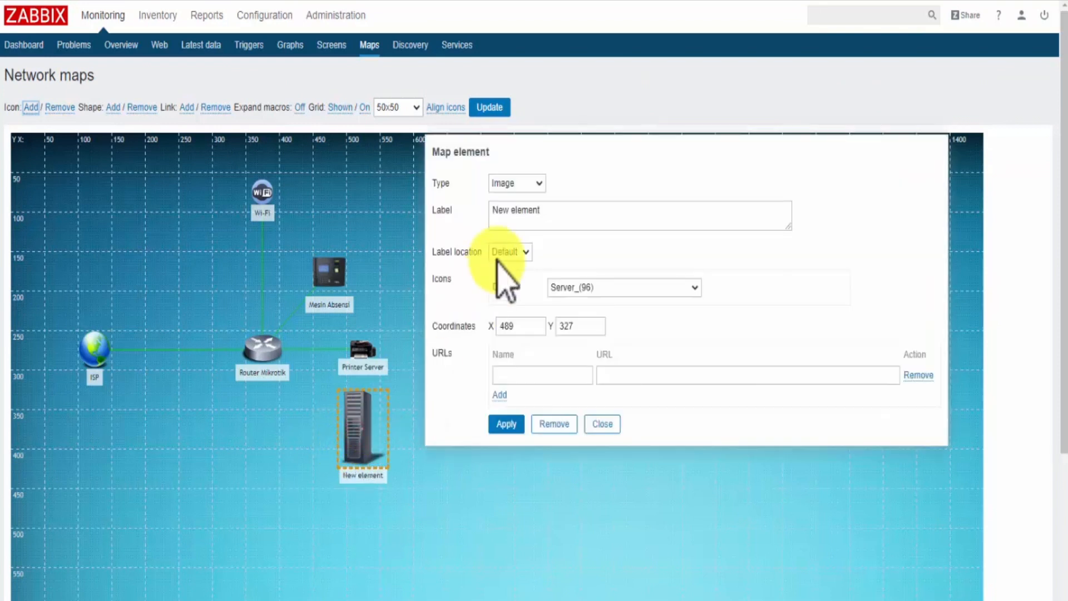
left_click(532, 184)
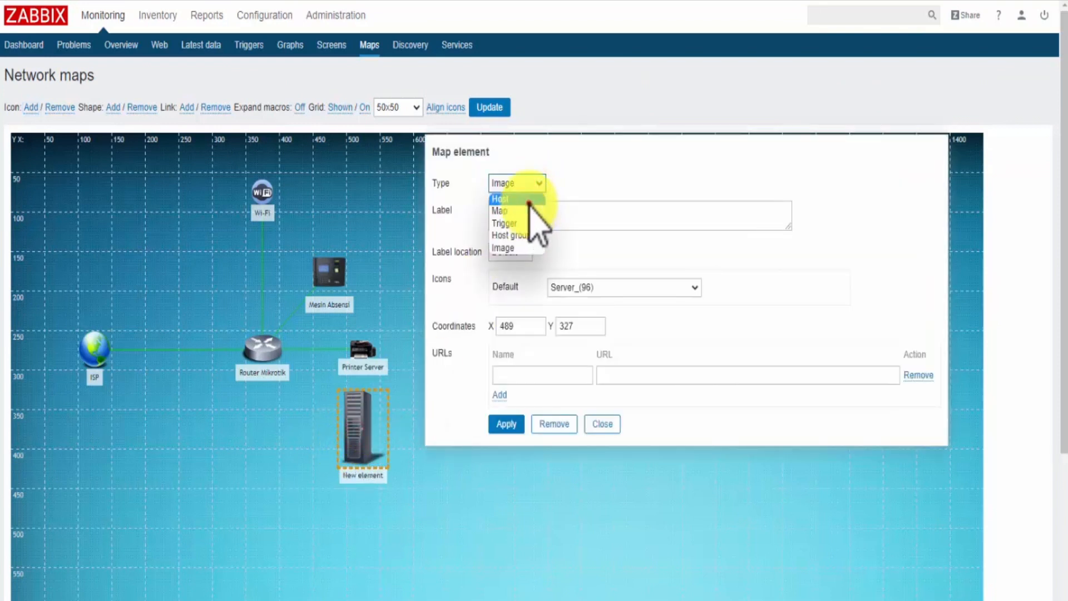
left_click(528, 200)
- Set the new element's label to CCTV and its host to cctv
triple_click(594, 213)
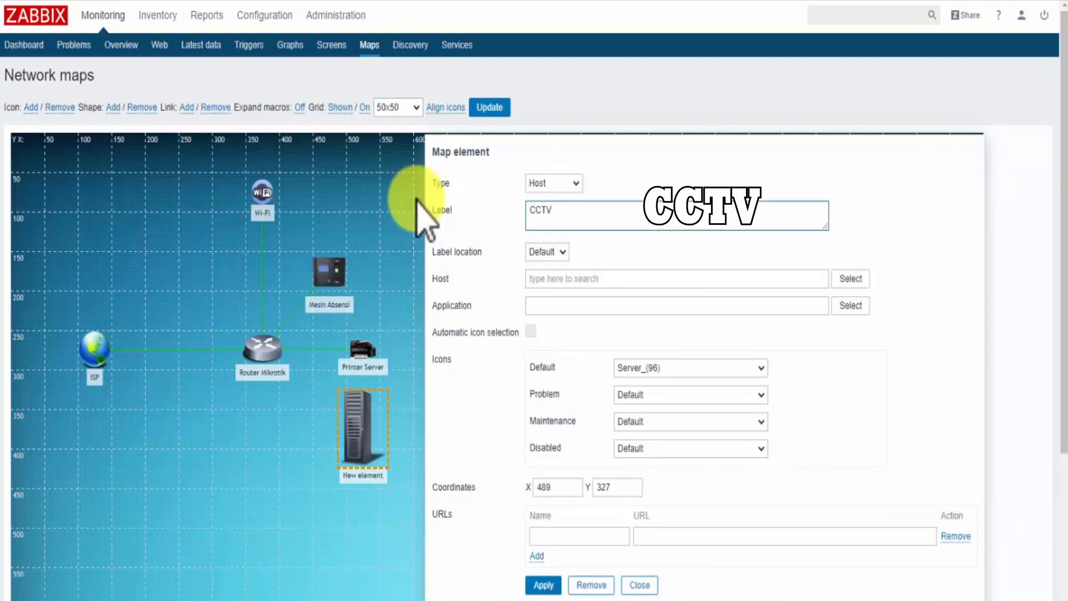
left_click(664, 277)
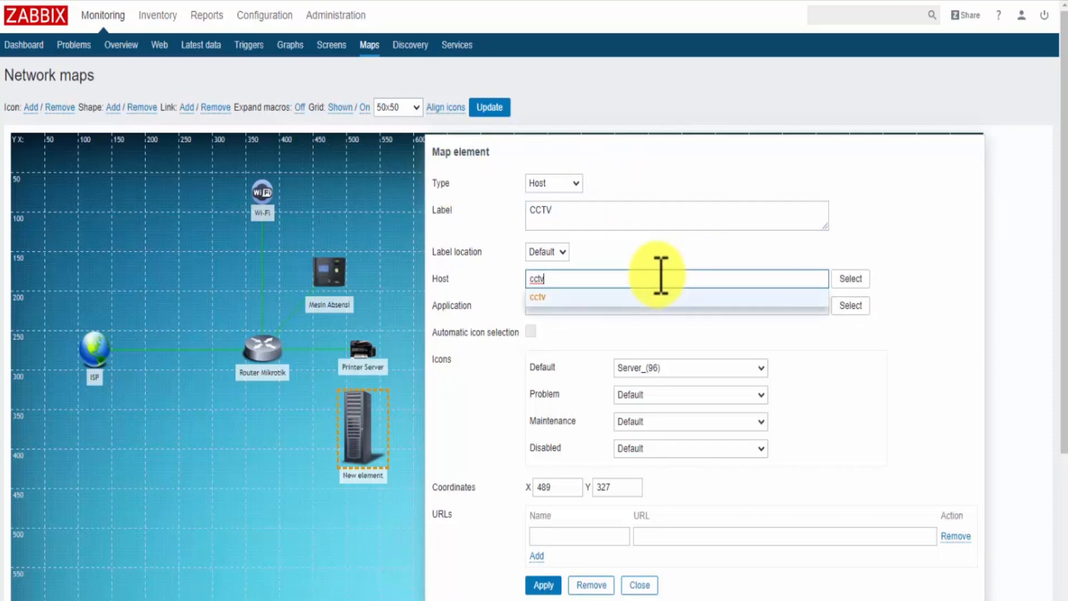
left_click(662, 298)
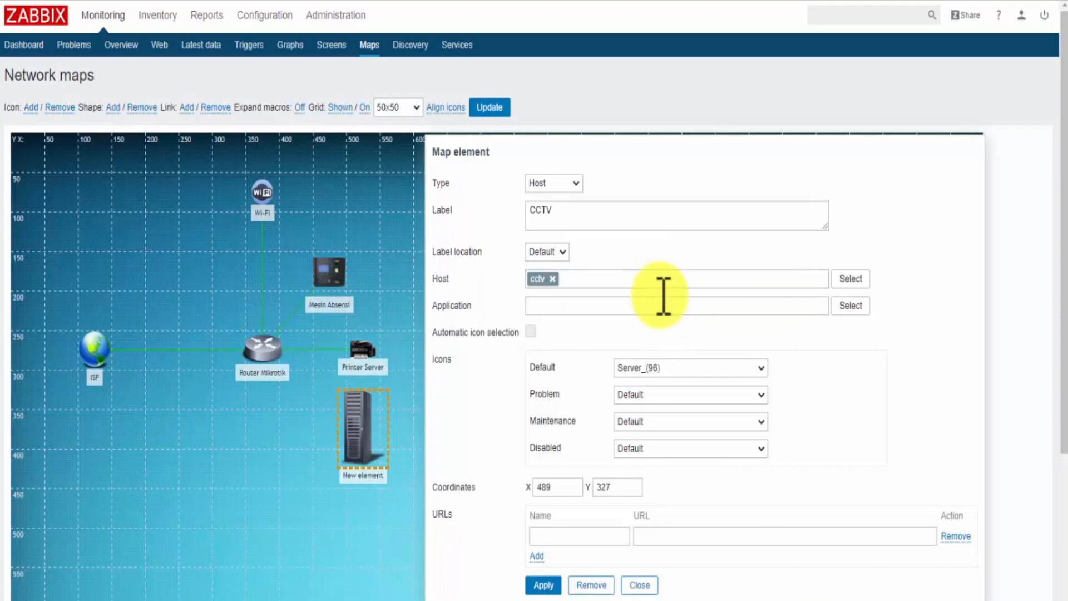
- Choose cctv 2 (35x35) as the CCTV element's default icon and apply the element settings
left_click(669, 370)
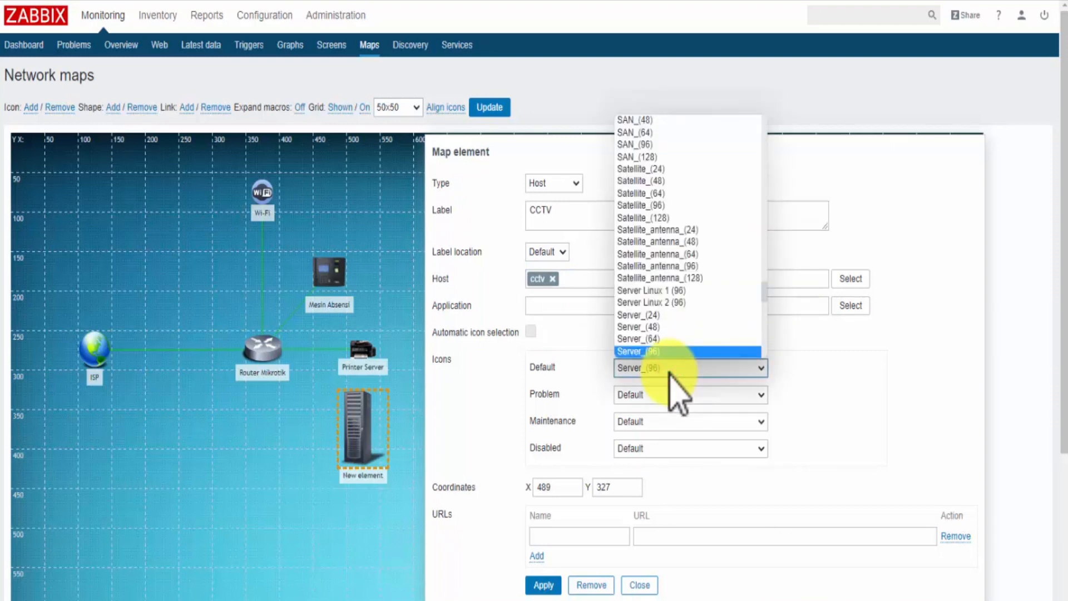
key("c")
key("c")
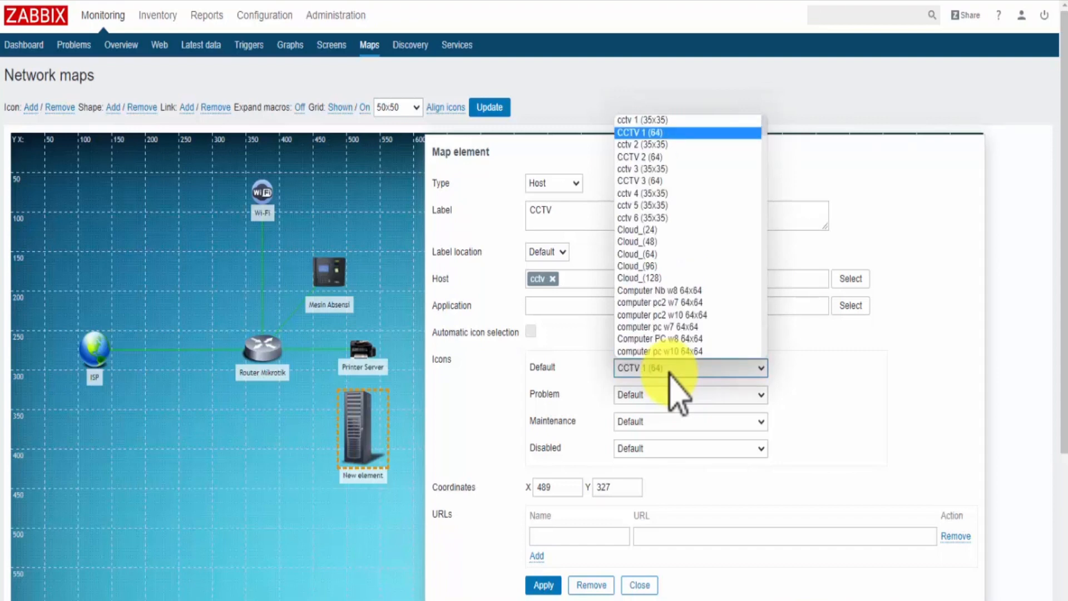
left_click(690, 145)
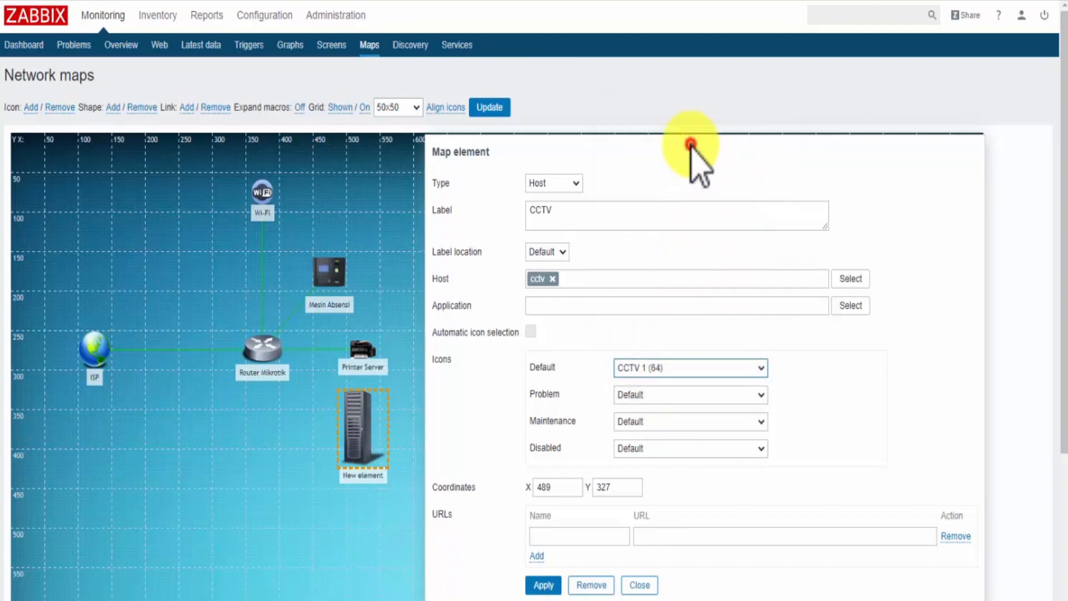
left_click(553, 583)
left_click(638, 584)
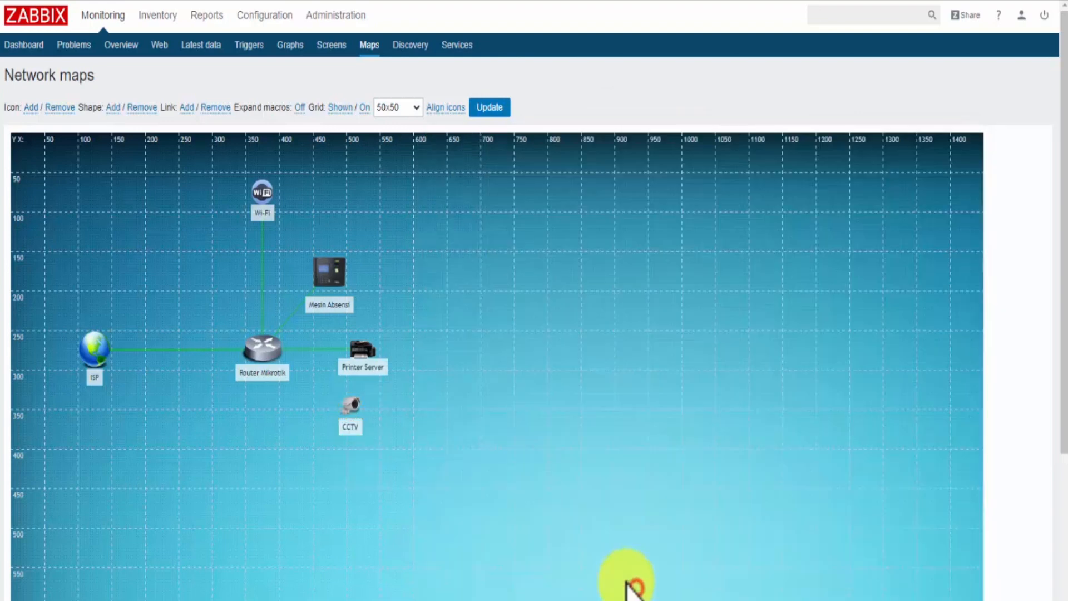
- Move the CCTV element to about X 507, Y 357, below Printer Server, and link it to Router Mikrotik
mouse_move(351, 411)
left_mouse_down()
mouse_move(367, 407)
mouse_move(367, 420)
left_mouse_up()
left_click(367, 426)
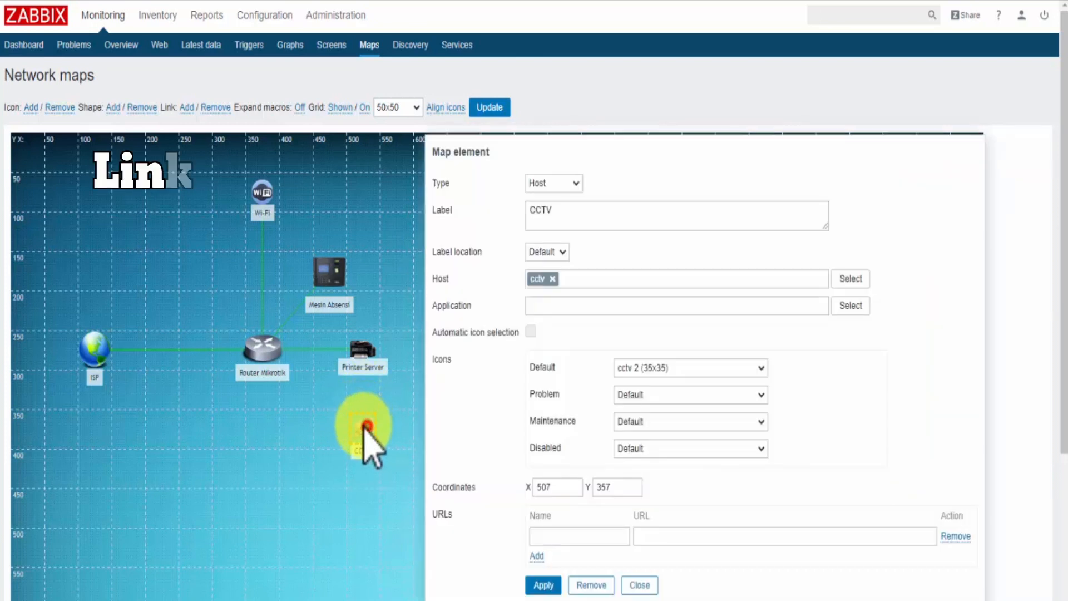
left_click(264, 352, "ctrl")
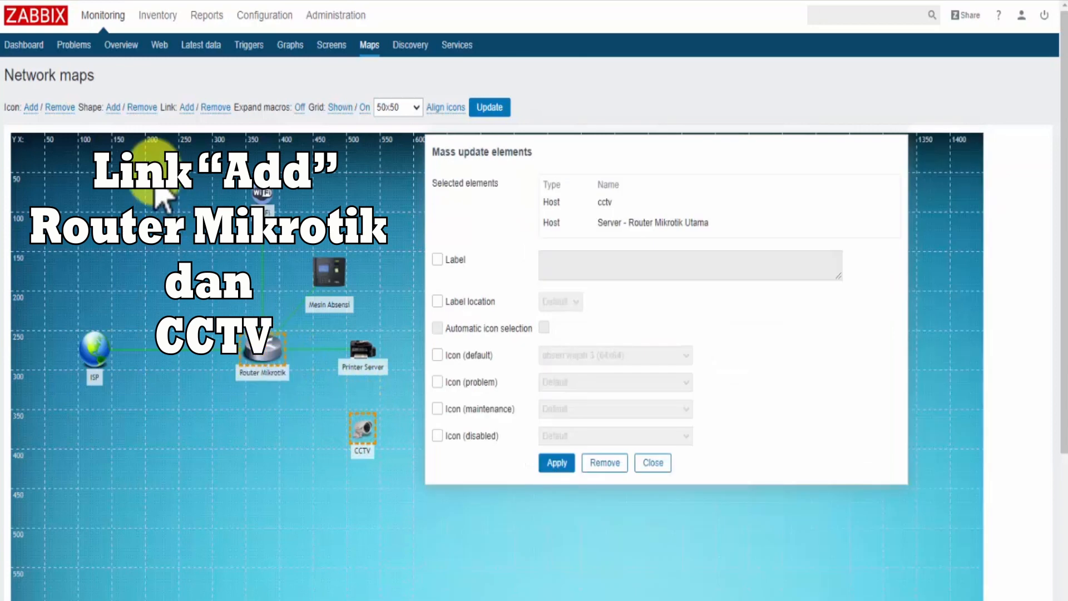
left_click(186, 108)
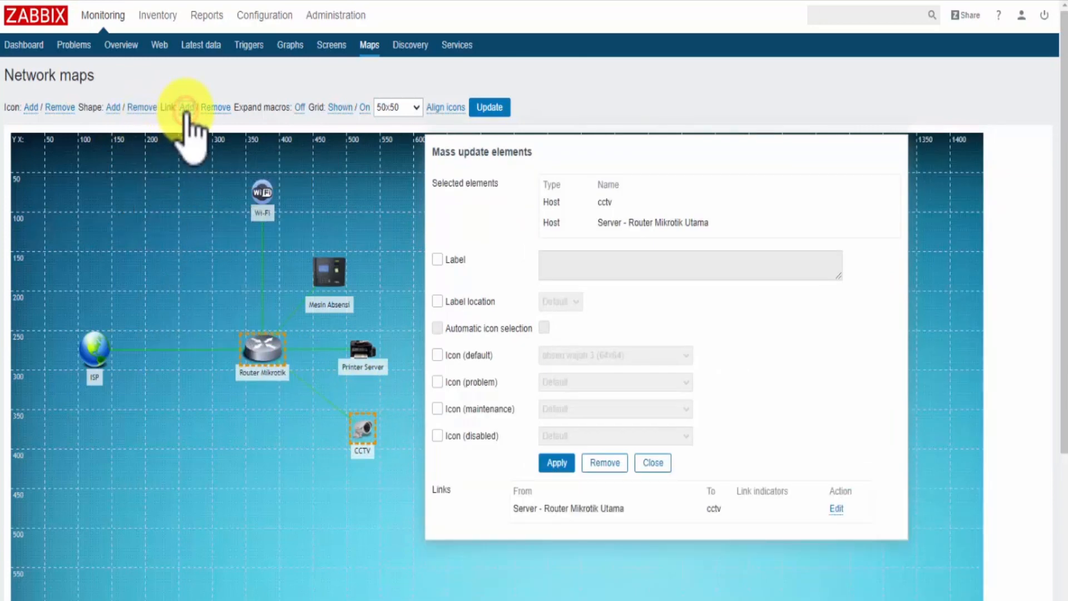
left_click(565, 463)
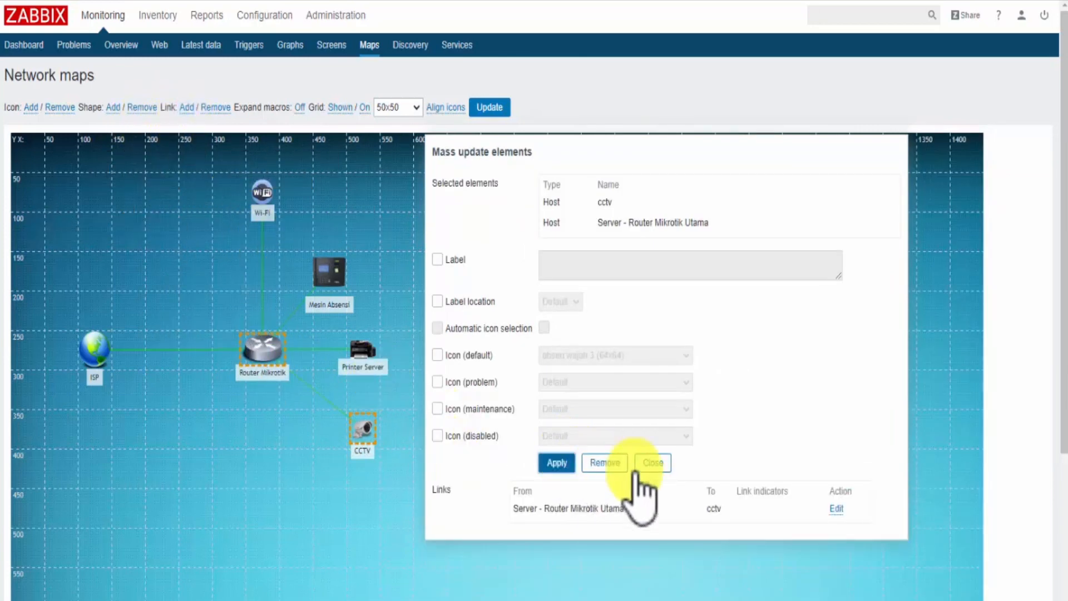
left_click(662, 463)
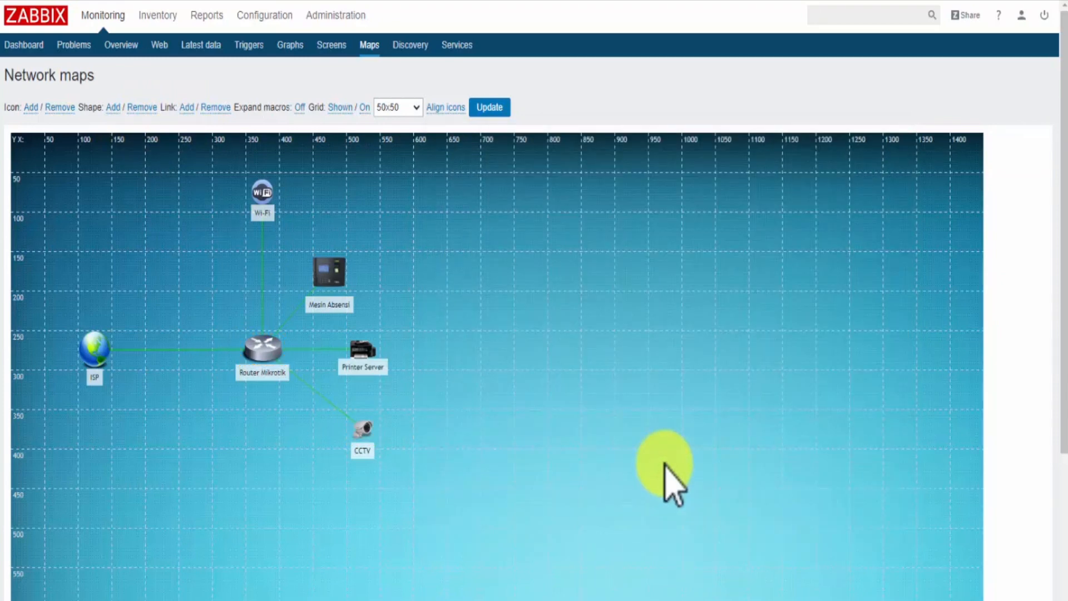
- Place a seventh new icon below CCTV at about X 439, Y 427 and set its element type to Host
scroll(666, 465, "down", 2)
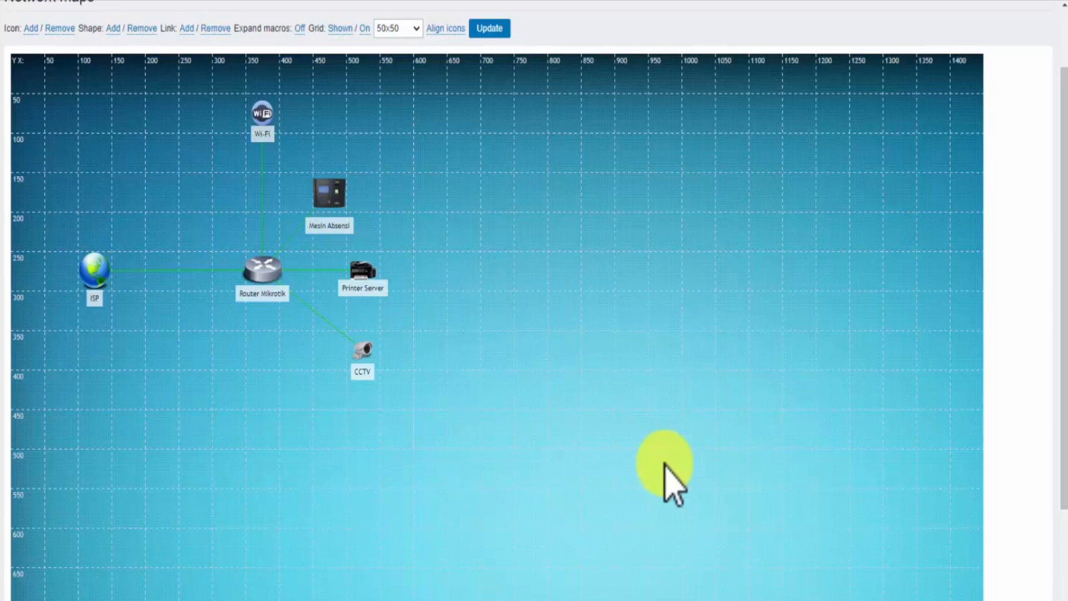
scroll(665, 464, "up", 2)
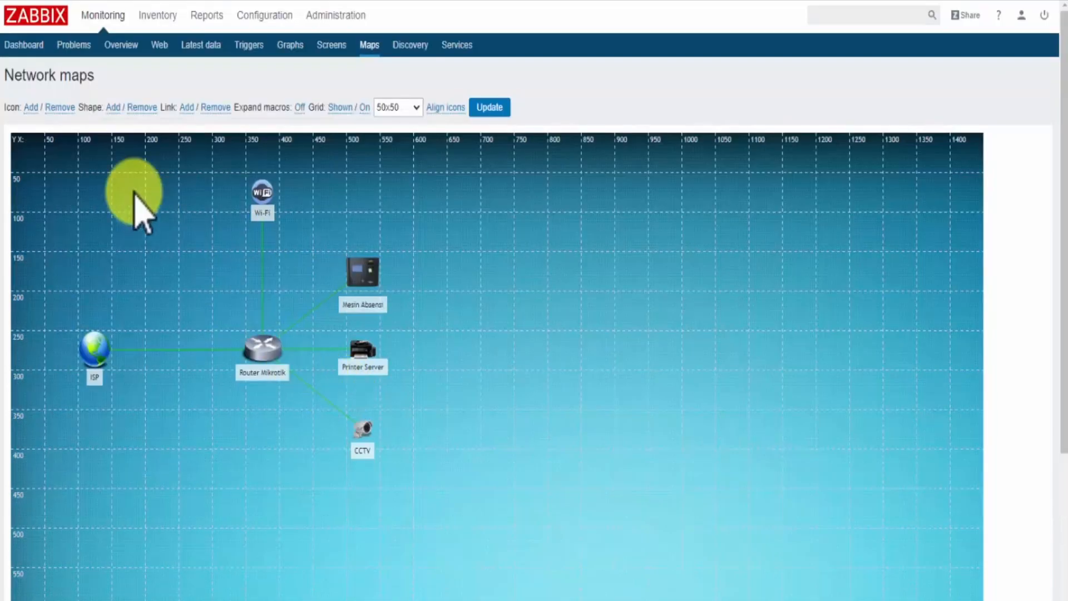
left_click(31, 108)
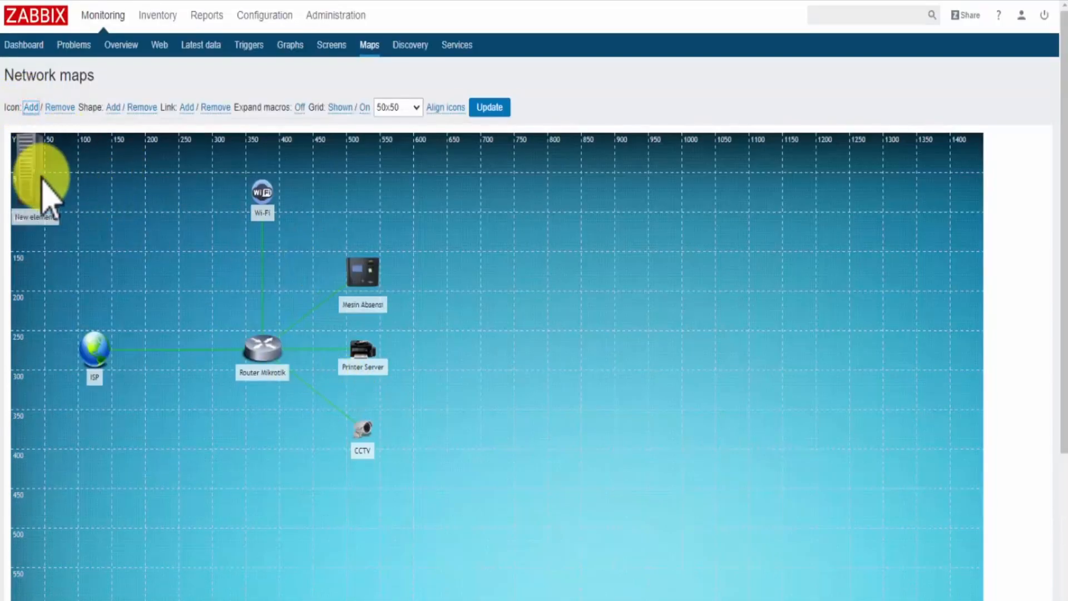
left_click_drag(40, 178, 329, 521)
scroll(414, 464, "down", 3)
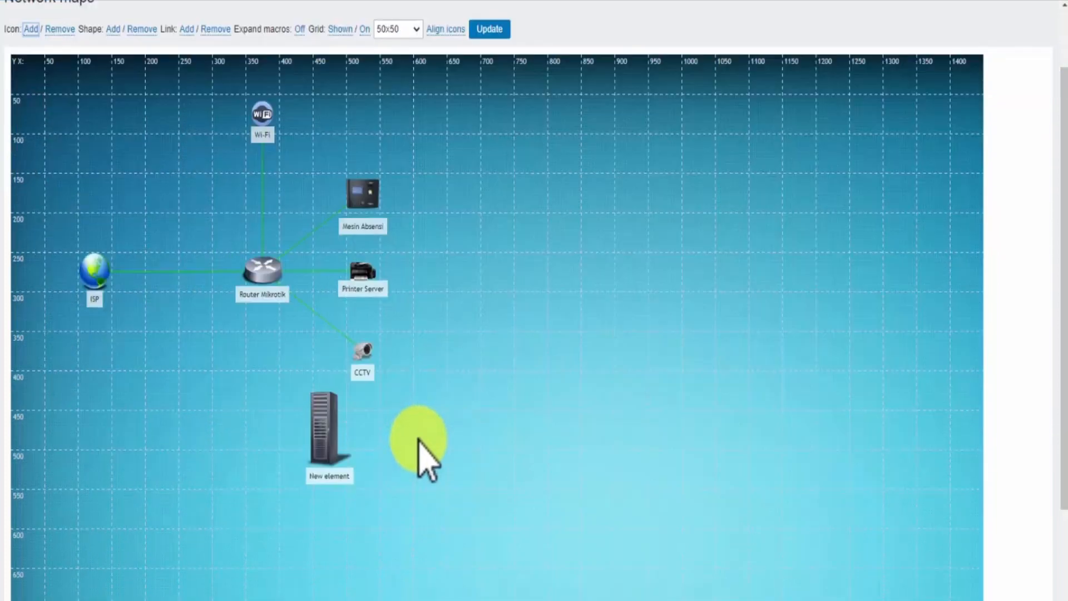
left_click(333, 509)
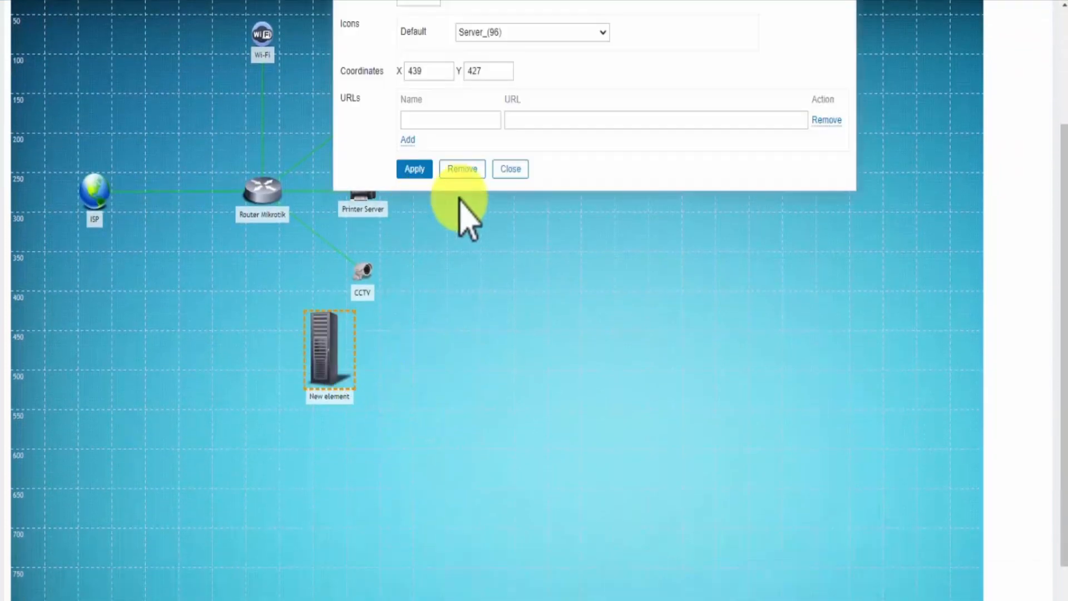
scroll(591, 269, "up", 3)
left_click_drag(542, 52, 614, 275)
left_click(522, 313)
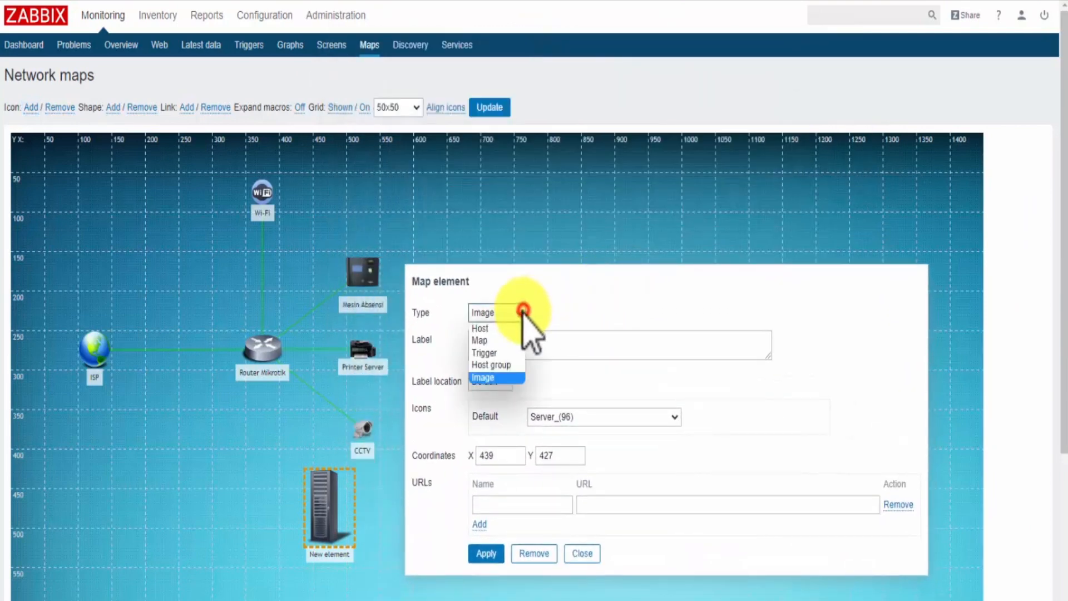
left_click(505, 327)
- Set the new element's label to PC Server 01 and its host to DC-01
left_click_drag(568, 340, 489, 357)
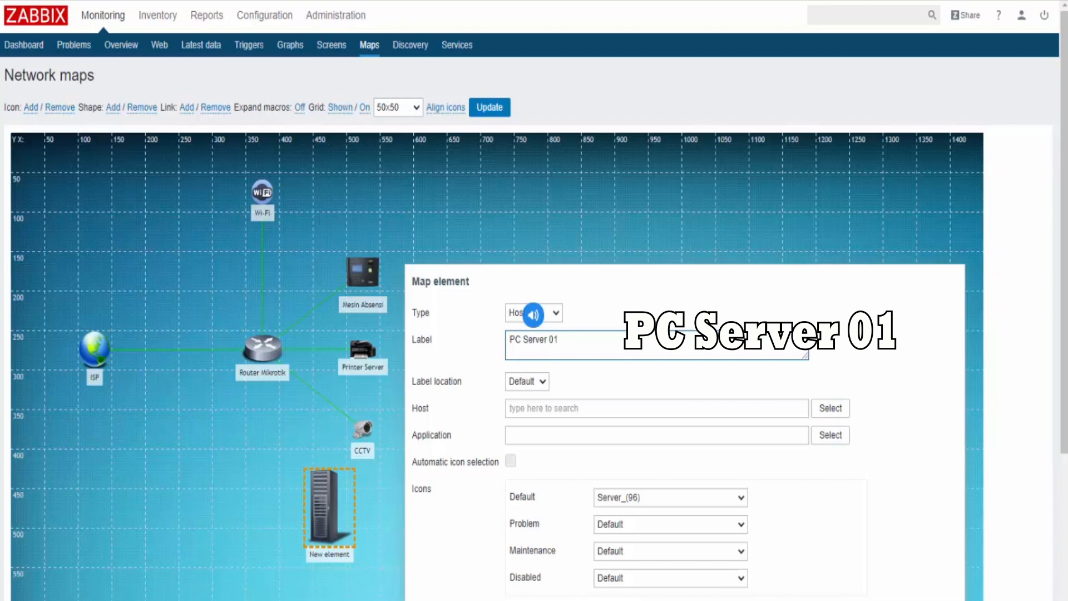
left_click(627, 409)
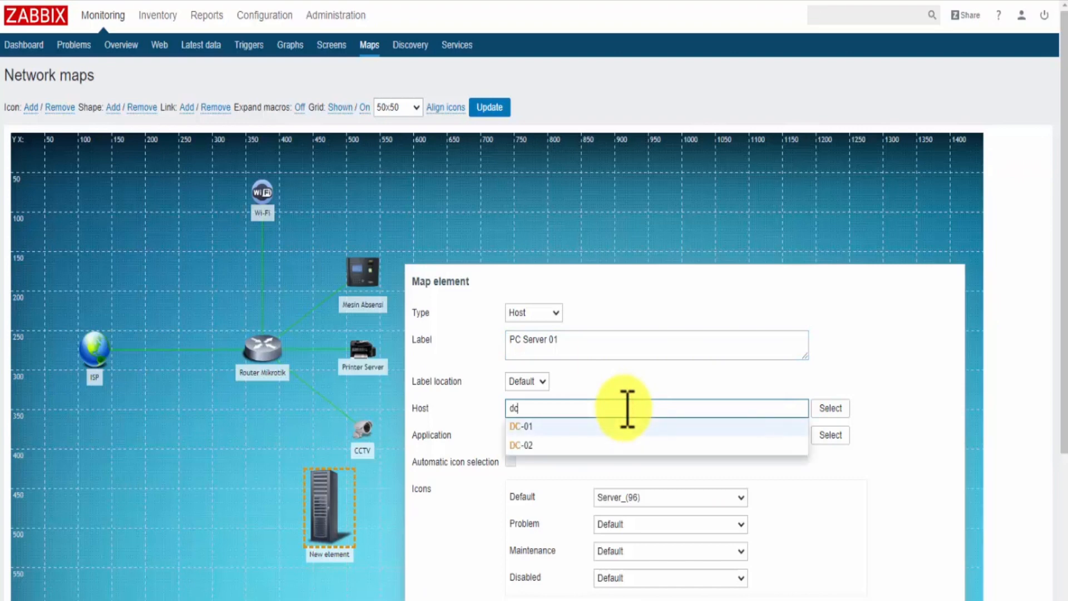
left_click(612, 426)
left_click_drag(617, 271, 610, 149)
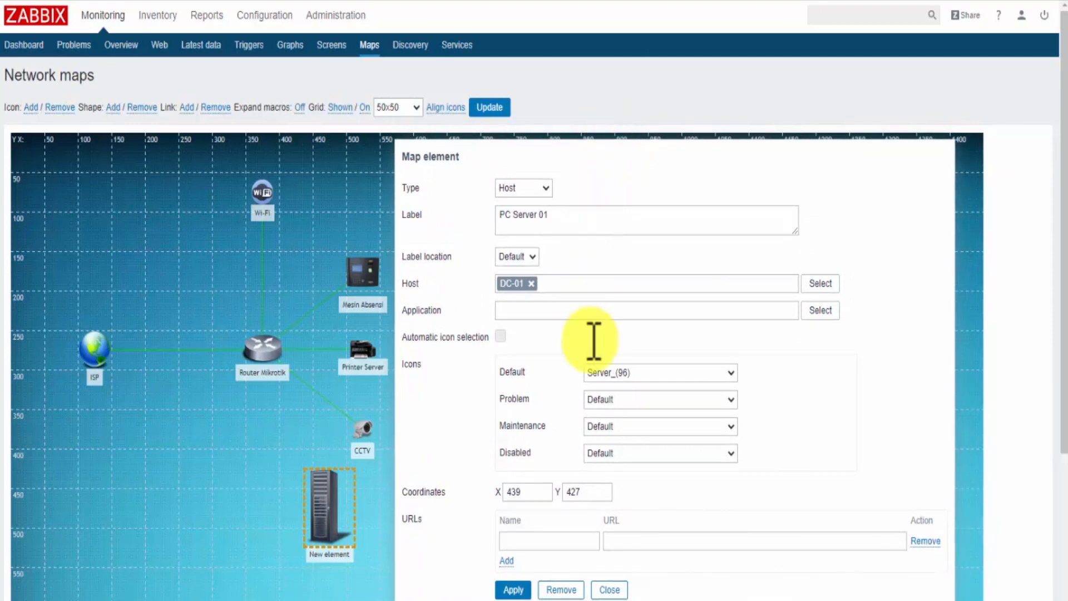
- Choose Data-Center 1 (96) as the PC Server 01 element's default icon, then apply and close the element settings
left_click(635, 373)
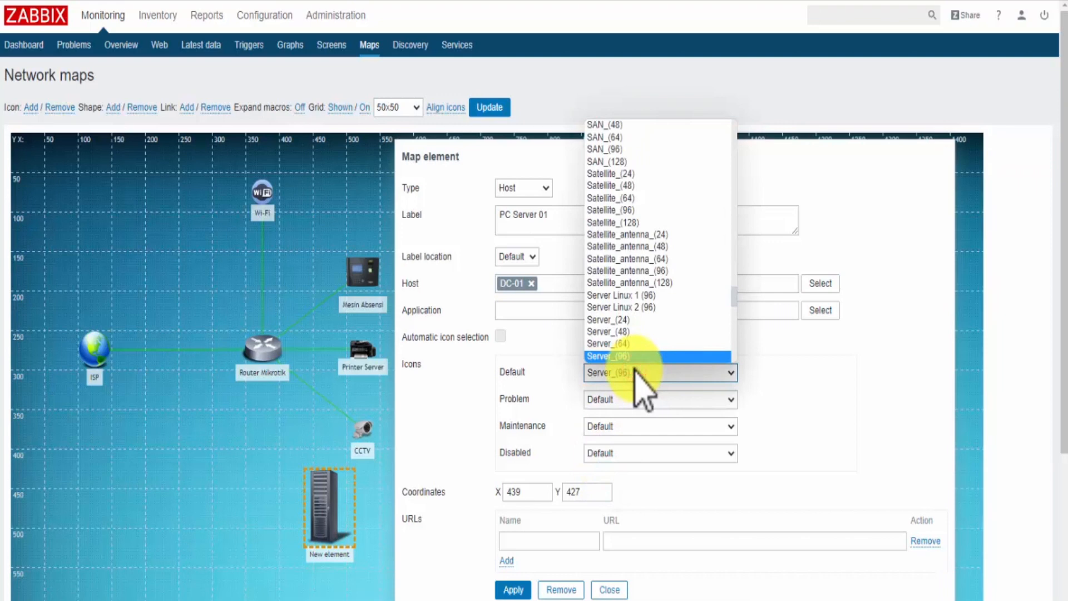
key("d")
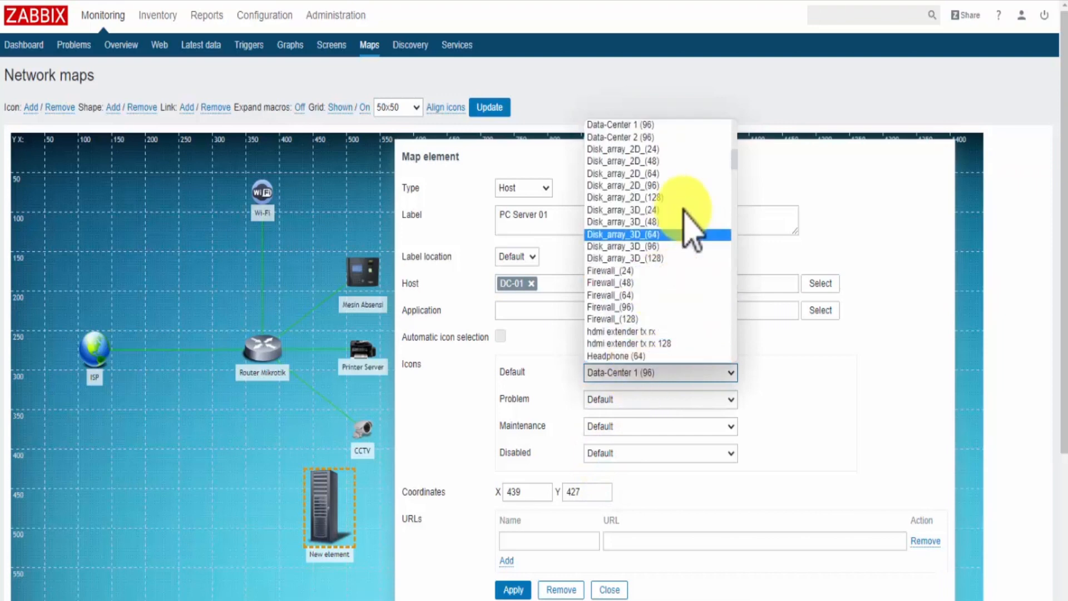
left_click(687, 123)
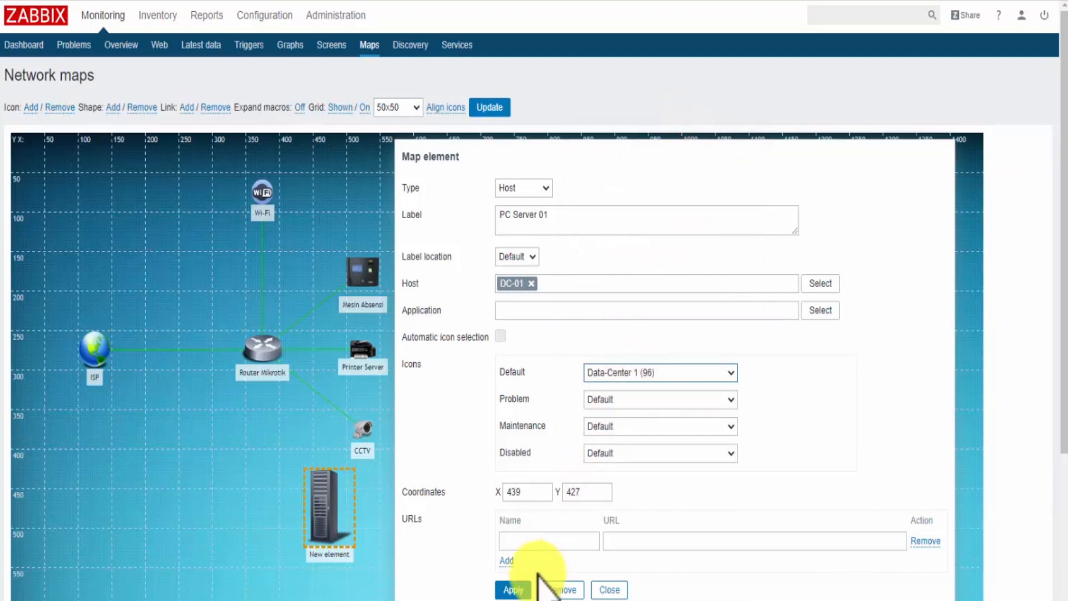
left_click(517, 590)
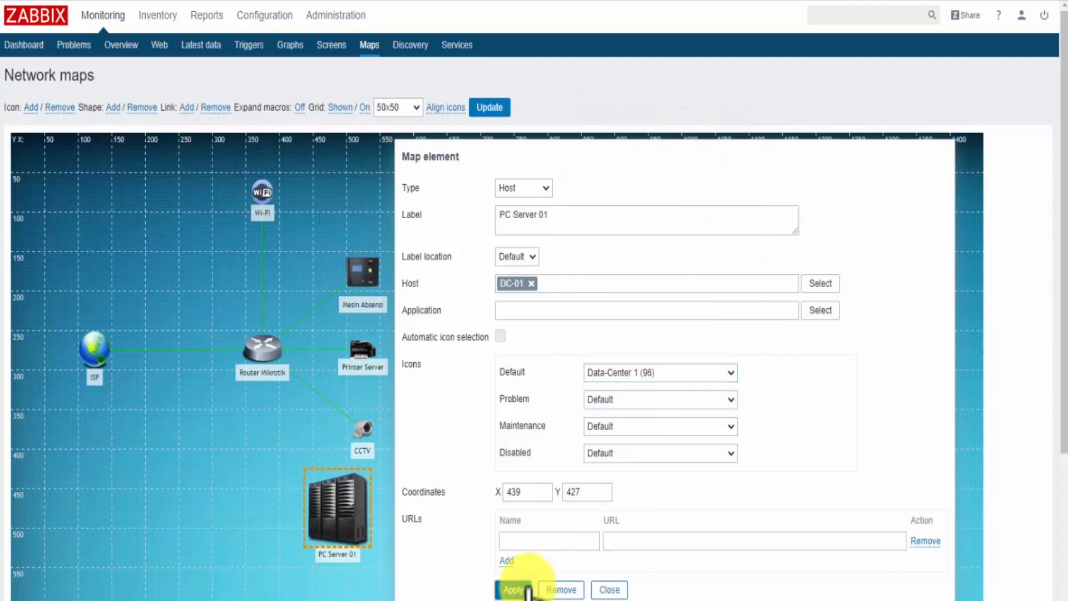
left_click(610, 589)
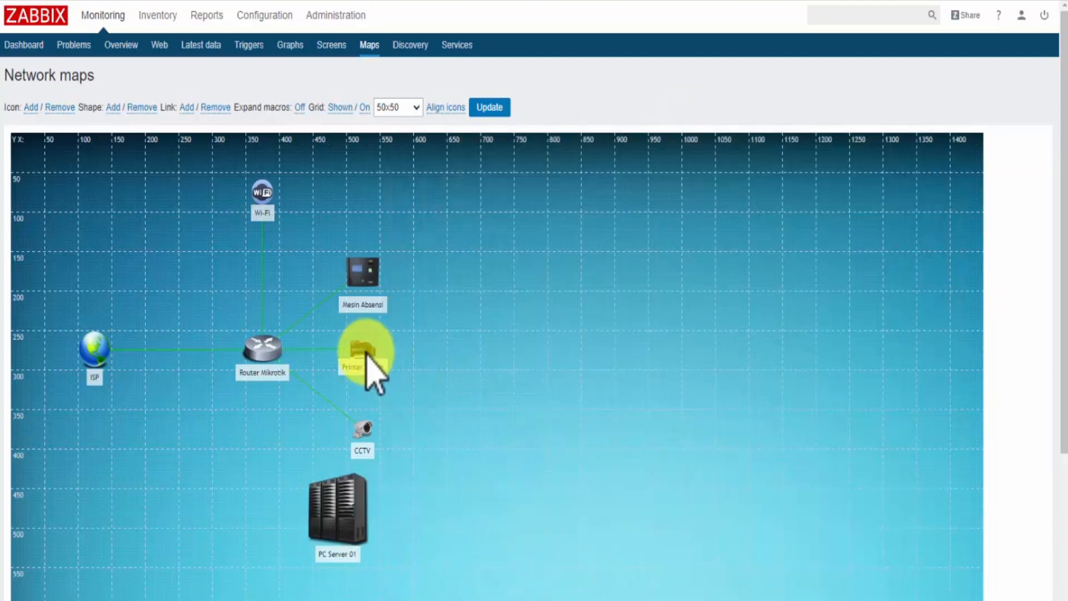
- Move Printer Server, CCTV and Mesin Absensi away from the router into a column between X 700 and X 750
left_click_drag(367, 353, 493, 346)
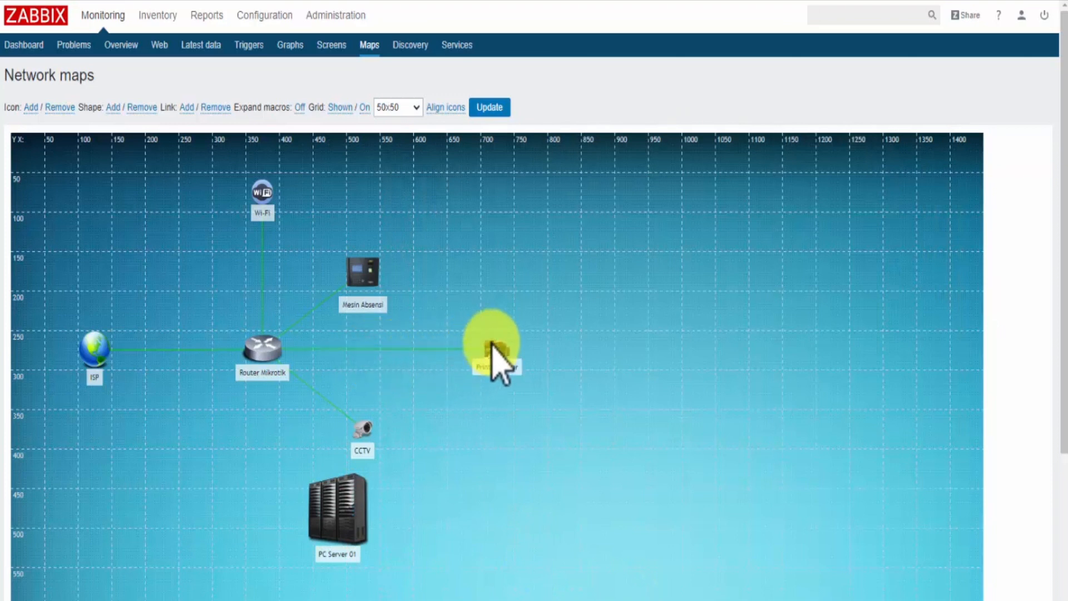
left_click_drag(365, 426, 500, 427)
left_click_drag(374, 272, 501, 274)
- Move PC Server 01 to about X 527, Y 377 and link it to Router Mikrotik
left_click_drag(352, 526, 415, 476)
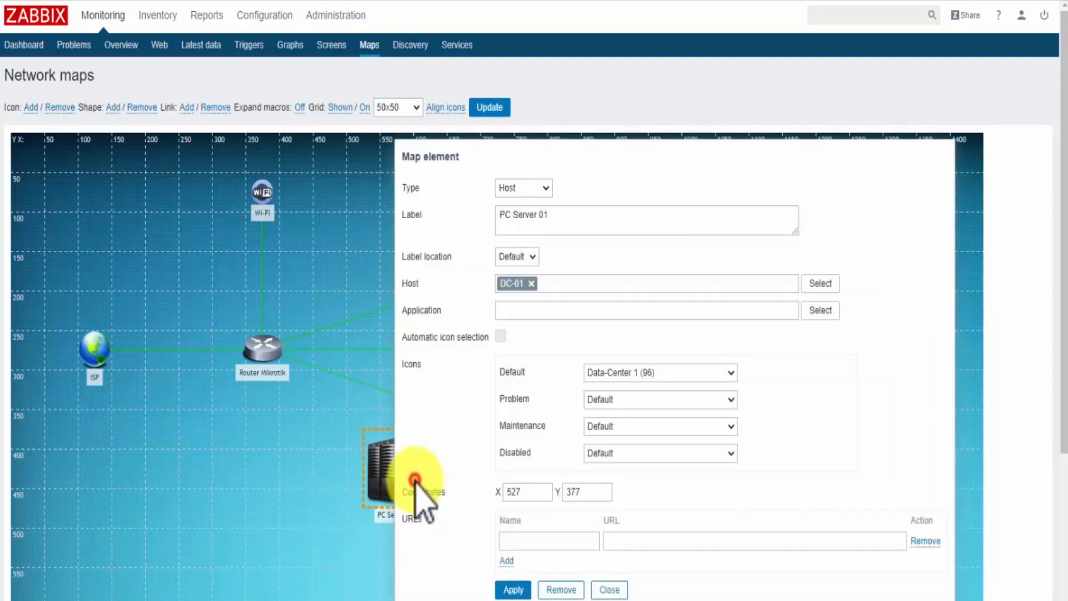
left_click_drag(553, 155, 618, 151)
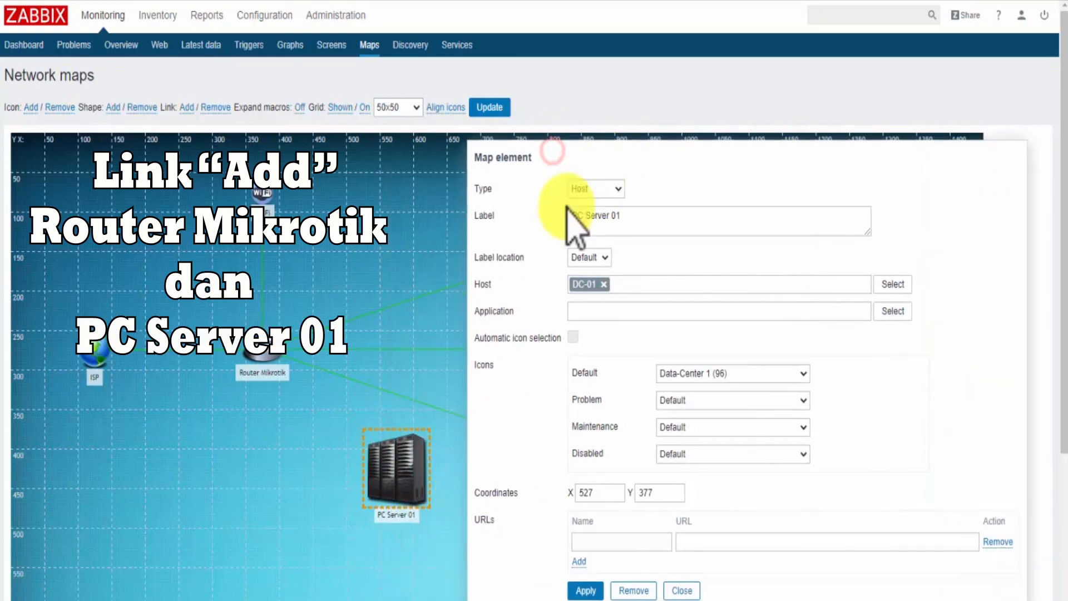
left_click(277, 355, "ctrl")
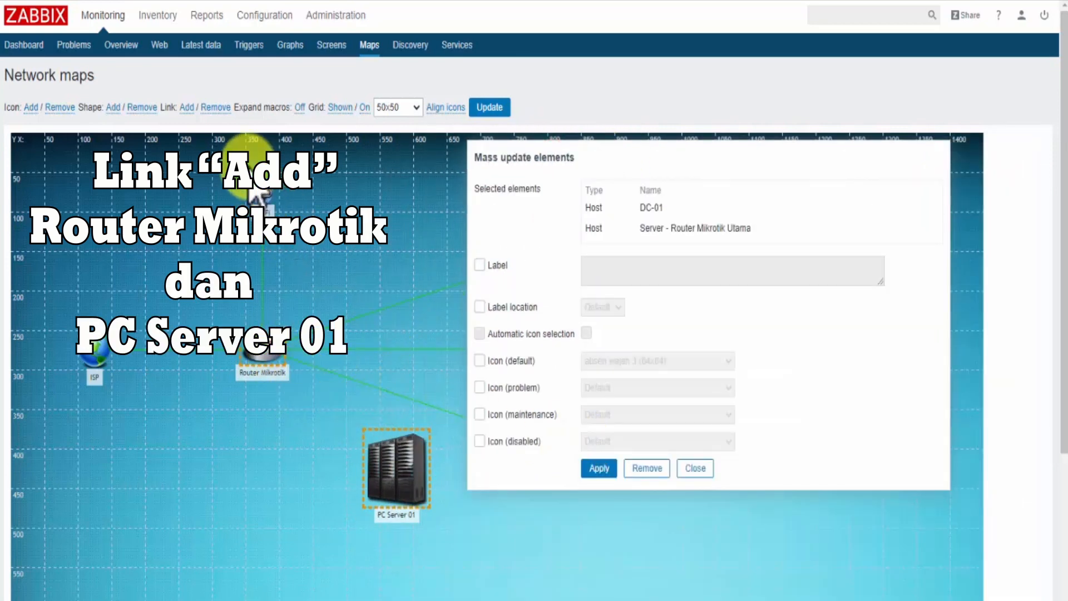
left_click(187, 108)
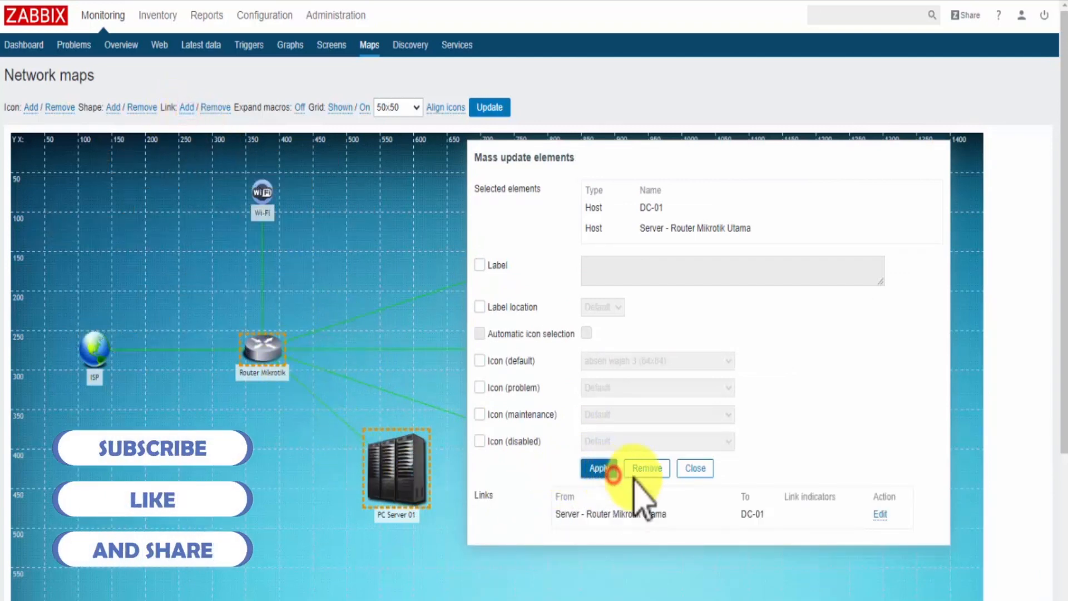
left_click(702, 472)
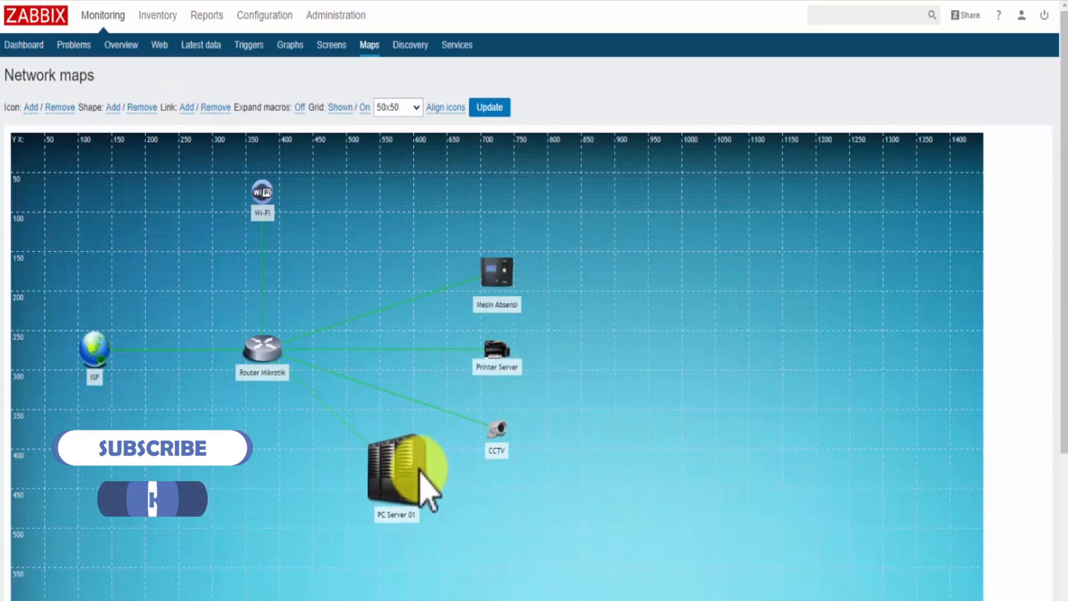
- Shift Mesin Absensi, Printer Server and CCTV one grid cell up and toward the router, and PC Server 01 one cell away from it
left_click(503, 268)
left_click_drag(497, 268, 469, 232)
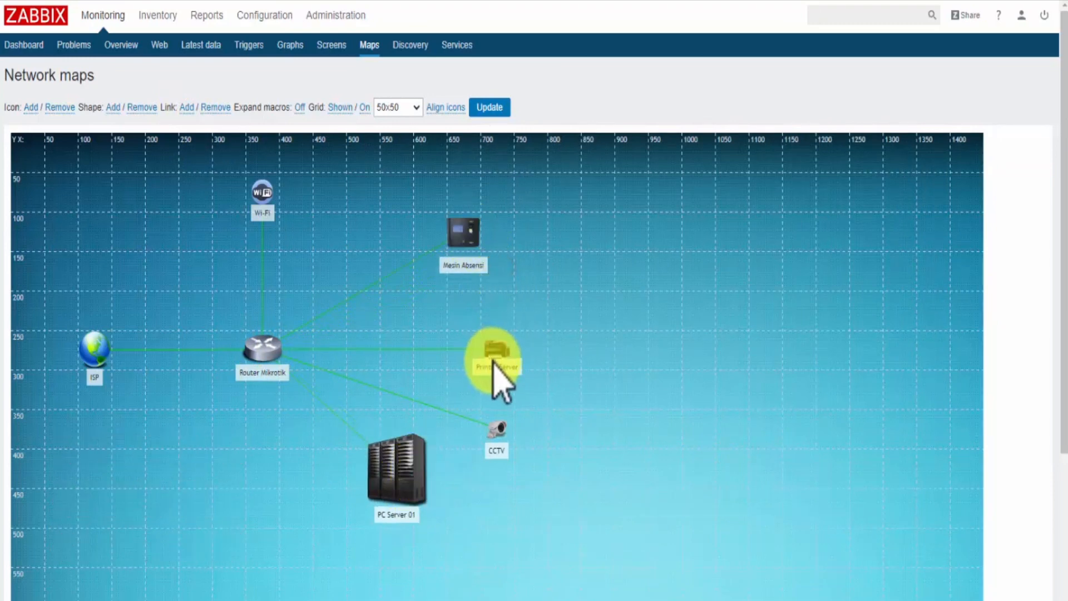
left_click_drag(494, 349, 467, 316)
left_click_drag(499, 429, 471, 393)
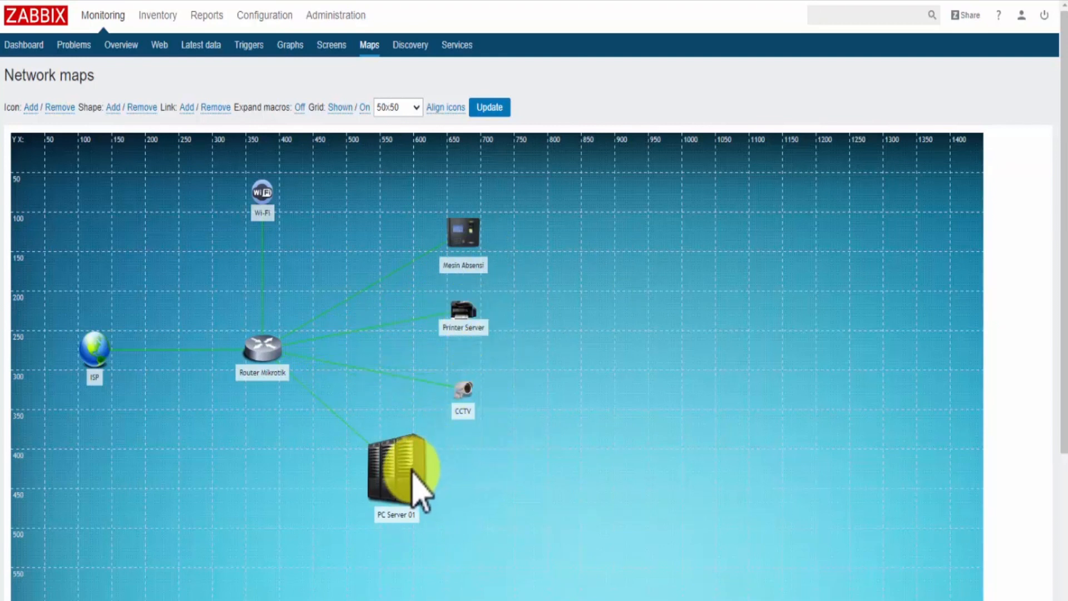
left_click_drag(418, 472, 435, 455)
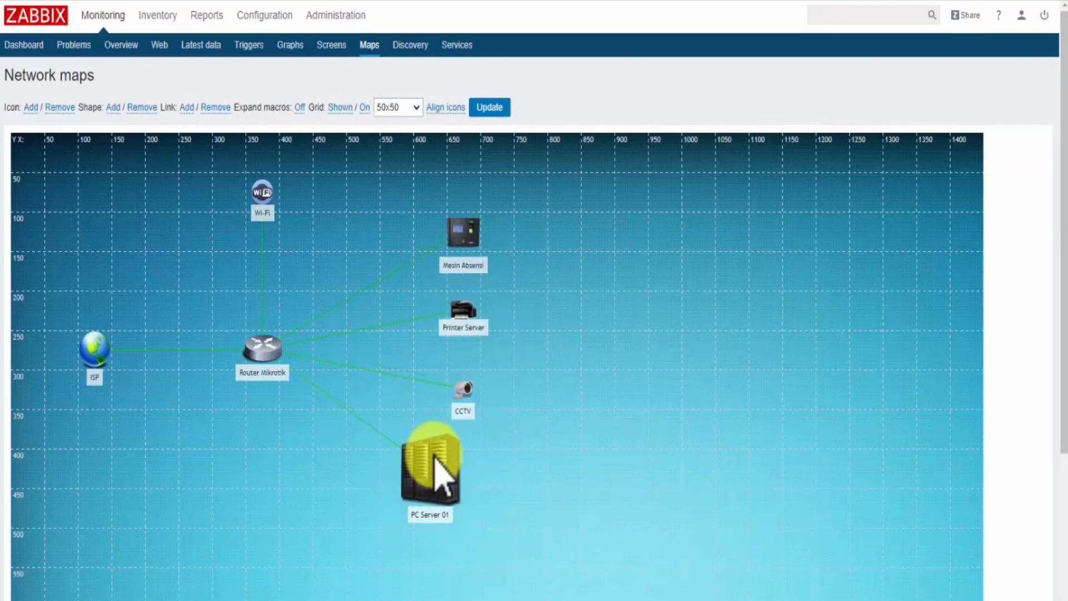
- Place an eighth new icon below Router Mikrotik at about X 389, Y 377 and set its element type to Host
scroll(370, 457, "down", 2)
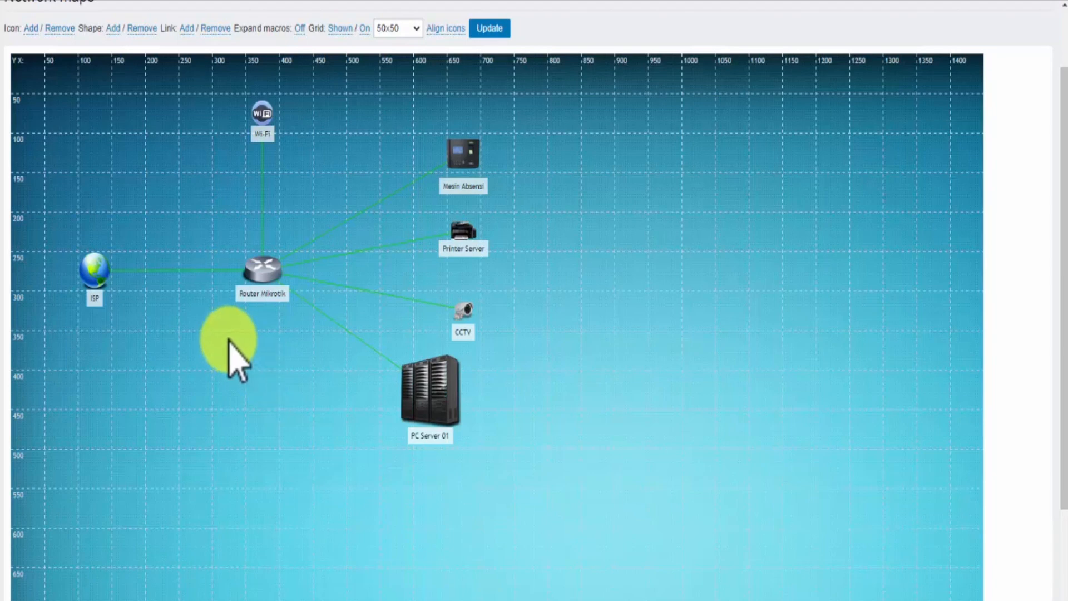
scroll(232, 353, "up", 2)
left_click(31, 107)
left_click_drag(42, 196, 358, 520)
left_click(299, 455)
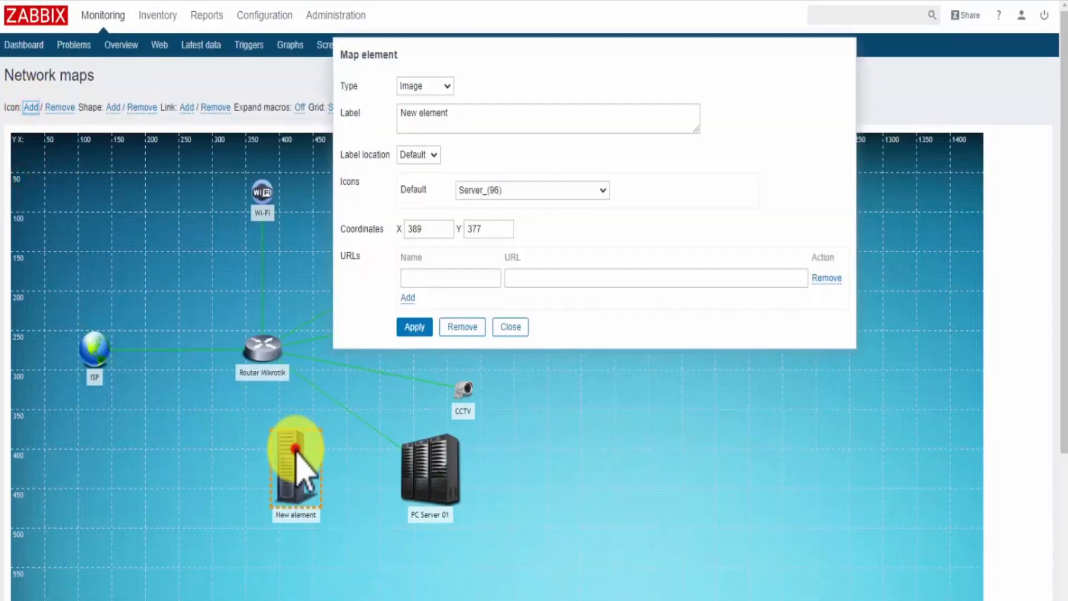
left_click_drag(405, 49, 554, 176)
left_click(584, 217)
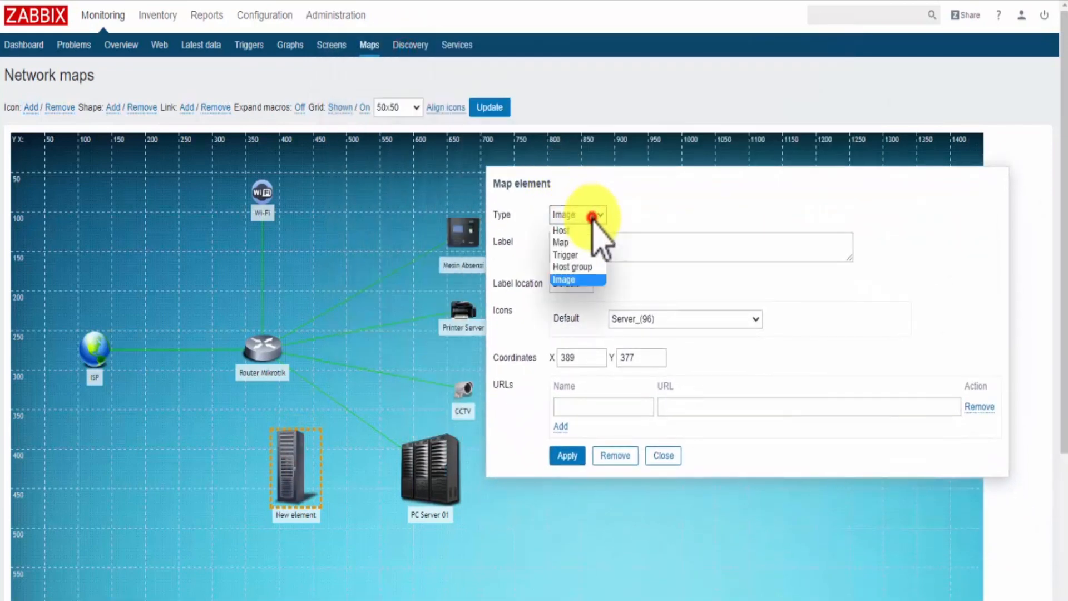
left_click(591, 231)
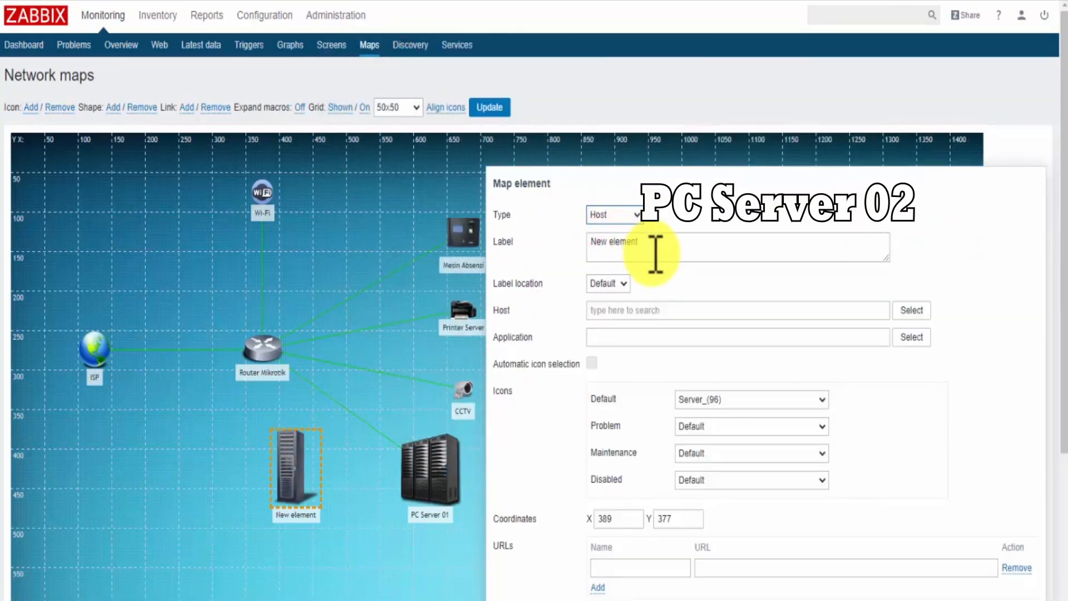
- Set the new element's label to PC Server 02 and its host to DC-02, and apply the settings
left_click_drag(654, 245, 541, 225)
type("PC")
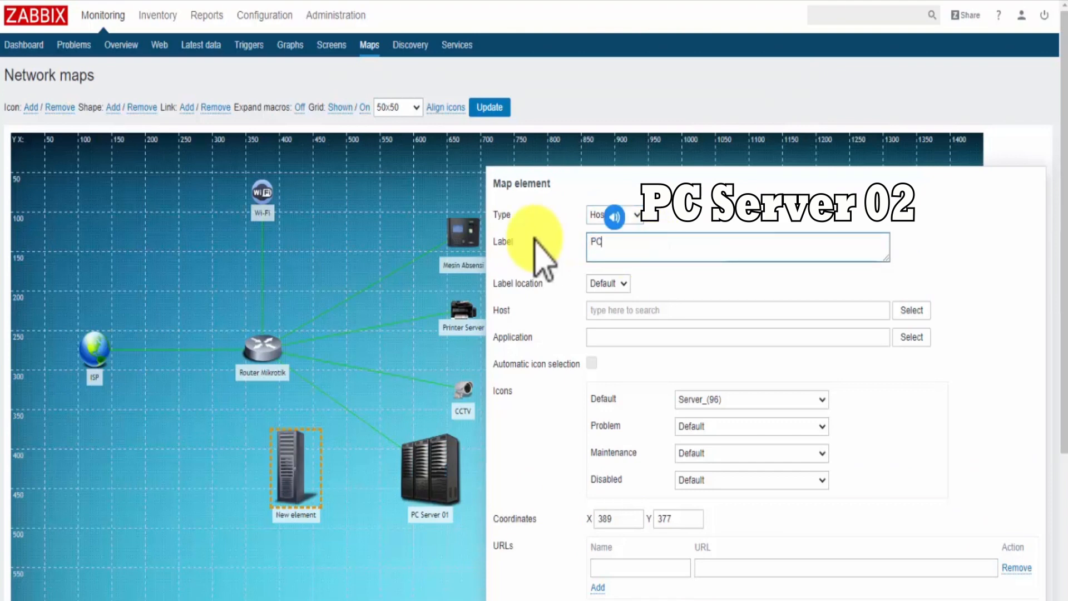
type(" Server 02")
left_click(716, 311)
type("dc")
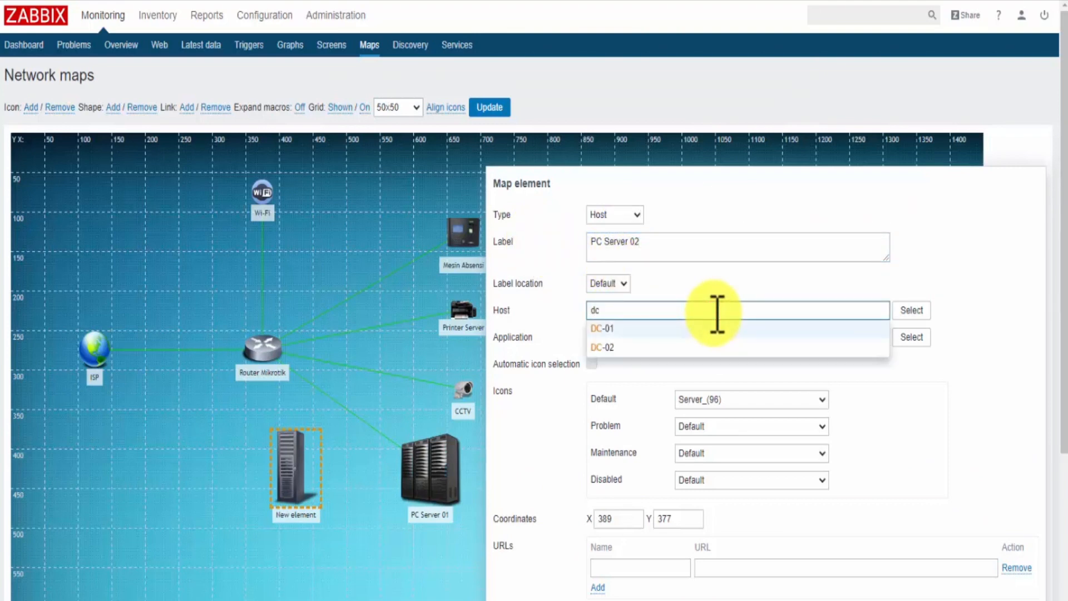
left_click(657, 346)
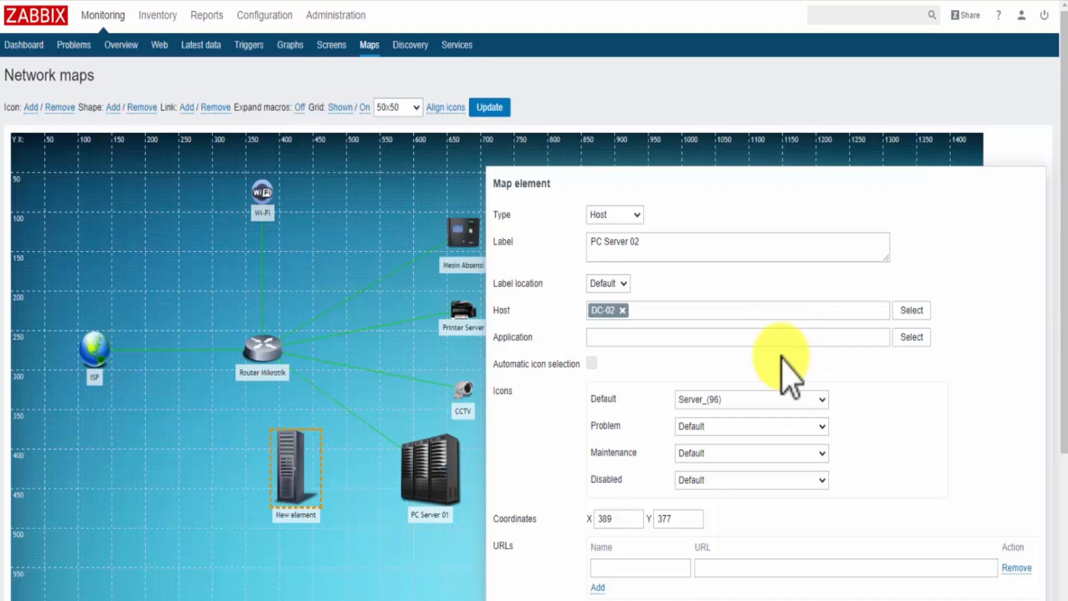
scroll(769, 358, "down", 1)
scroll(779, 373, "down", 2)
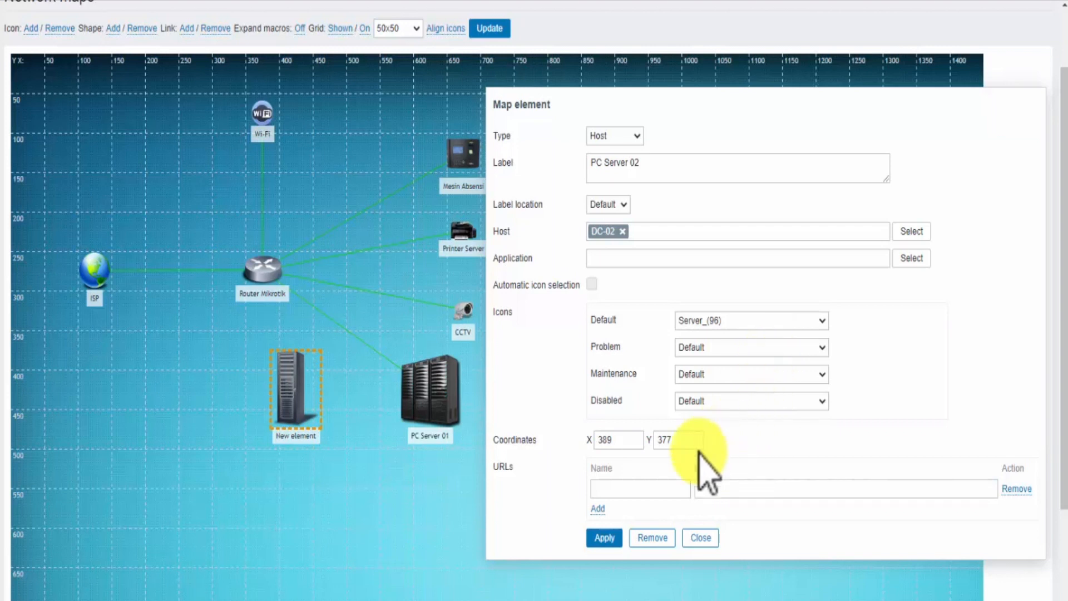
left_click(607, 537)
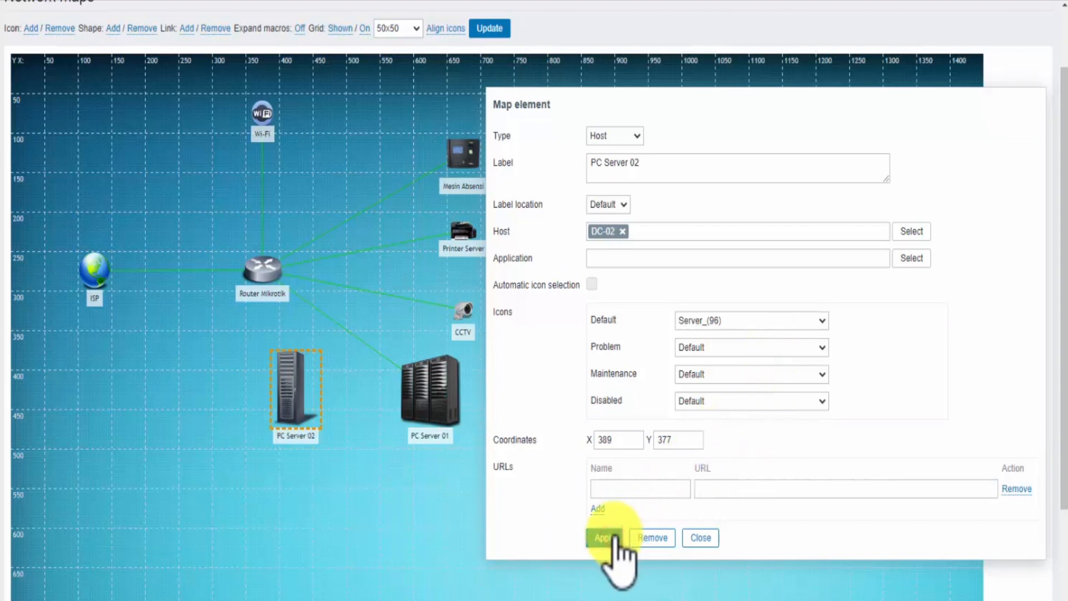
- Choose Data-Center 2 (96) as PC Server 02's default icon, then apply and close the element settings
left_click(754, 322)
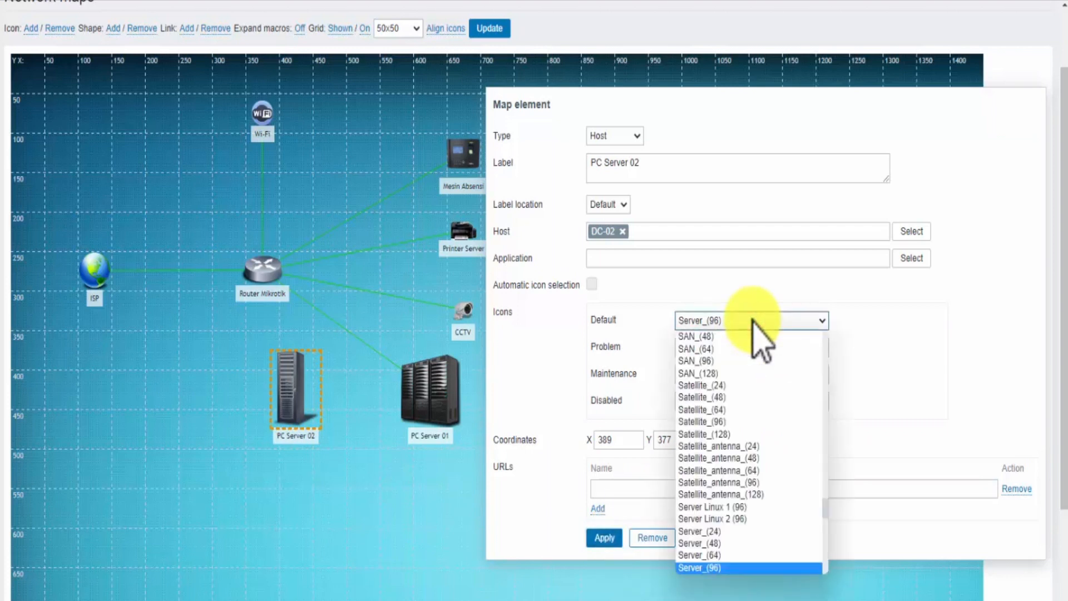
key("d")
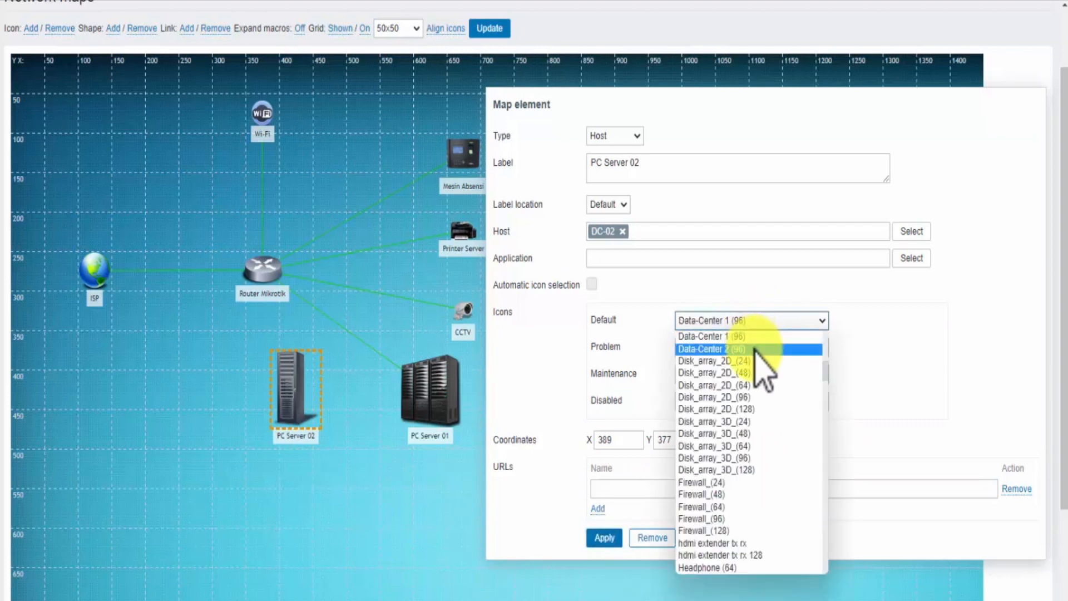
left_click(755, 349)
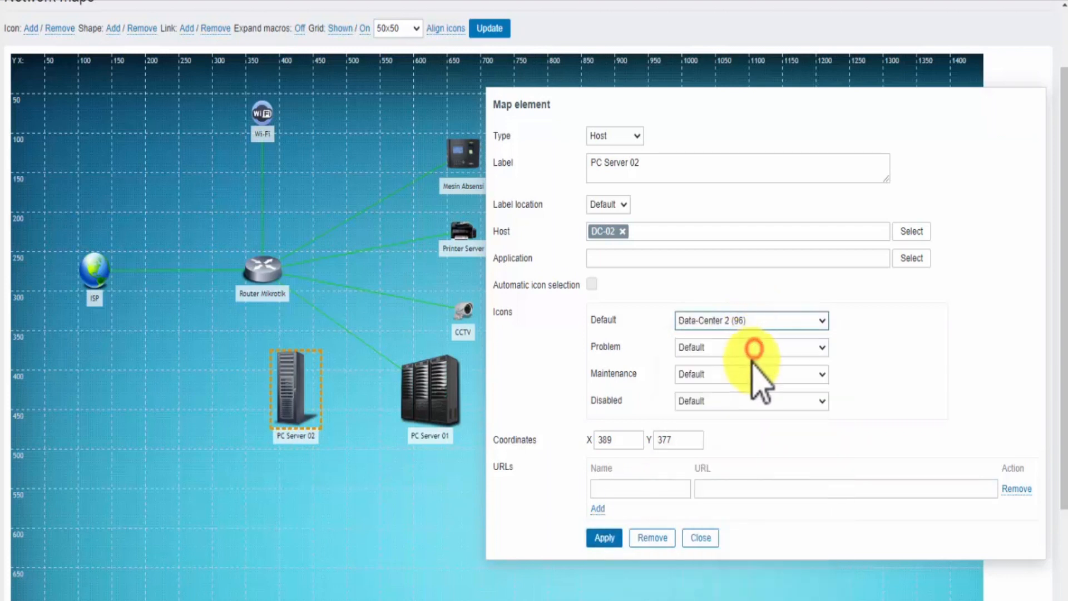
left_click(615, 537)
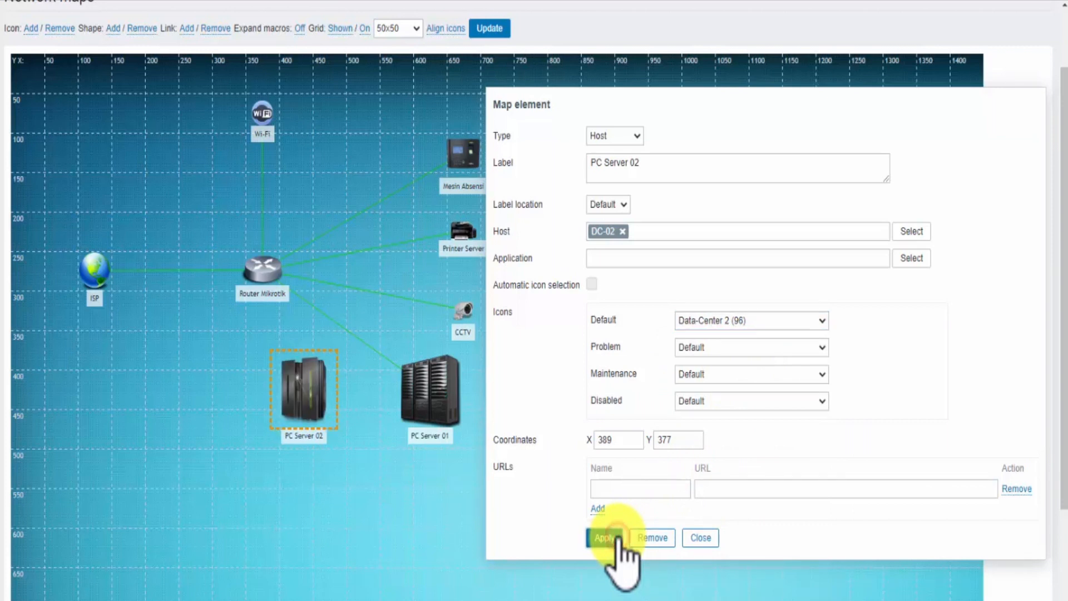
left_click(701, 538)
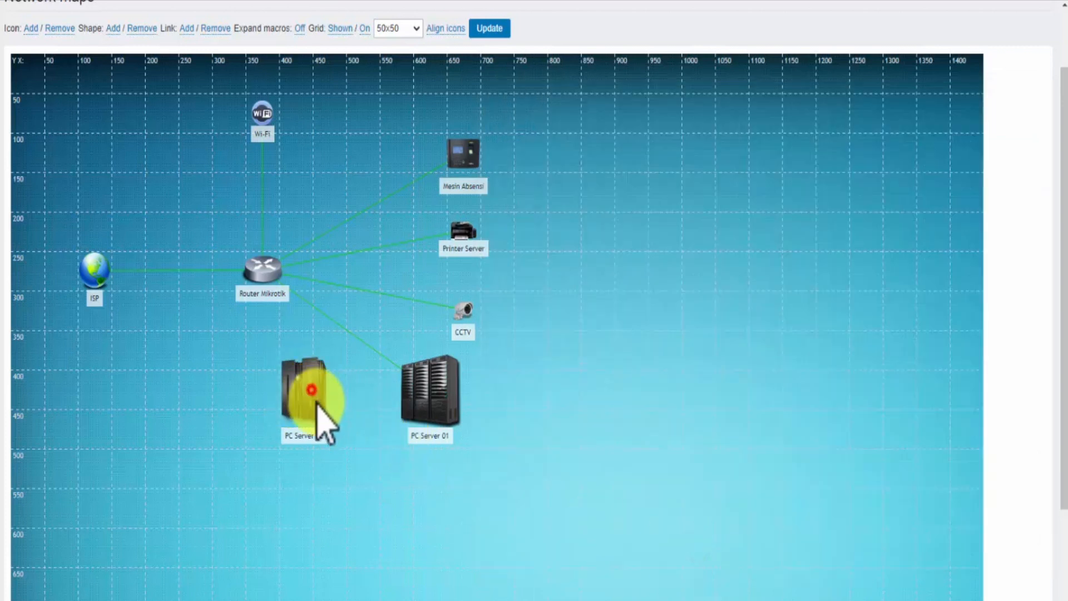
- Move PC Server 02 to about X 477, Y 427 and link it to Router Mikrotik
left_click_drag(311, 390, 368, 448)
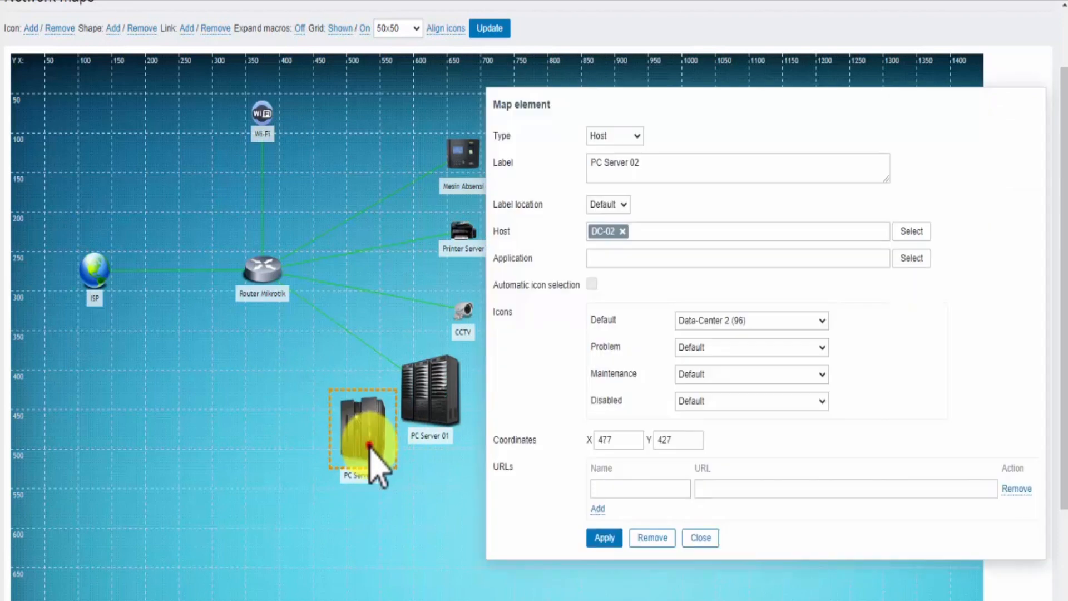
left_click(263, 277, "ctrl")
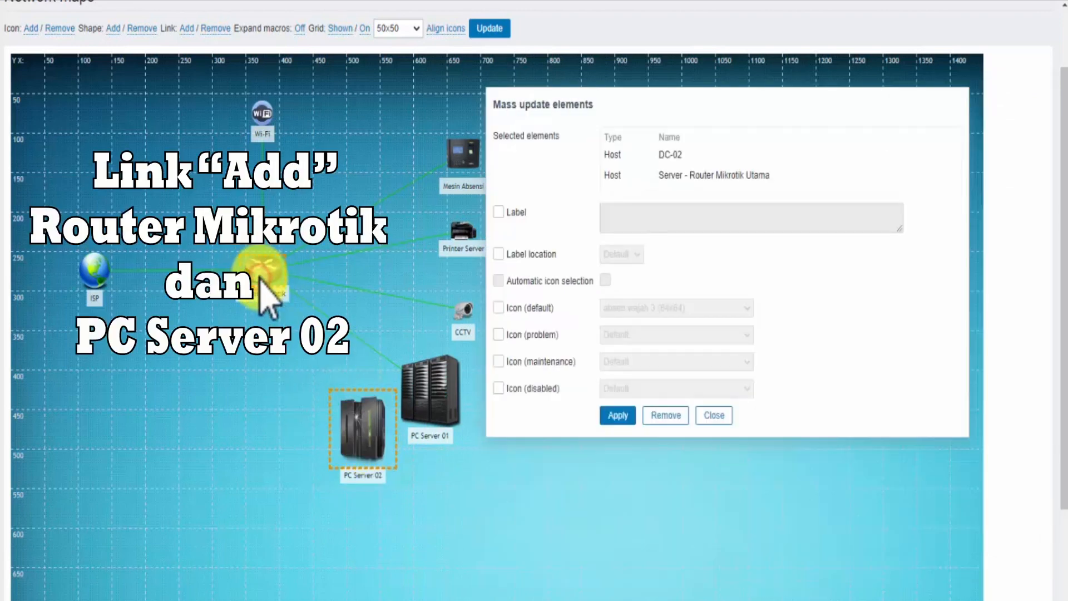
left_click(187, 27)
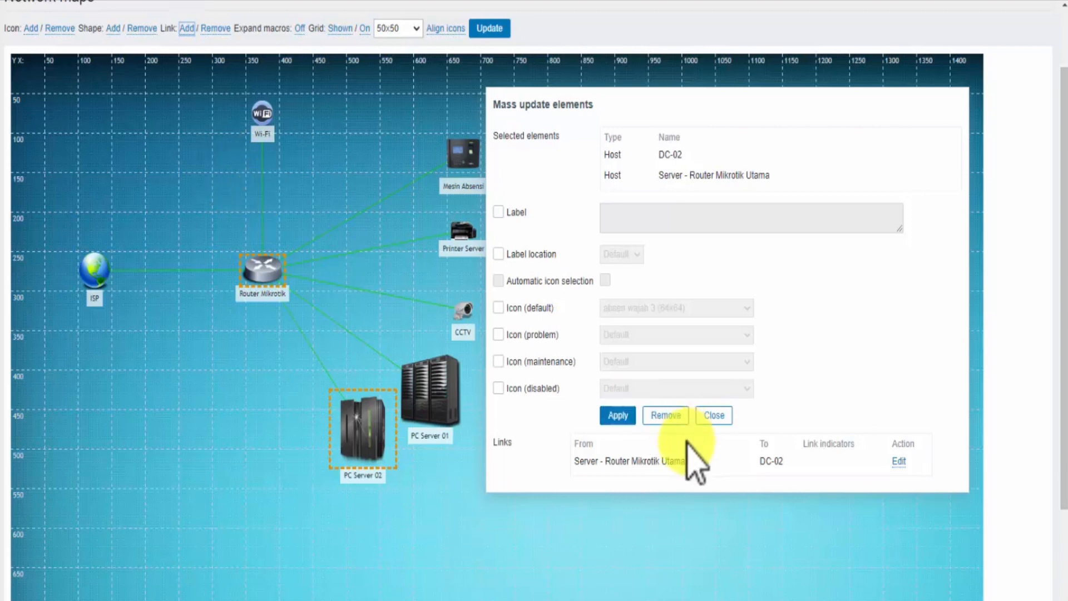
left_click(718, 418)
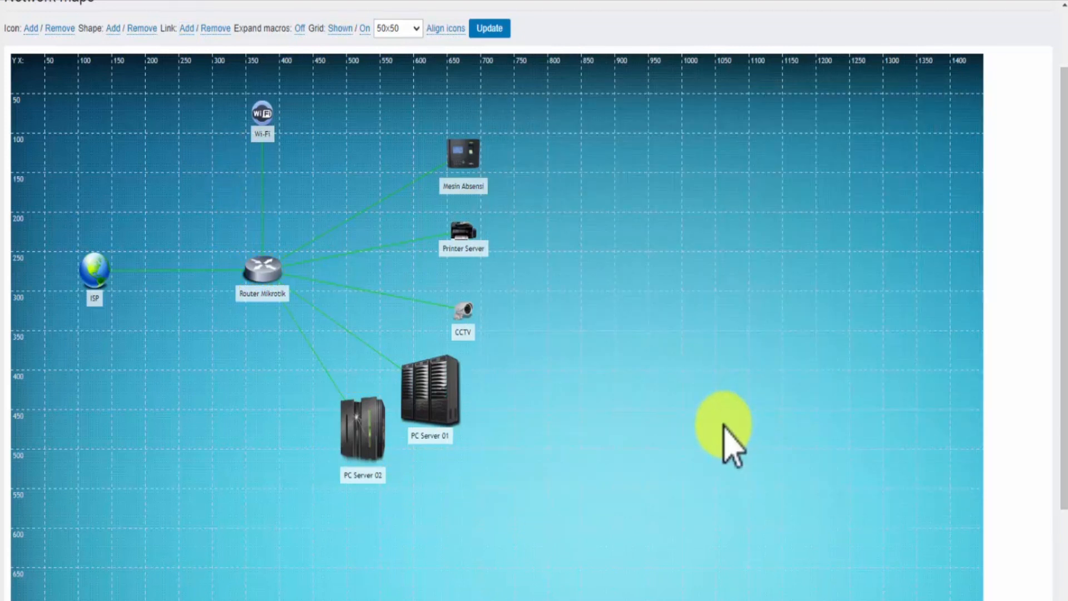
- Align PC Server 01 and PC Server 02 in a column beneath CCTV, with PC Server 02 lowest
left_click_drag(425, 423, 465, 422)
left_click_drag(363, 431, 452, 502)
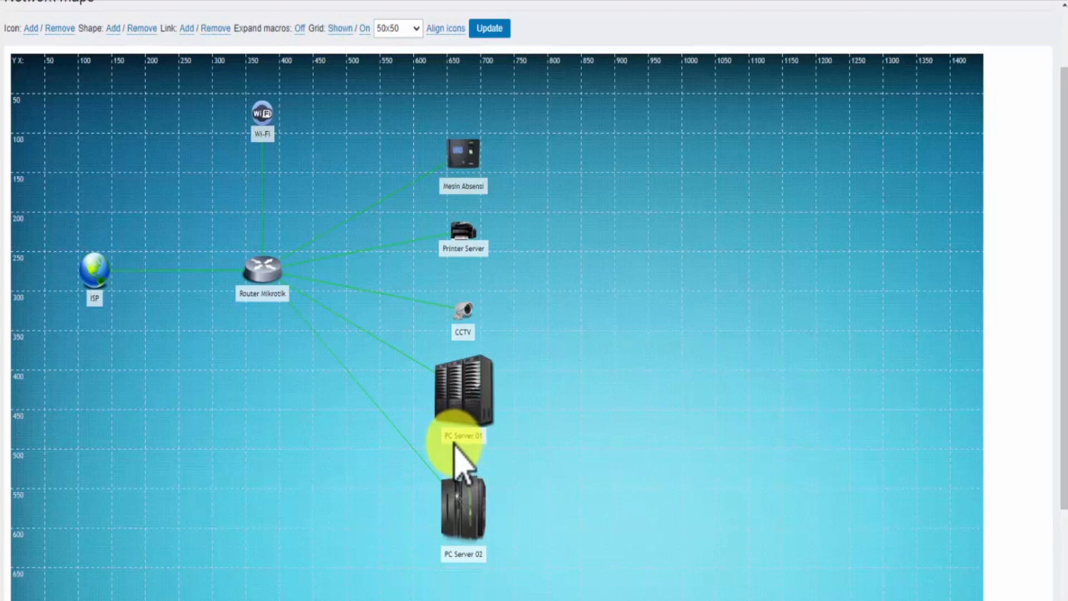
- Add a new map element at about X 389, Y 427, and set its type to Host
left_click(31, 27)
left_click_drag(30, 78, 293, 424)
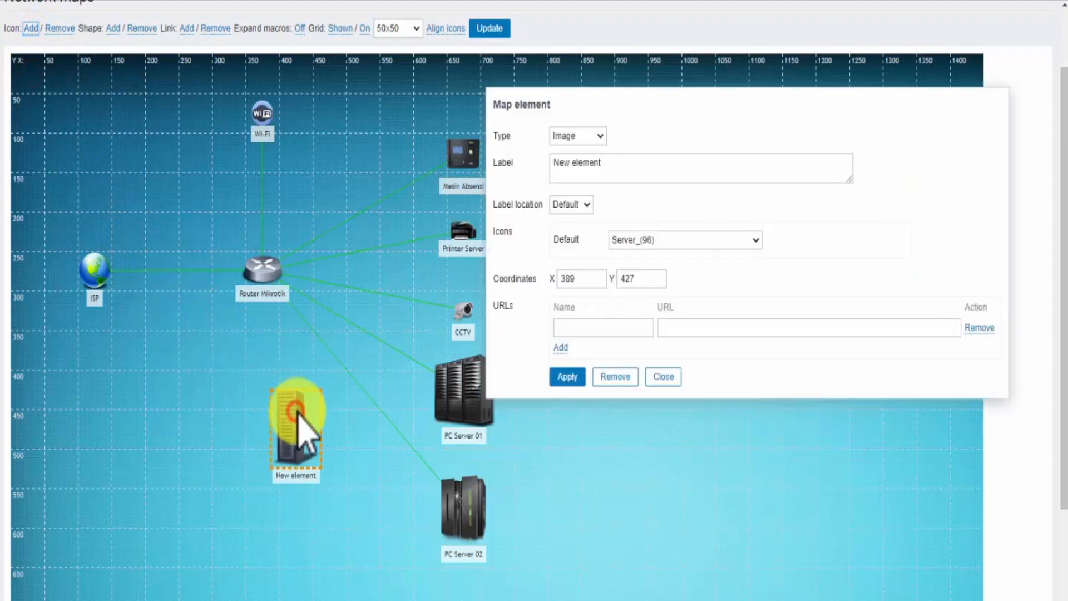
left_click(597, 135)
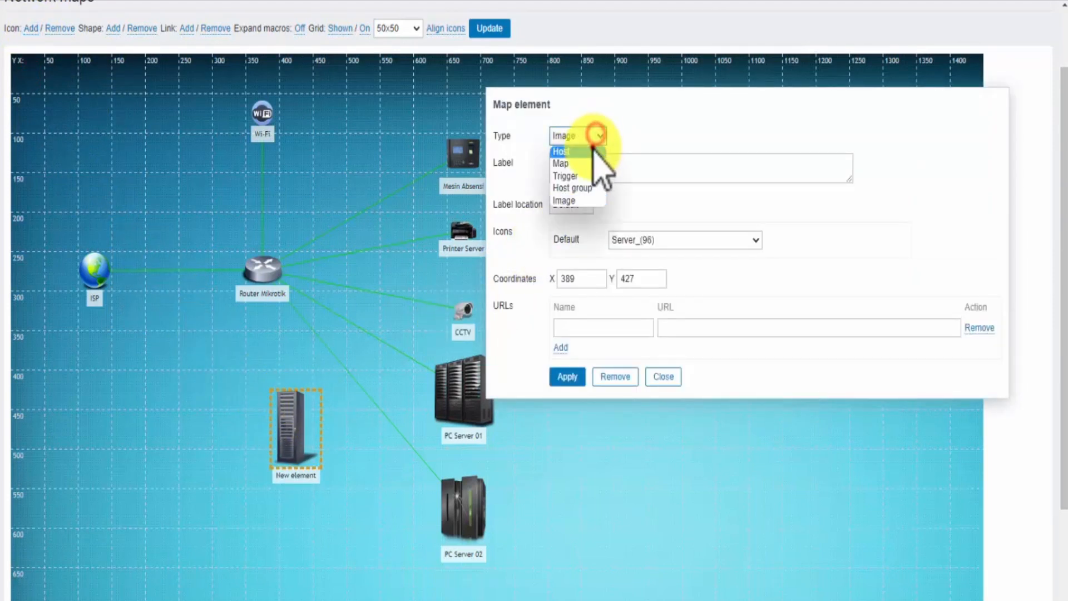
left_click(596, 148)
- Label the new element Workstation and assign it the host workstation
left_click_drag(648, 167, 613, 138)
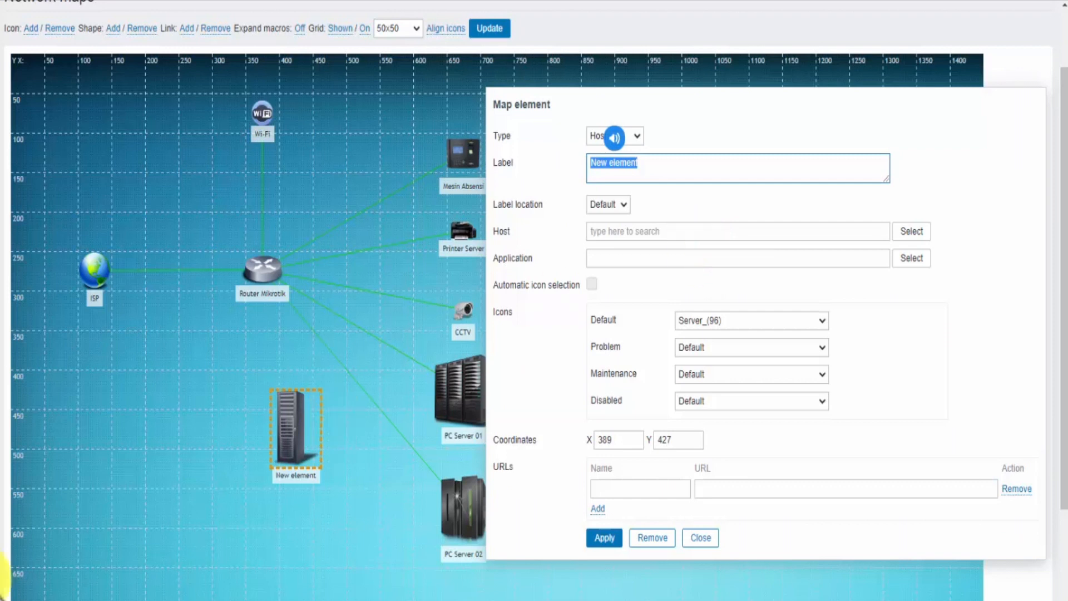
type("Workstation")
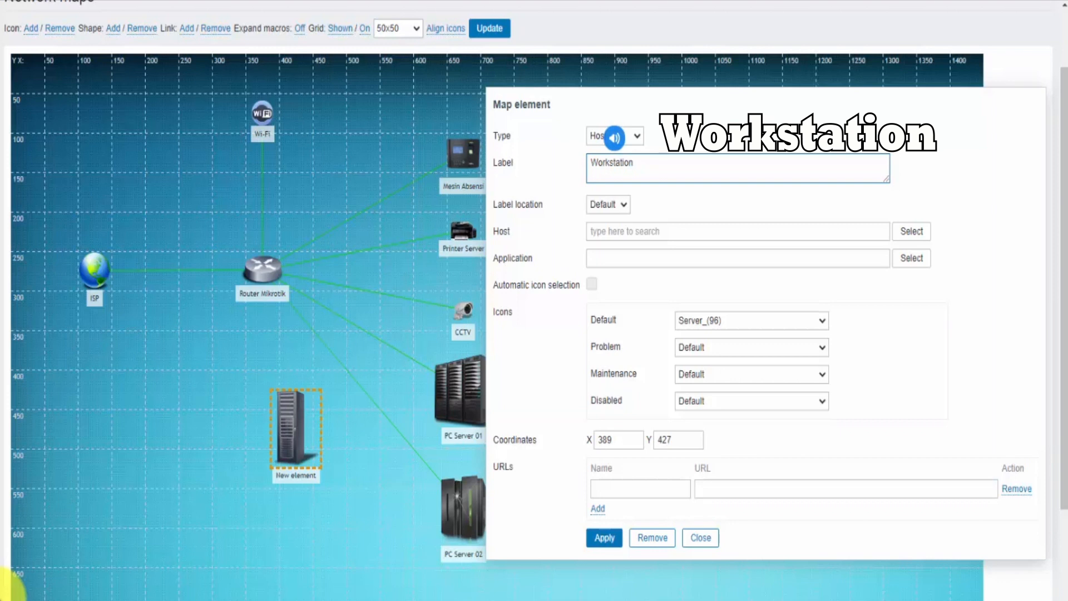
left_click(688, 234)
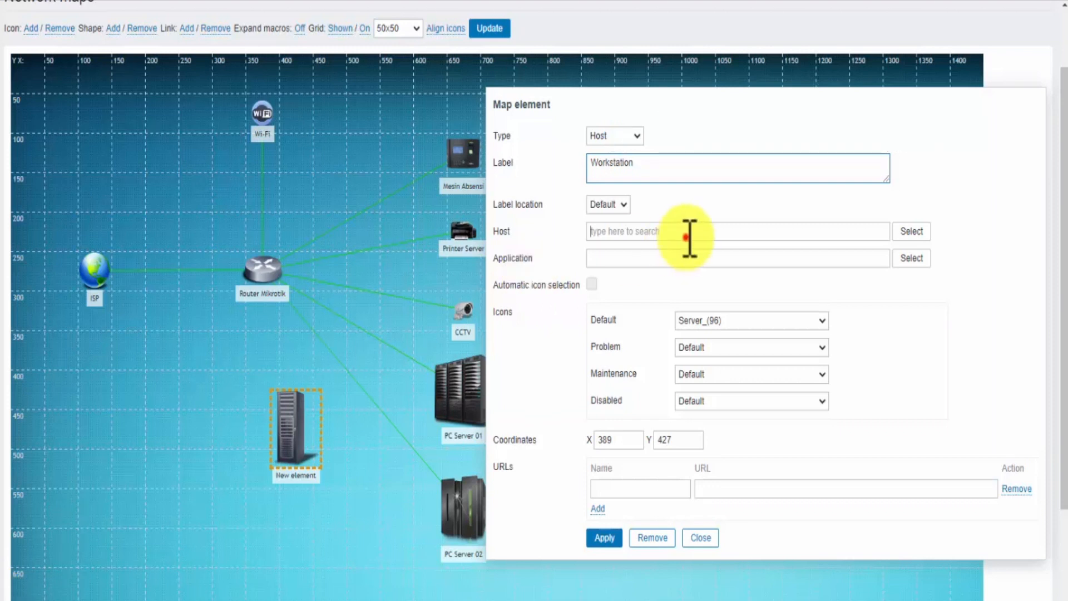
type("wor")
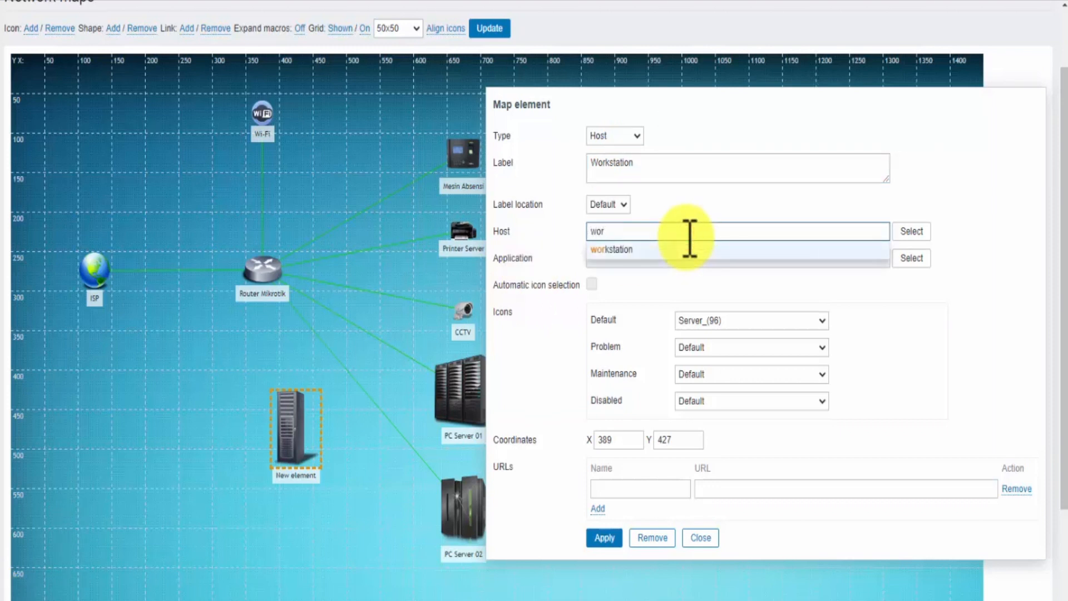
left_click(683, 248)
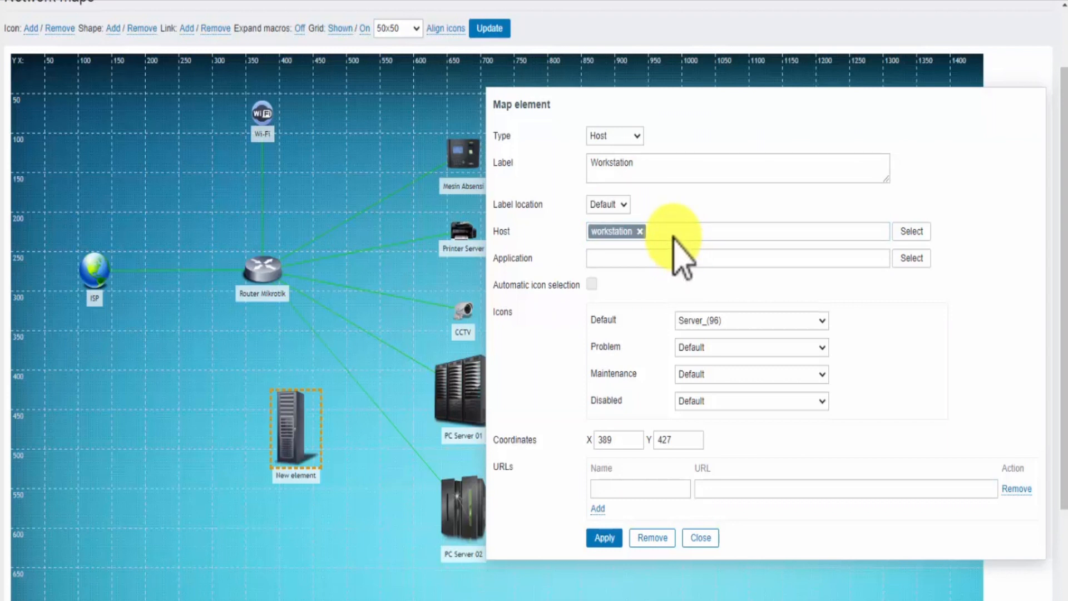
- Choose Workstation_(48) as Workstation's default icon, then apply and close the element settings
left_click(717, 323)
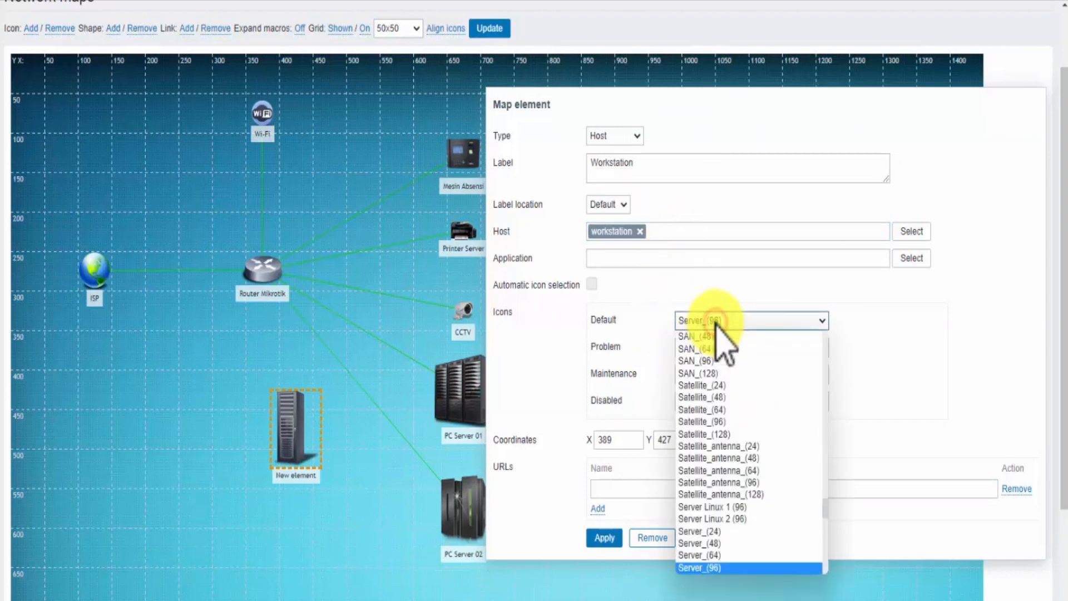
type("wo")
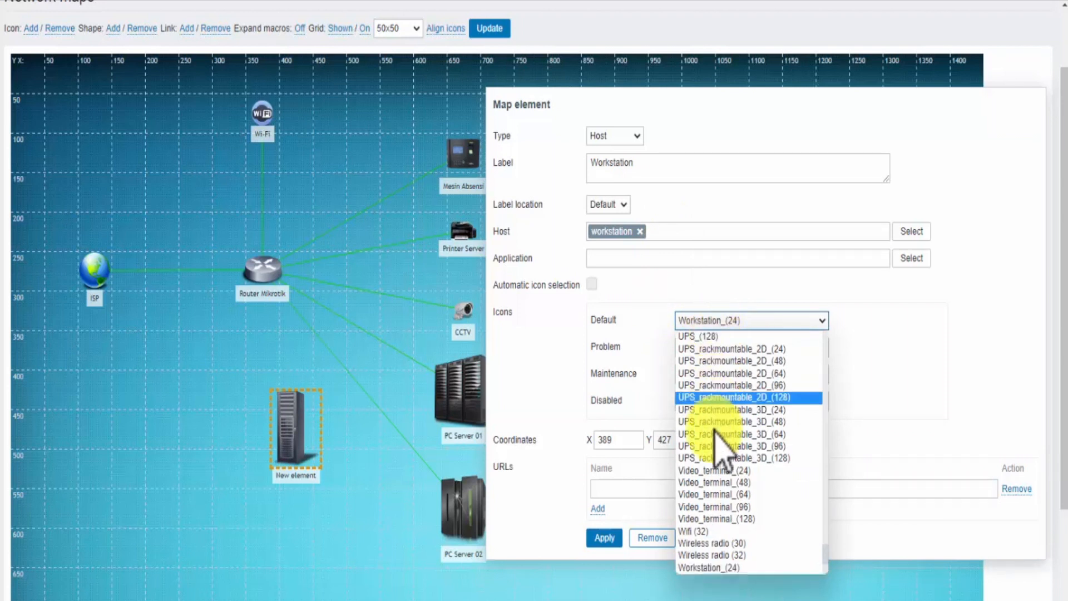
scroll(723, 509, "down", 4)
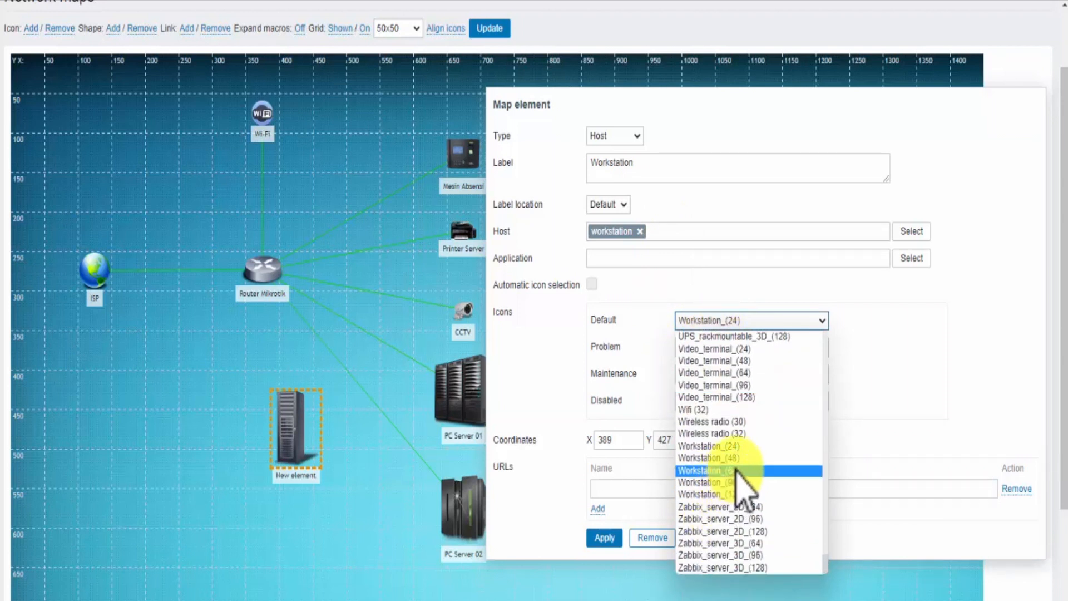
left_click(752, 458)
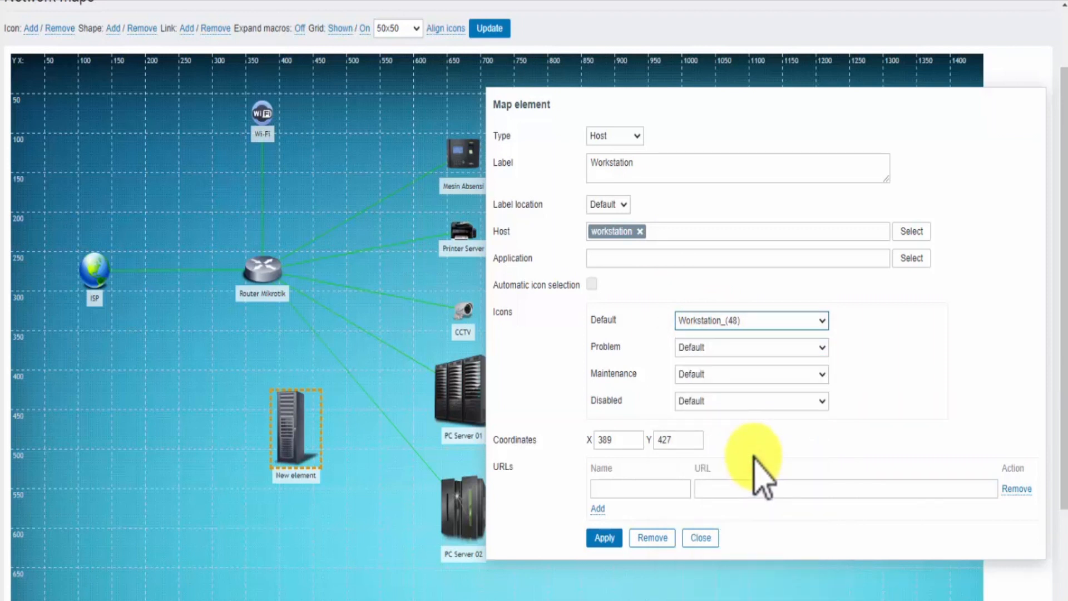
left_click(612, 535)
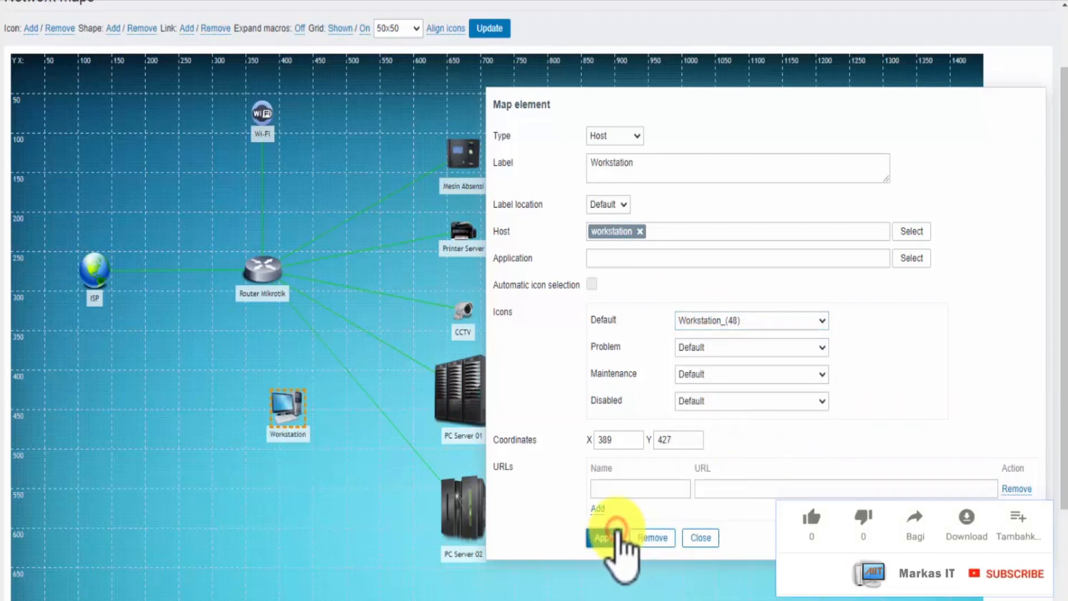
left_click(700, 538)
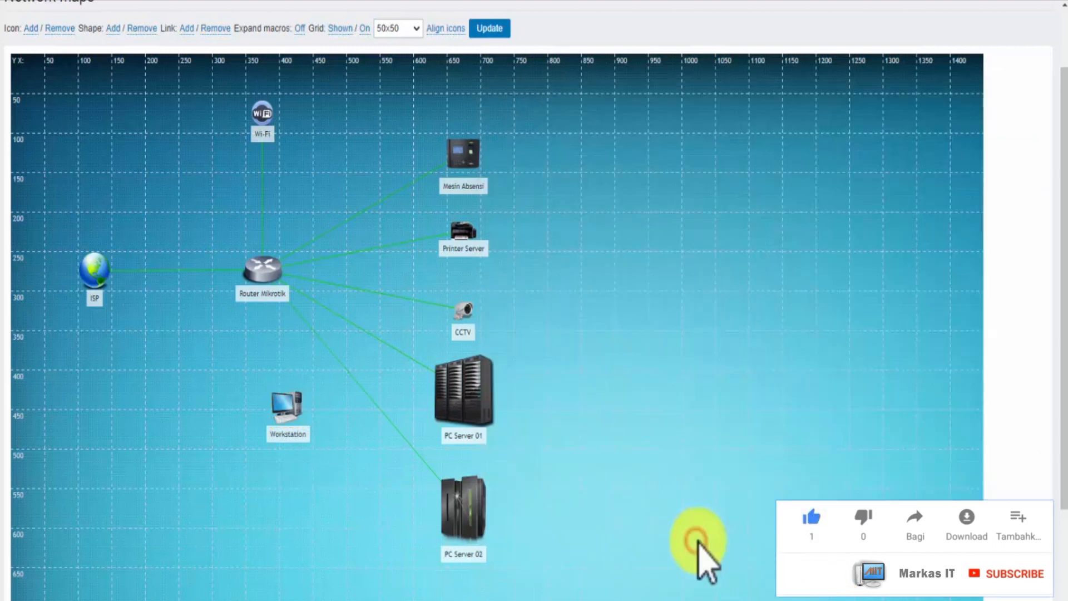
- Move Workstation to about X 401, Y 503 and link it to Router Mikrotik
left_click_drag(288, 422, 305, 462)
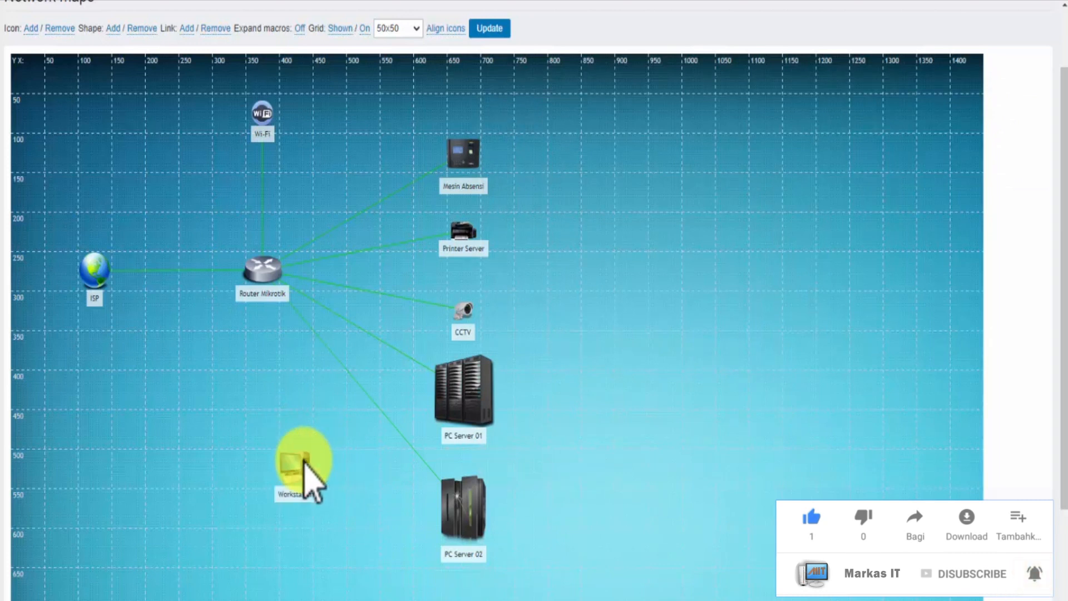
left_click(303, 458)
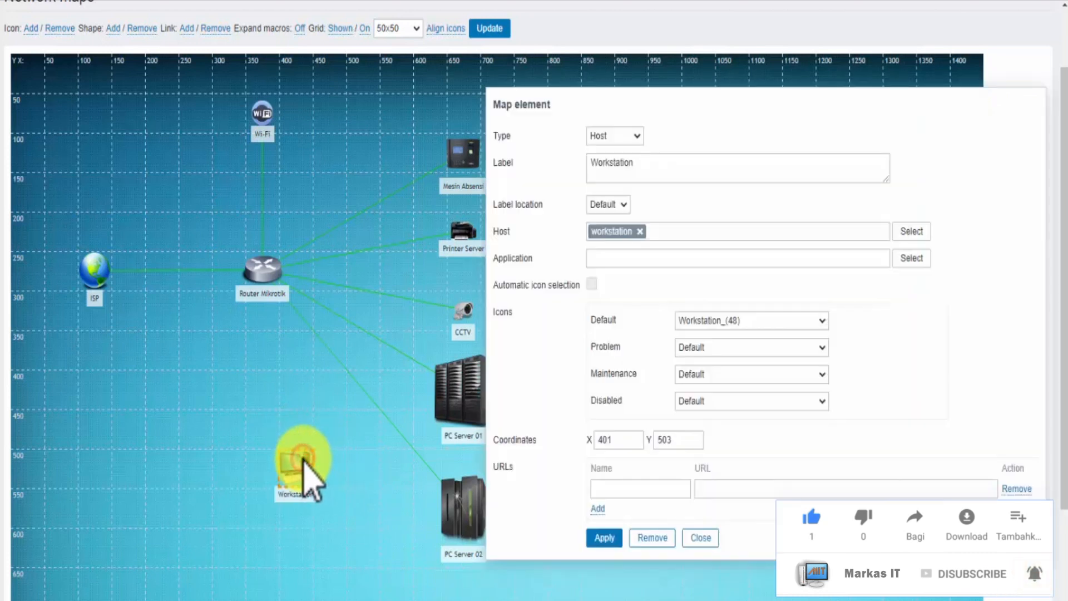
left_click(271, 270, "ctrl")
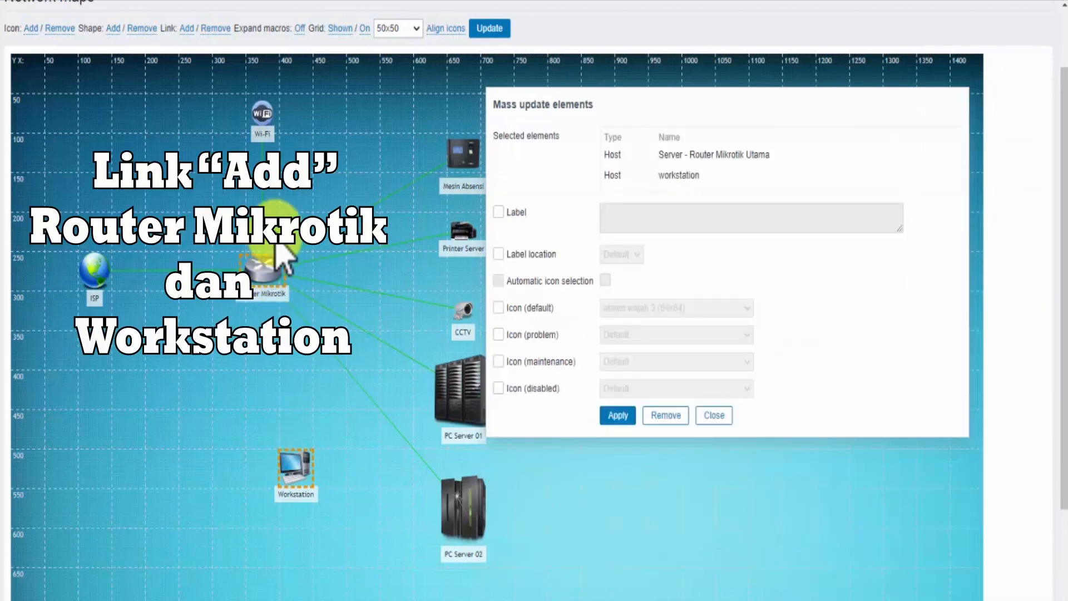
left_click(188, 29)
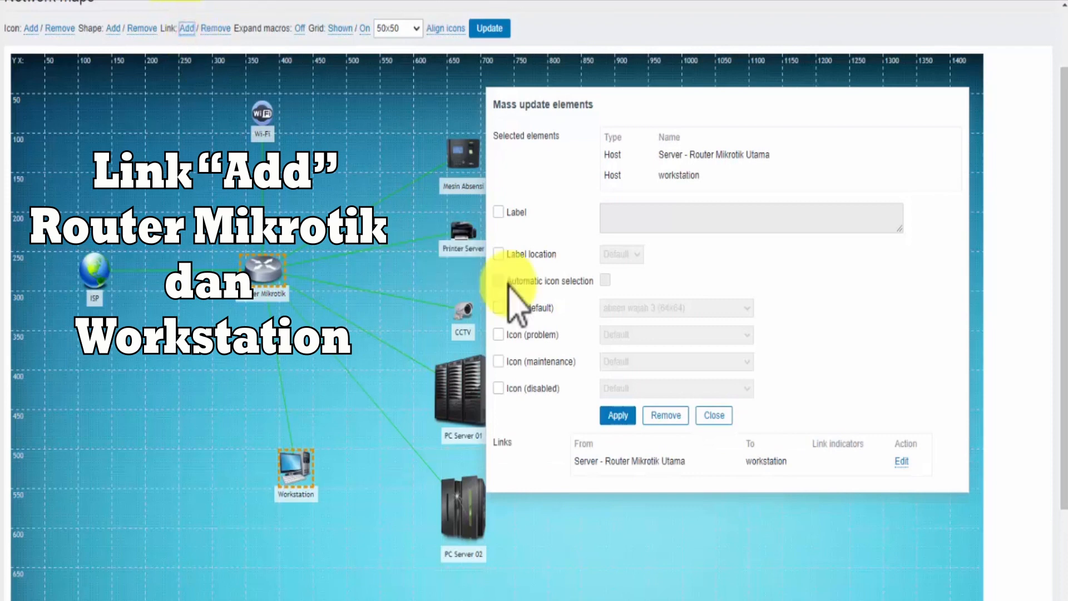
left_click(617, 418)
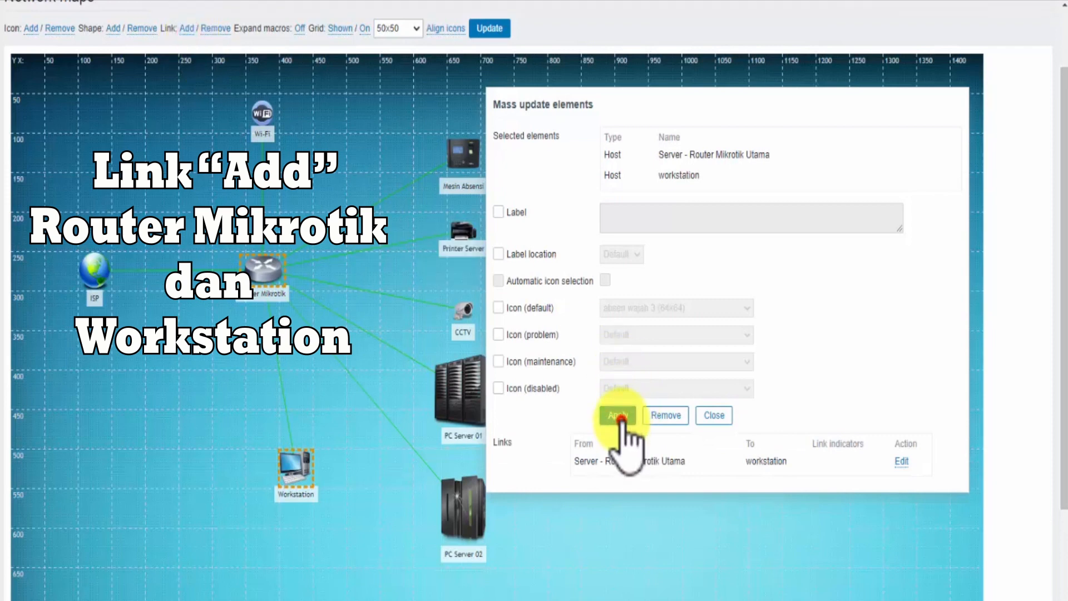
left_click(723, 418)
- Arrange Workstation directly below Router Mikrotik, PC Server 02 to the right of Workstation, and PC Server 01 diagonally between PC Server 02 and CCTV
left_click_drag(445, 498, 401, 459)
left_click_drag(295, 467, 270, 458)
left_click_drag(403, 482, 370, 480)
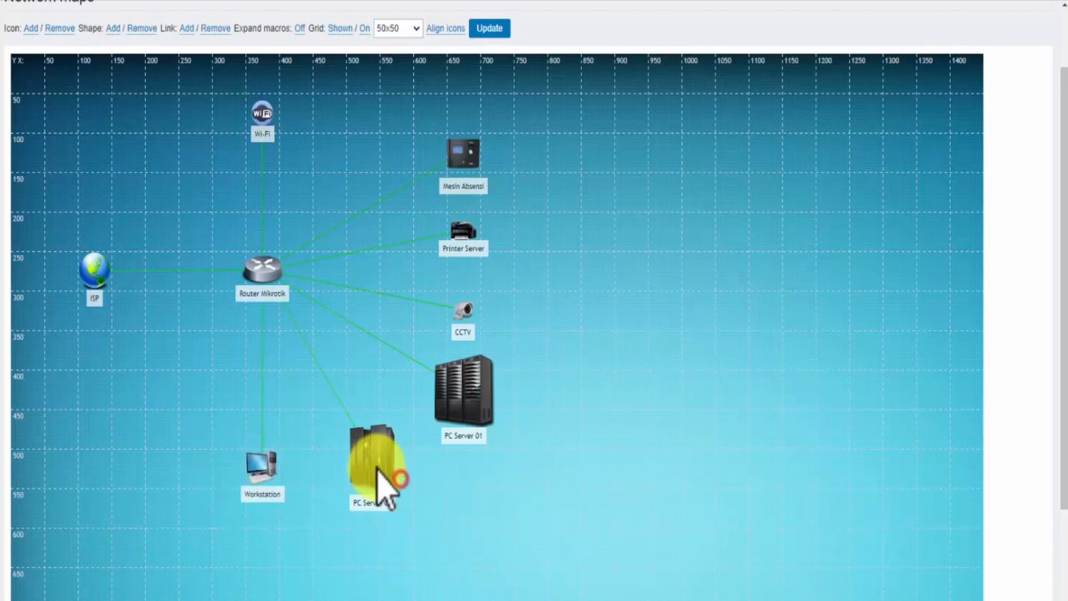
left_click_drag(471, 414, 455, 444)
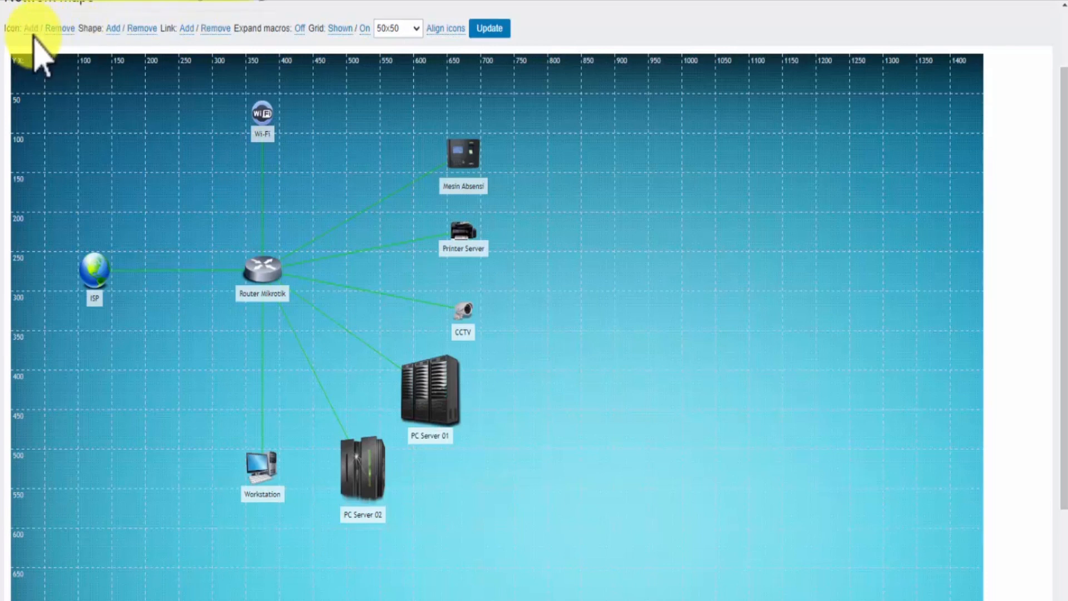
- Add another map element at about X 889, Y 177, and set its type to Host
left_click(30, 28)
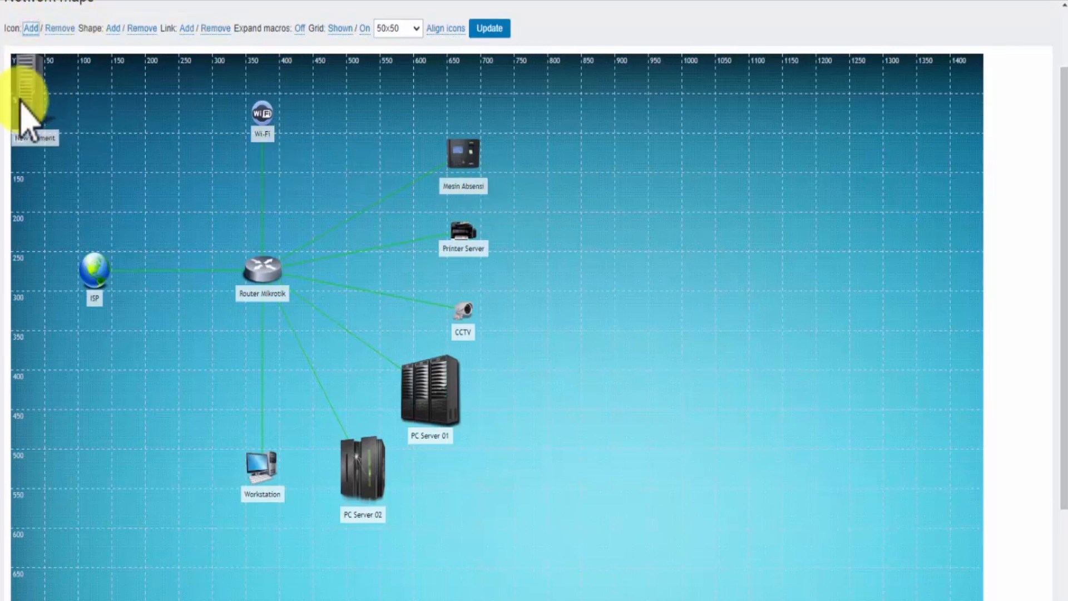
left_click_drag(25, 106, 610, 254)
left_click(612, 245)
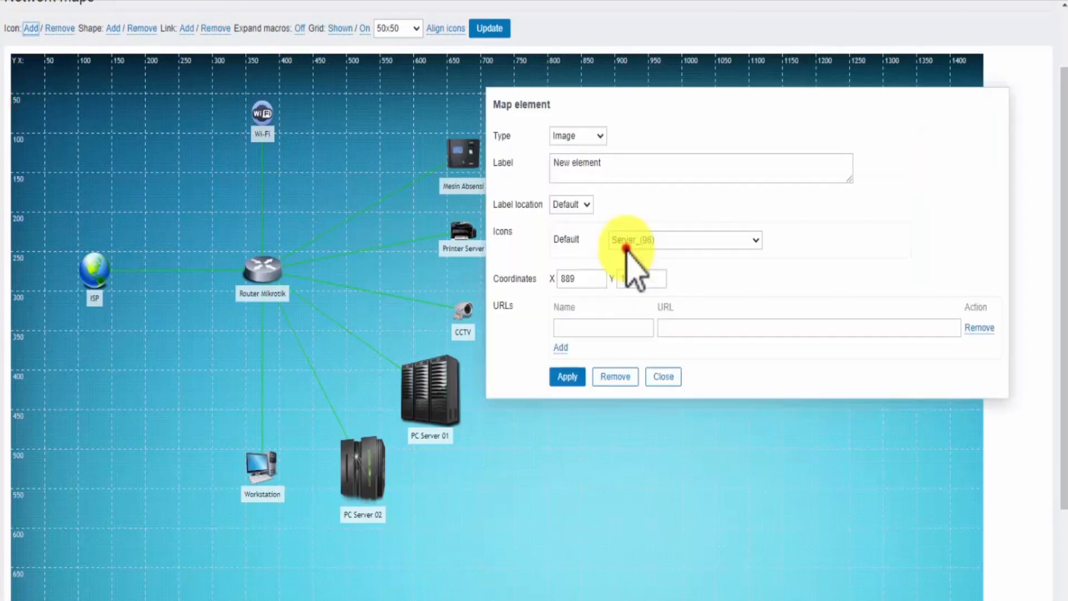
left_click(600, 136)
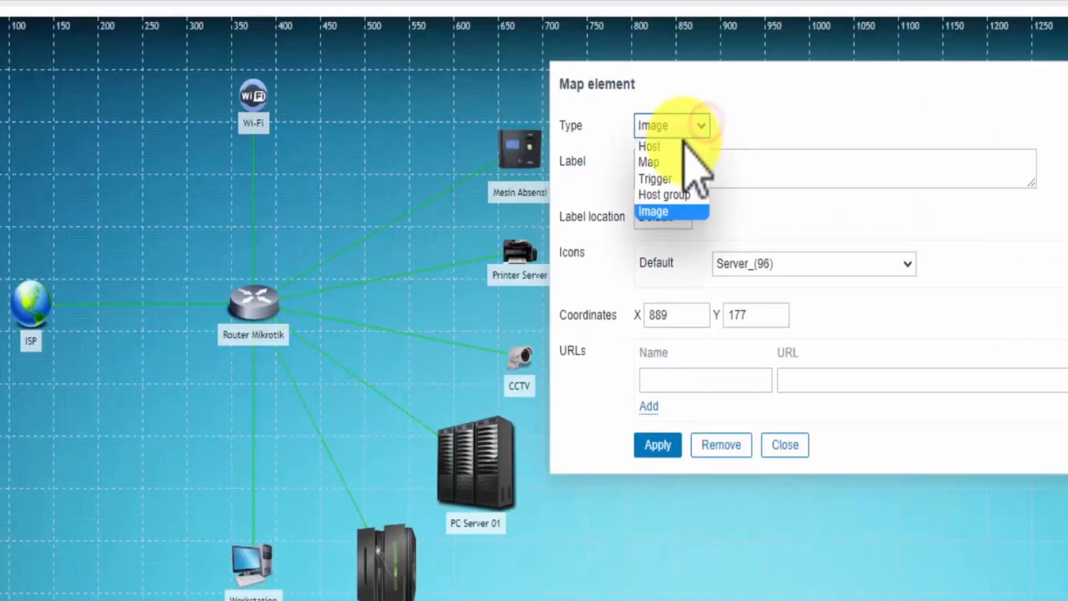
left_click(684, 146)
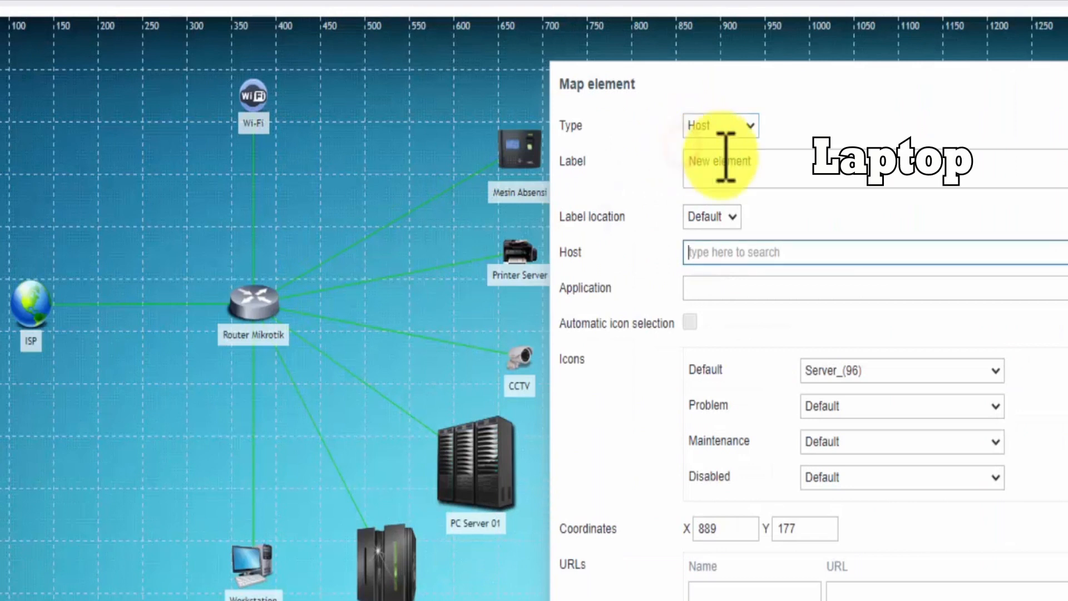
- Label the new element Laptop and assign it the host laptop
left_click_drag(765, 162, 631, 191)
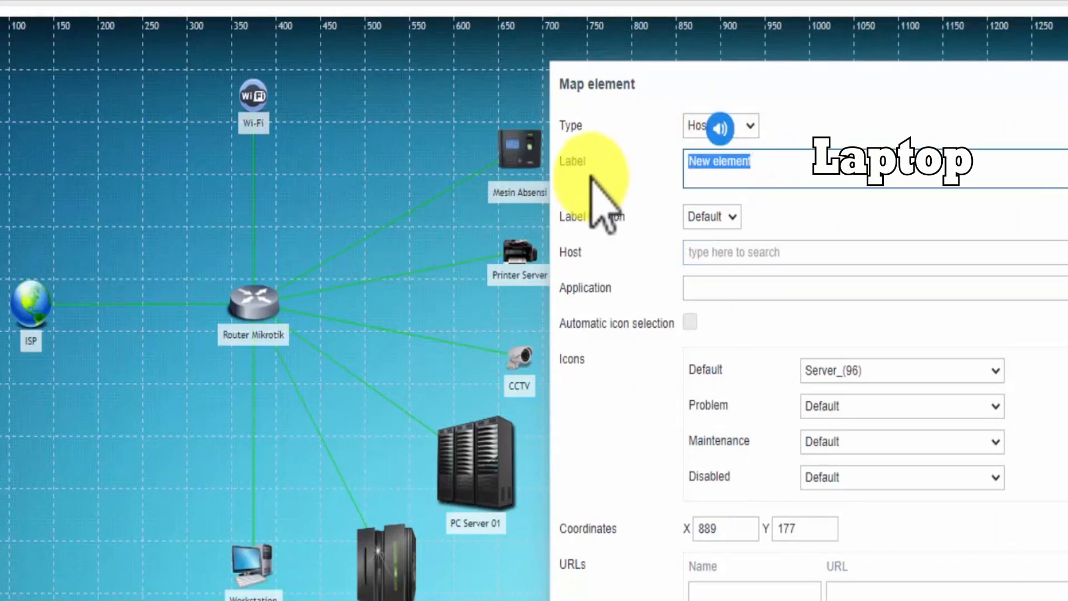
type("Laptop")
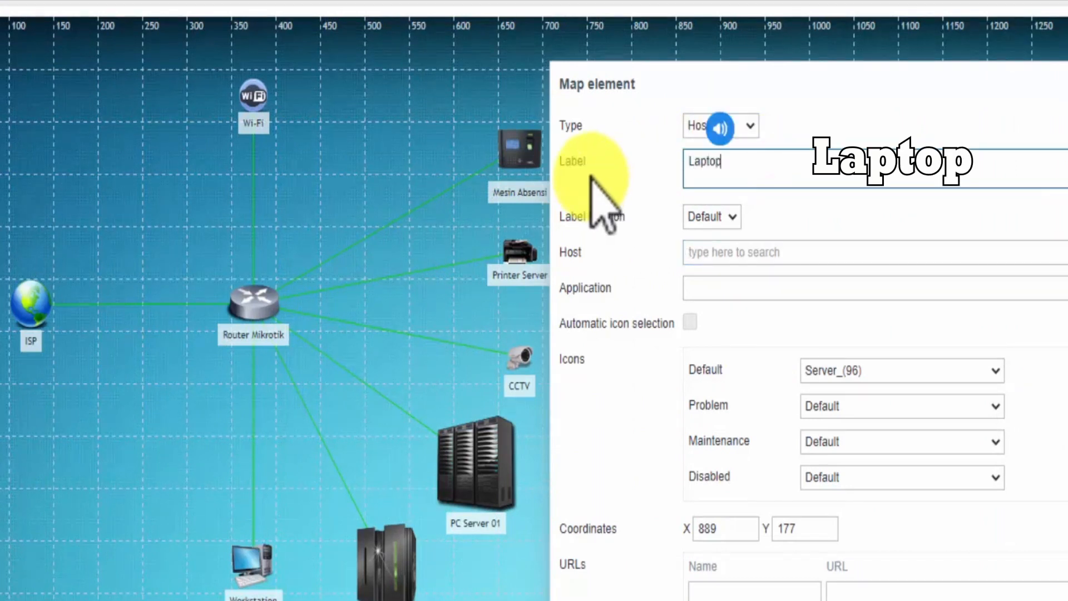
left_click(830, 248)
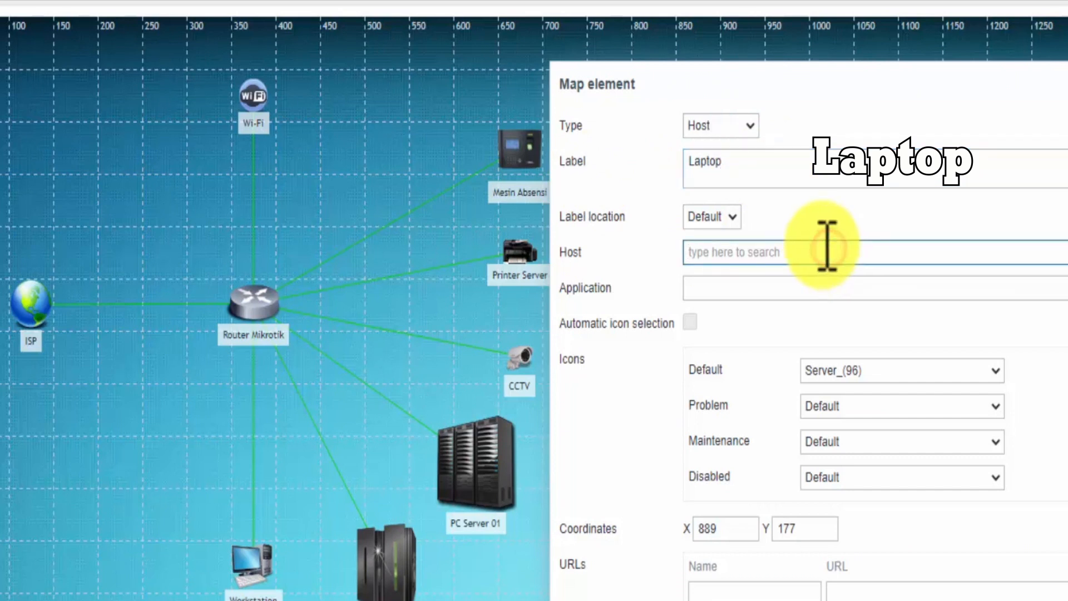
type("lap")
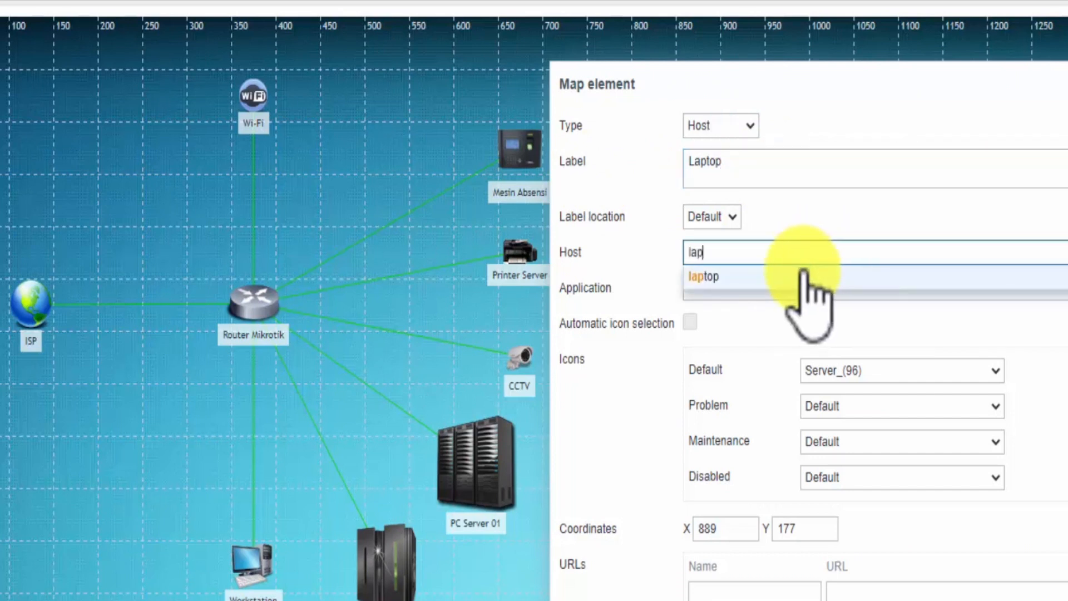
left_click(802, 276)
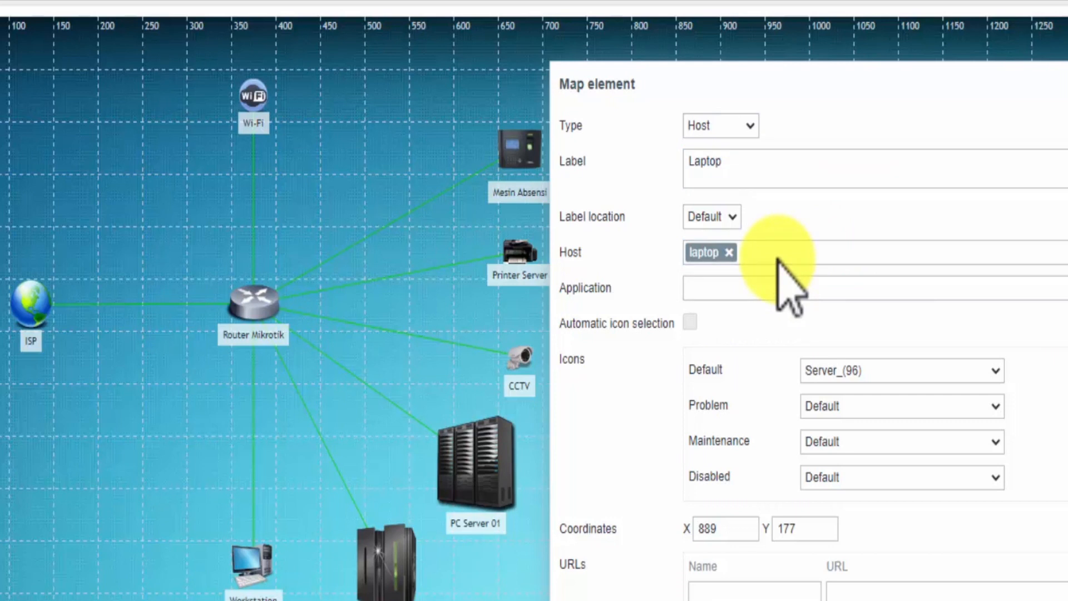
- Choose Notebook Putih (48) as Laptop's default icon, then apply and close the element settings
left_click(857, 370)
type("no")
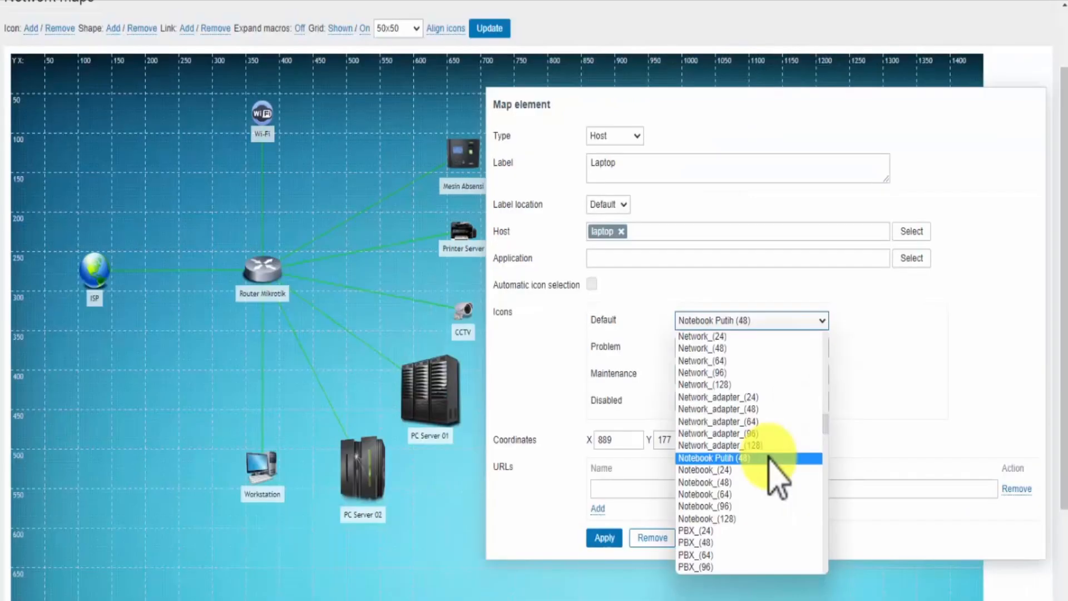
left_click(771, 457)
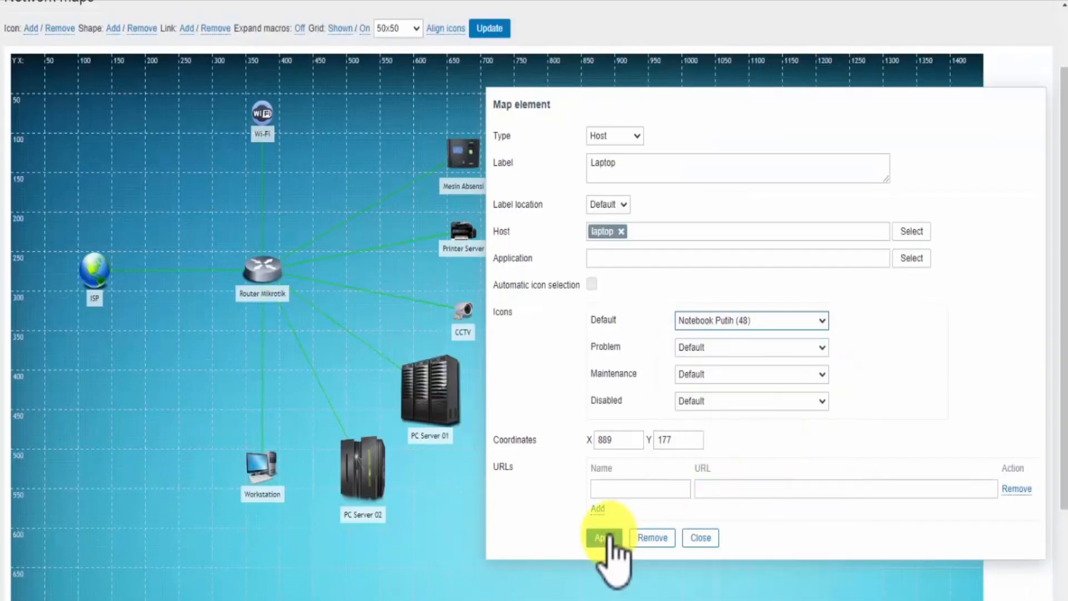
left_click_drag(544, 110, 564, 258)
left_click_drag(621, 335, 138, 35)
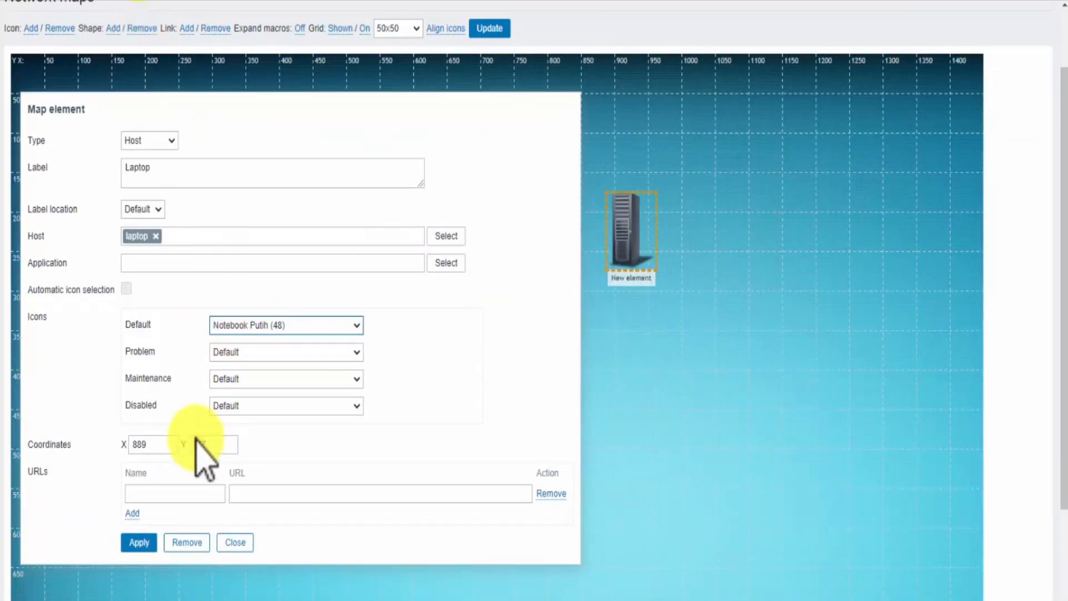
left_click(141, 543)
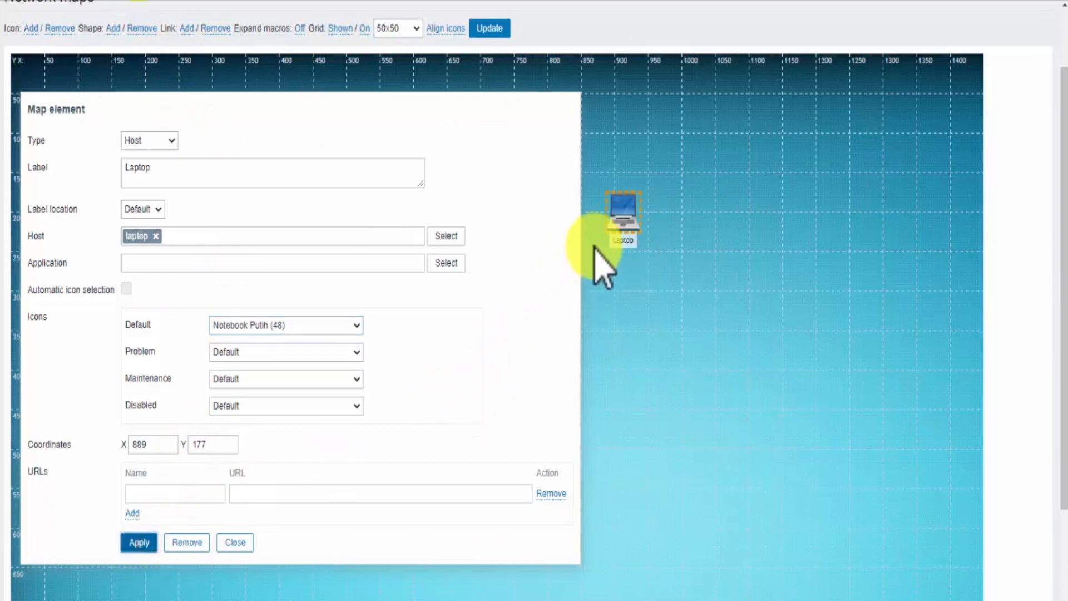
left_click(237, 542)
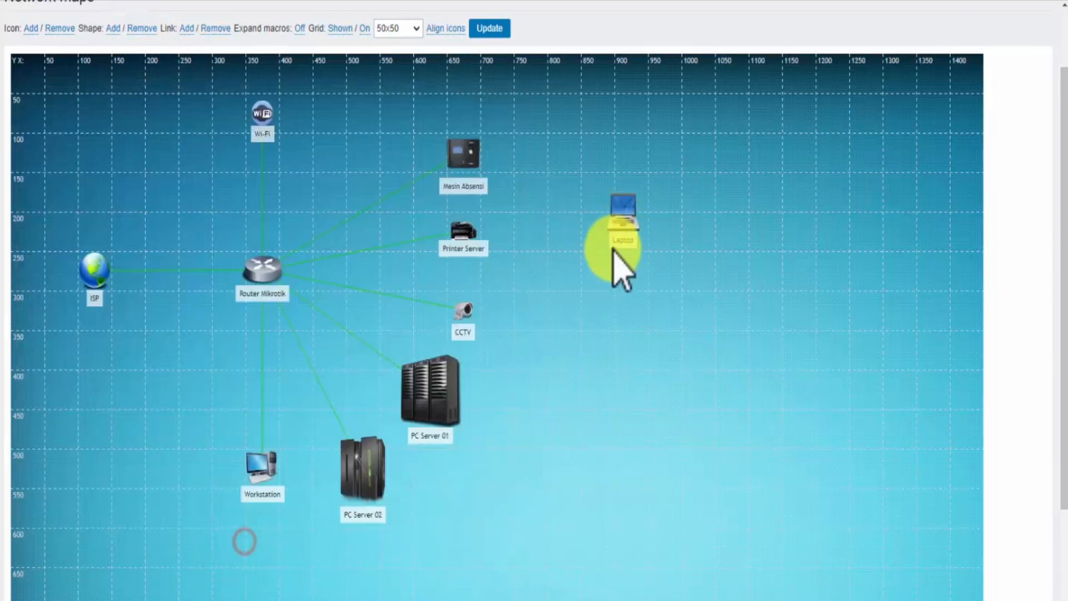
- Place Laptop to the right of Wi-Fi at about X 501, Y 51, and link the two elements
left_click_drag(628, 201, 716, 99)
left_click(366, 111)
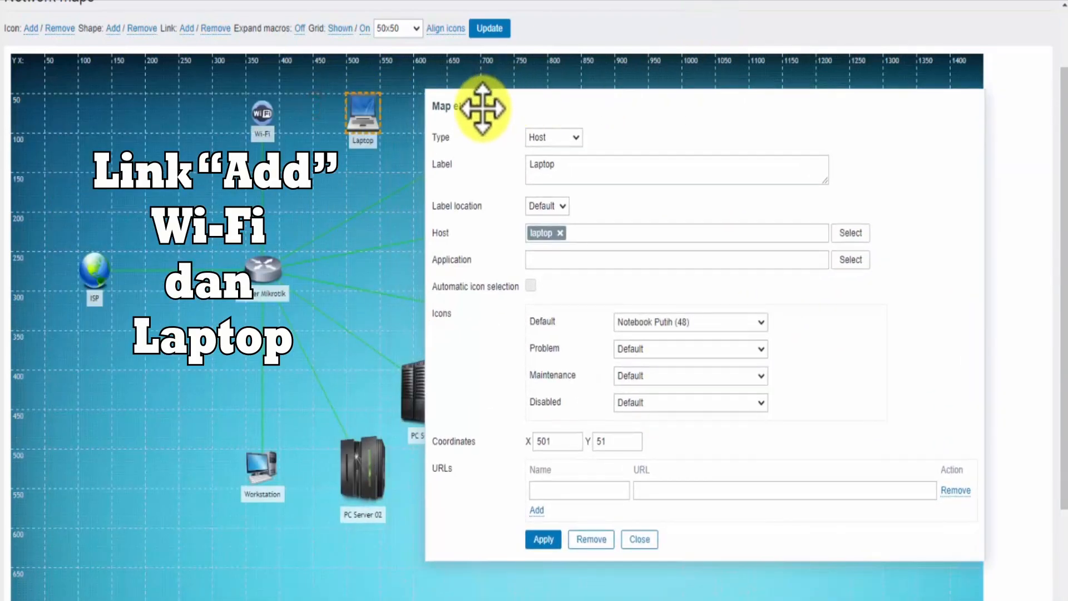
left_click_drag(482, 108, 594, 75)
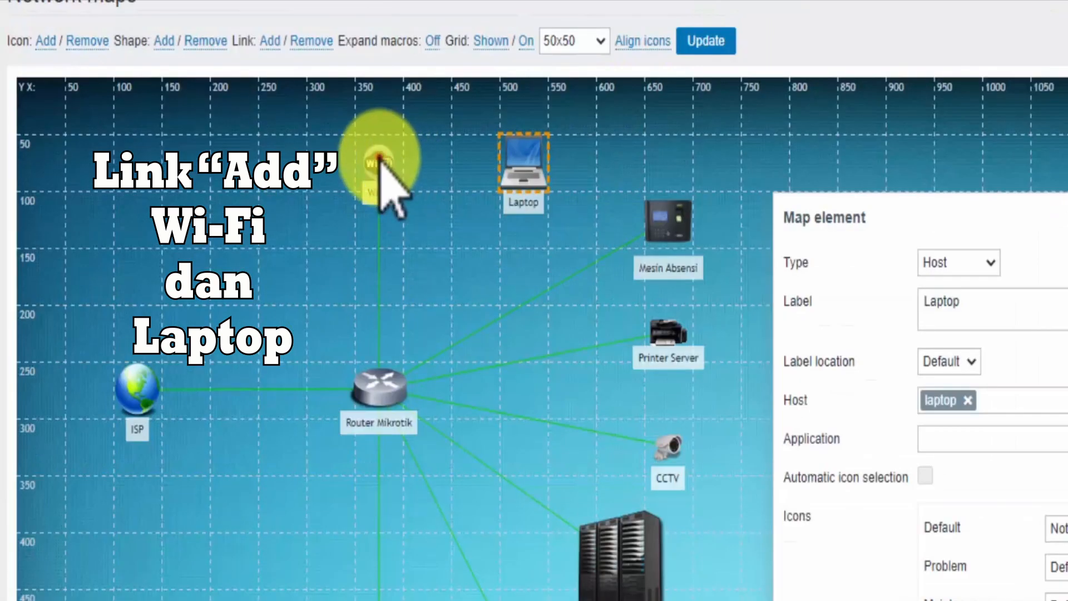
left_click(262, 114, "ctrl")
left_click(270, 42)
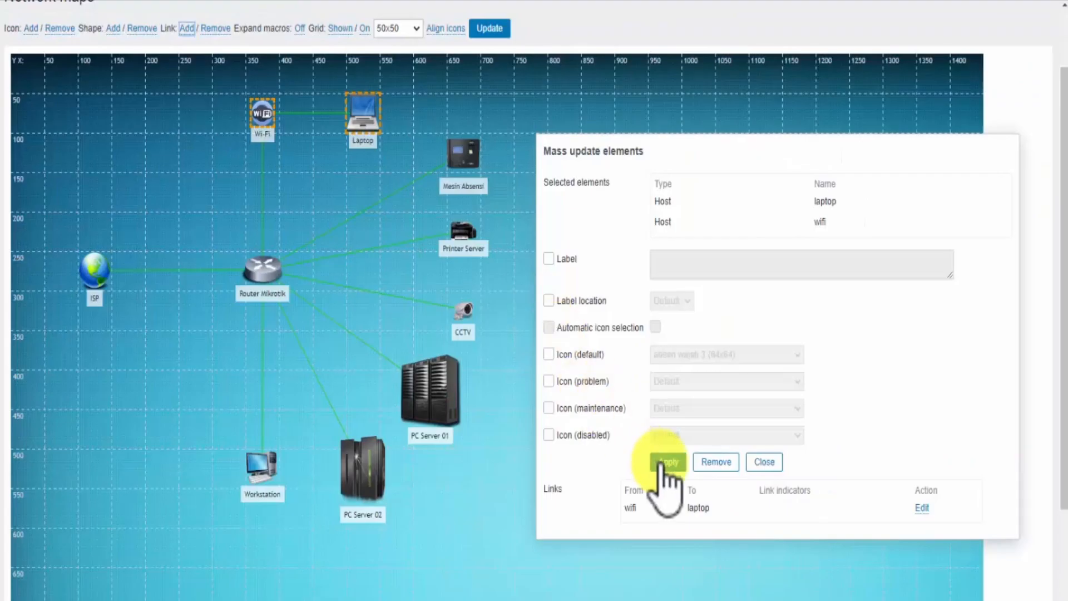
left_click(662, 462)
left_click(768, 463)
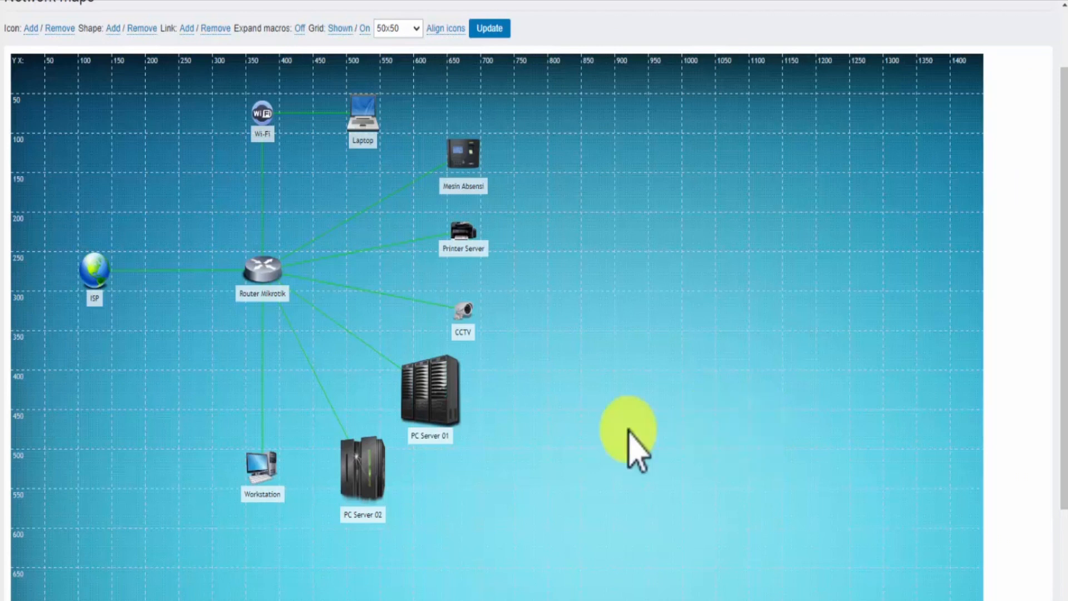
- Move Router Mikrotik directly above PC Server 02, level with ISP, and place Workstation diagonally below and left of the router
left_click_drag(262, 466, 234, 390)
left_click_drag(263, 269, 393, 240)
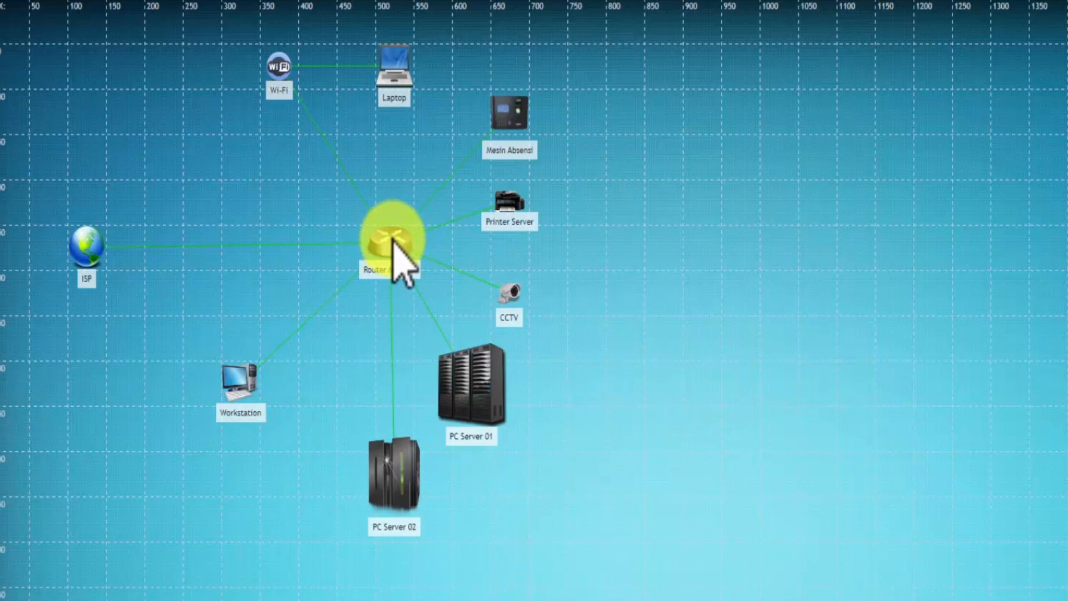
left_click_drag(392, 237, 394, 239)
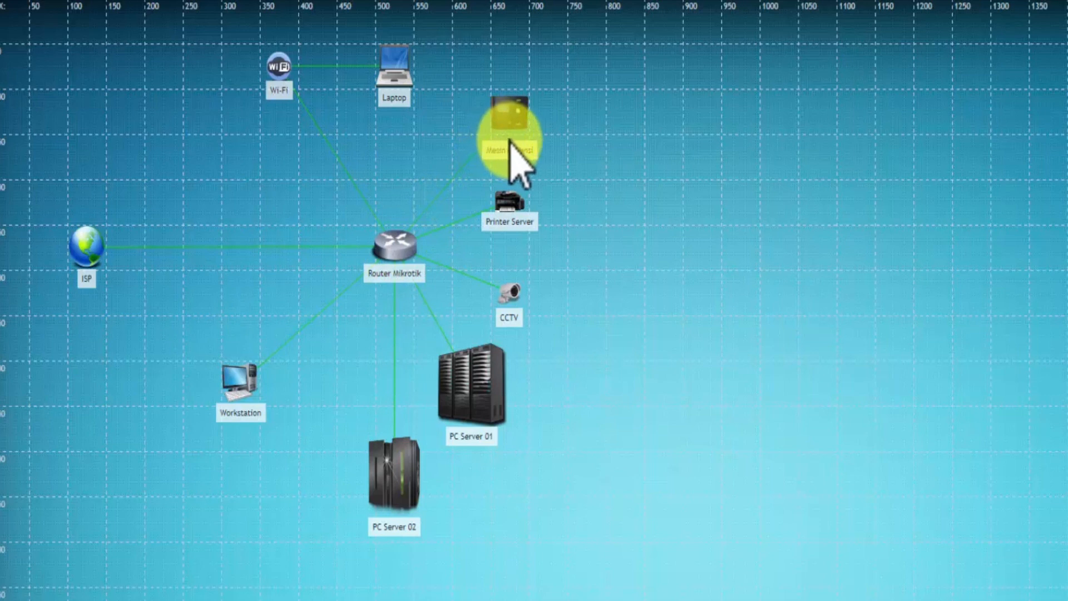
- Move CCTV above and left of Router Mikrotik, Wi-Fi into CCTV's former spot, Laptop far right level with the router, and Mesin Absensi directly above it
left_click_drag(518, 295, 170, 116)
left_click_drag(273, 66, 512, 295)
left_click_drag(384, 57, 693, 228)
left_click_drag(517, 140, 401, 80)
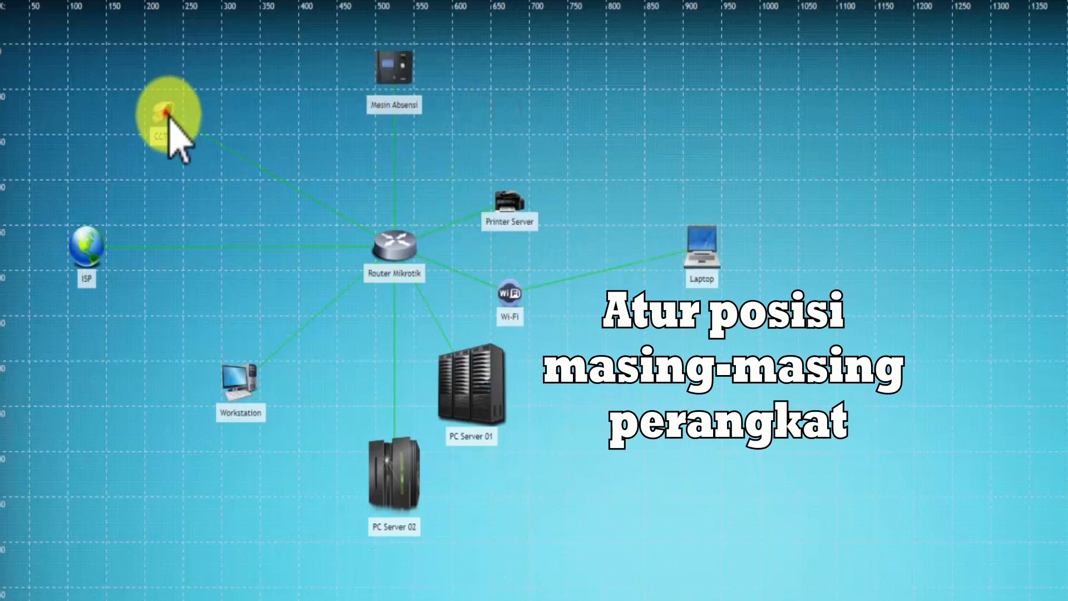
- Line up CCTV and Printer Server to the right of Mesin Absensi, and place Wi-Fi level between Router Mikrotik and Laptop
left_click_drag(167, 114, 470, 64)
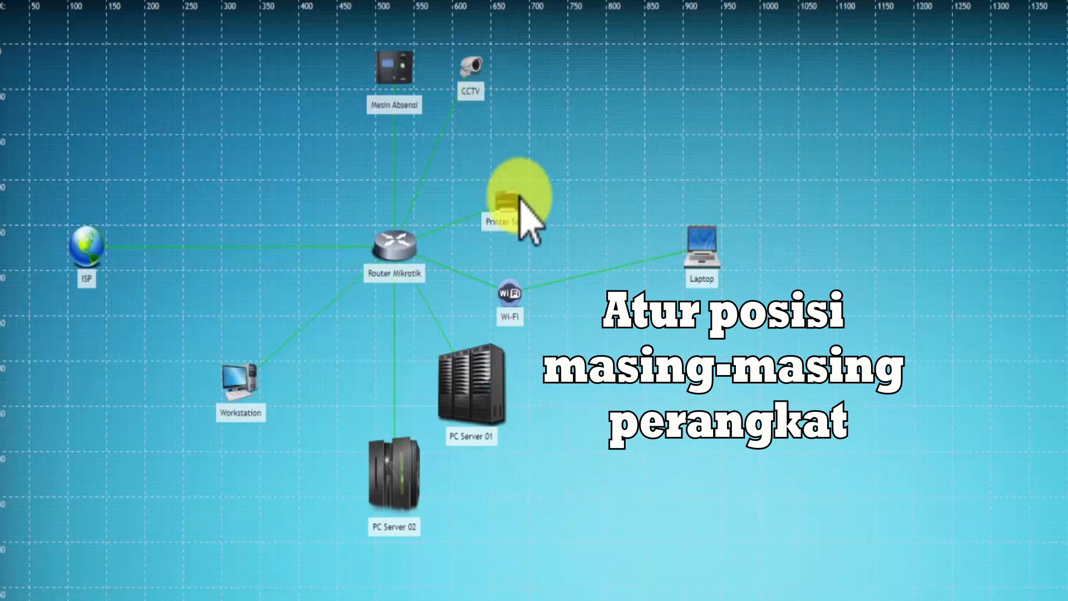
left_click_drag(508, 219, 534, 80)
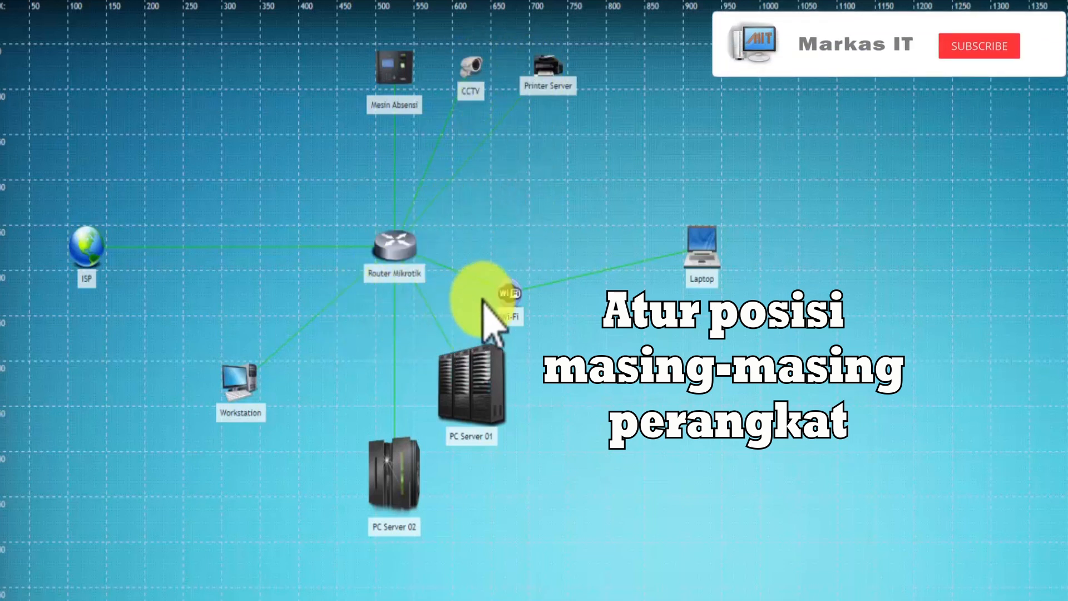
left_click_drag(509, 293, 513, 249)
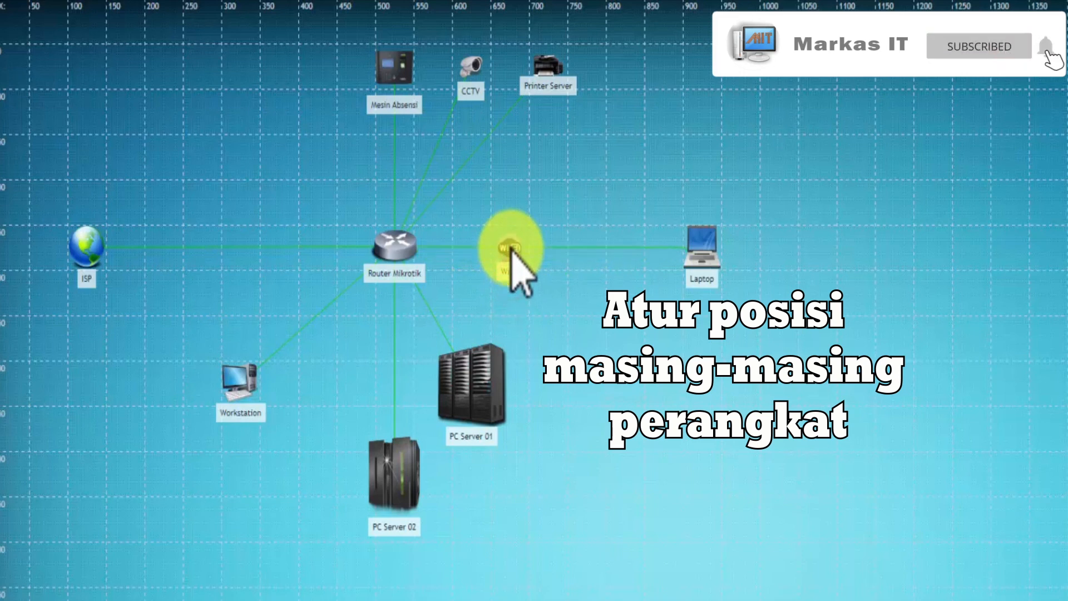